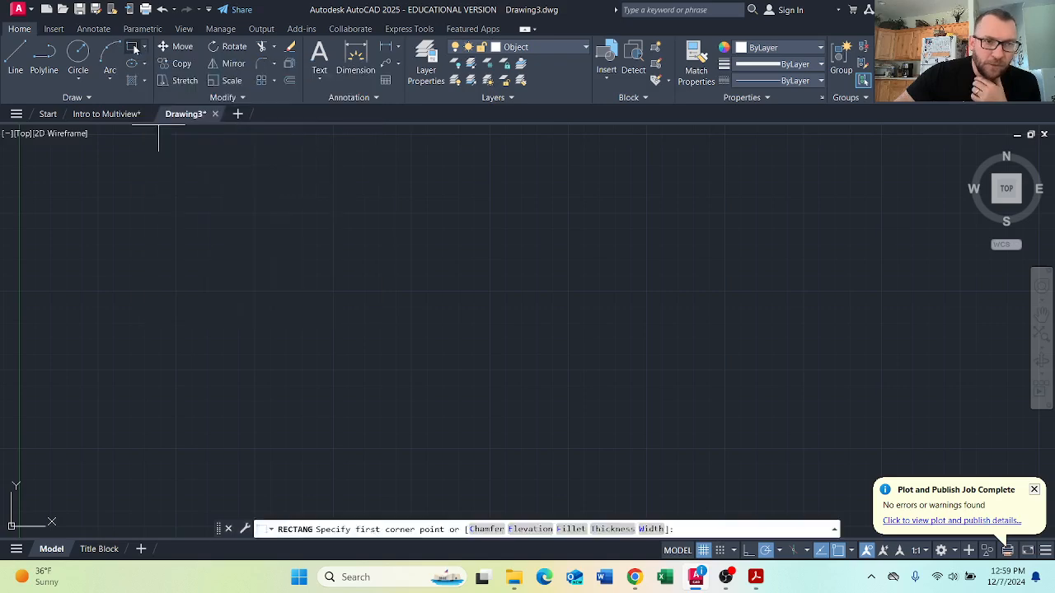
Draw a rectangle 12 units wide and 8 units high in the empty model space
{"action": "left_click", "coordinate": [259, 434]}
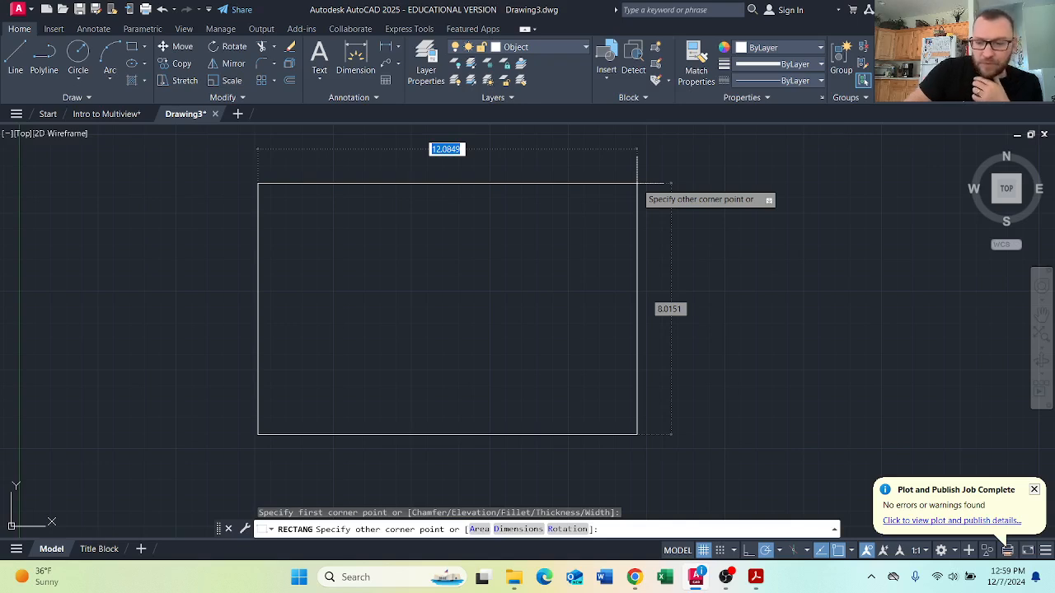
{"action": "type", "text": "12"}
{"action": "key", "text": "Tab"}
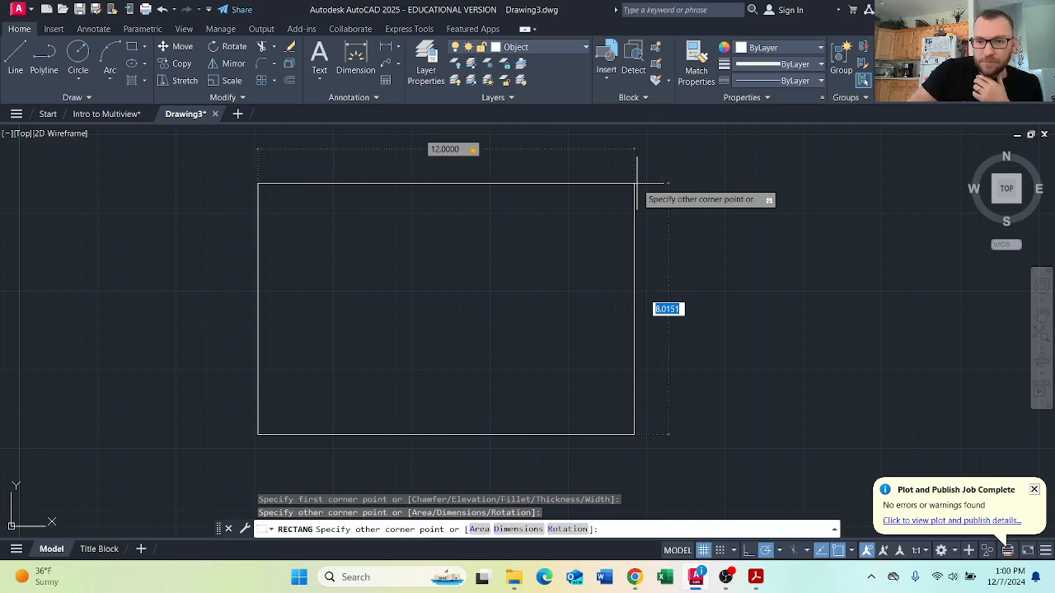
{"action": "type", "text": "8"}
{"action": "key", "text": "Return"}
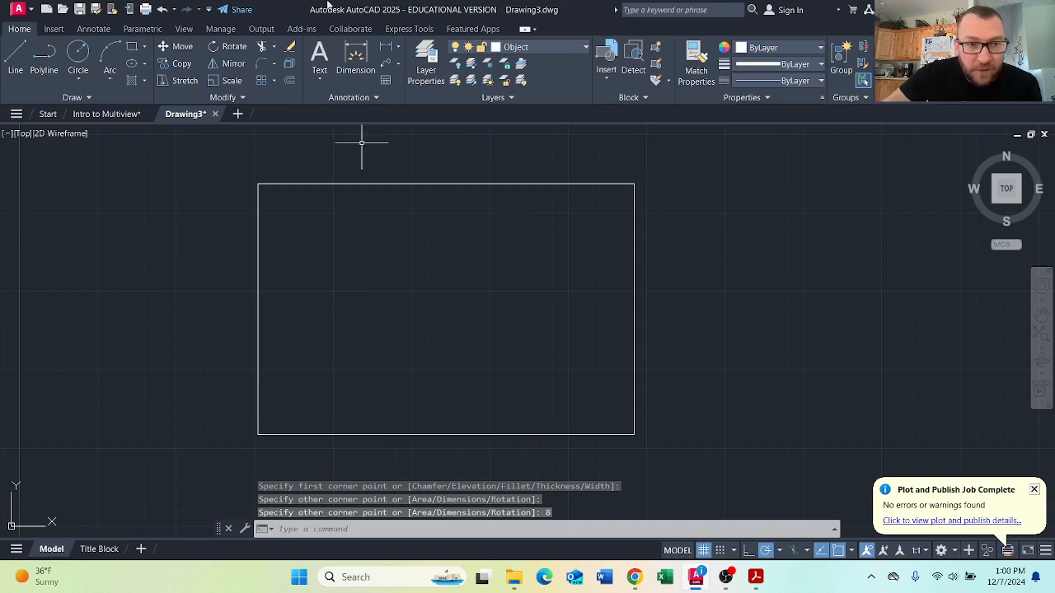
Explode the 12 by 8 rectangle into separate lines
{"action": "type", "text": "explode"}
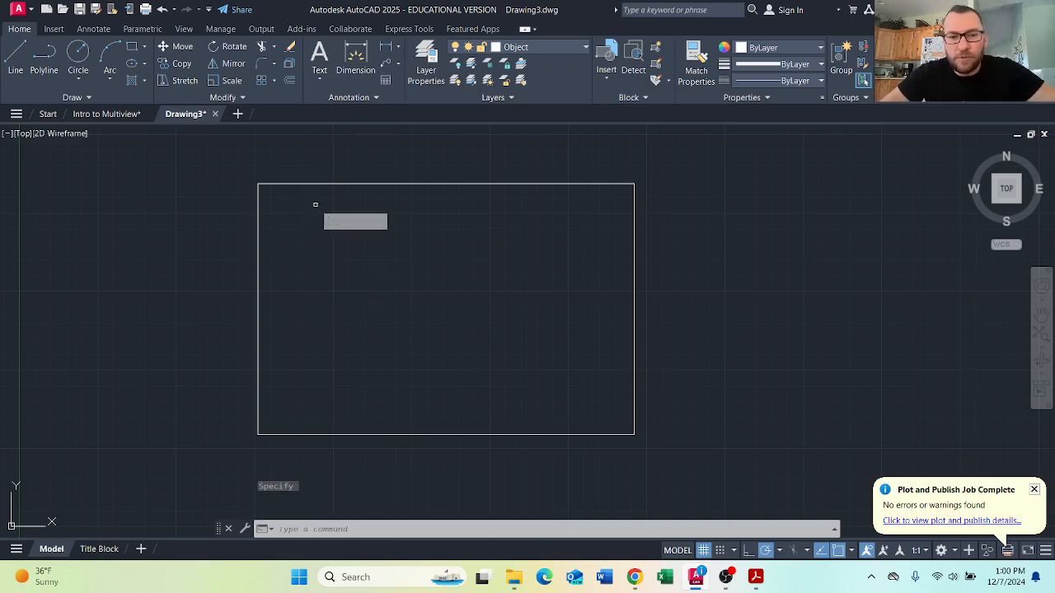
{"action": "key", "text": "Return"}
{"action": "left_click", "coordinate": [497, 173]}
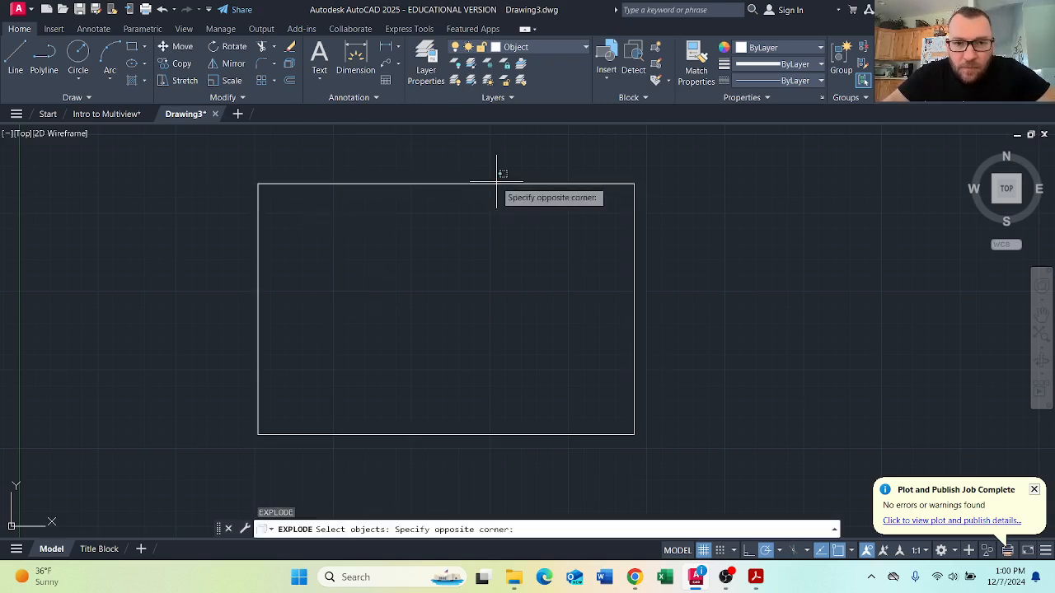
{"action": "left_click", "coordinate": [347, 260]}
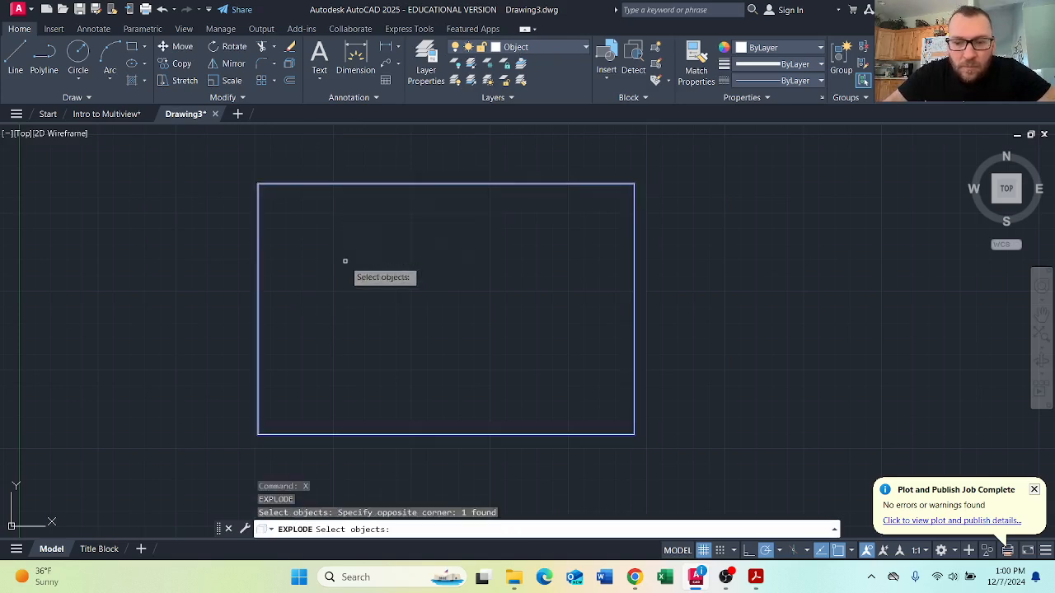
{"action": "key", "text": "Return"}
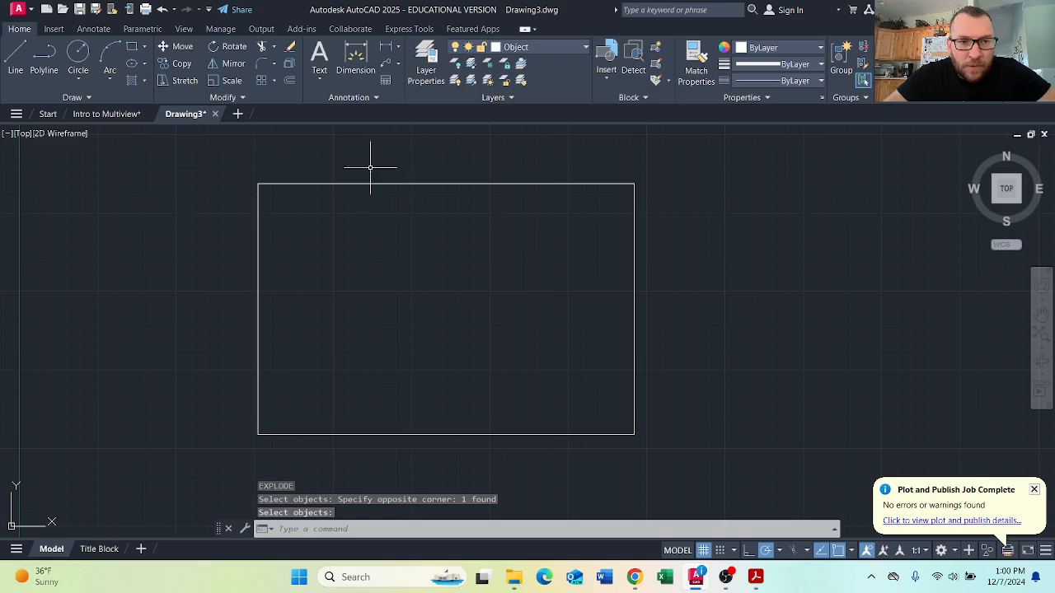
Offset the rectangle's left edge 5.625 units inward to add a vertical line
{"action": "left_click", "coordinate": [289, 80]}
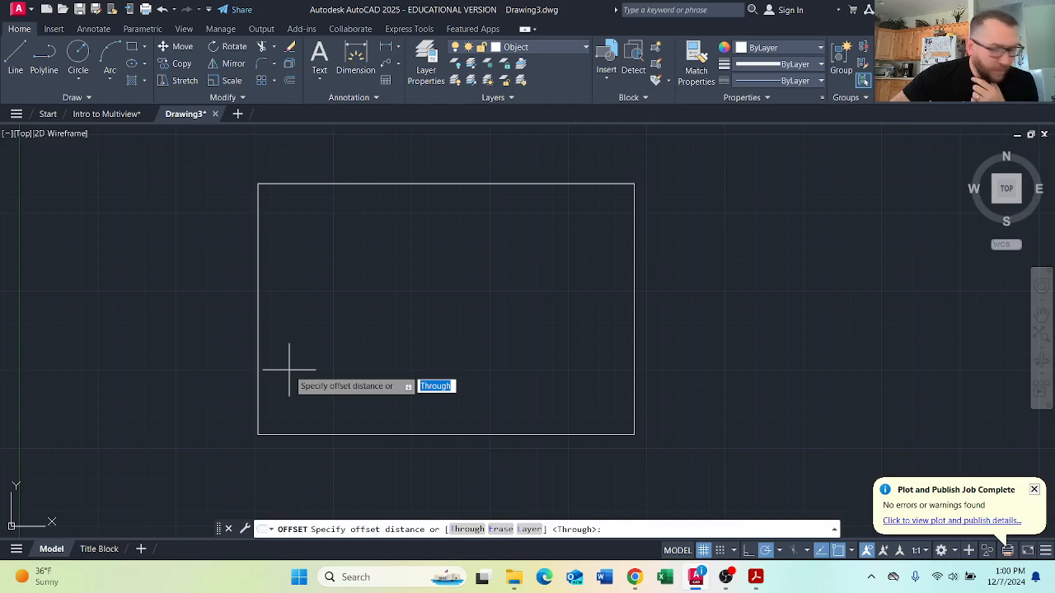
{"action": "type", "text": "5.625"}
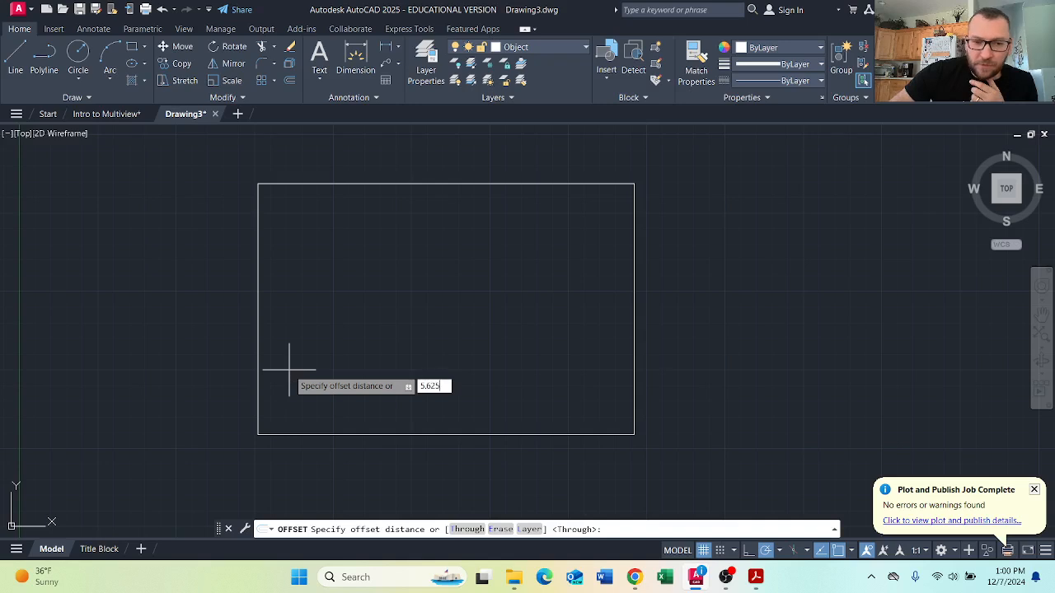
{"action": "key", "text": "Return"}
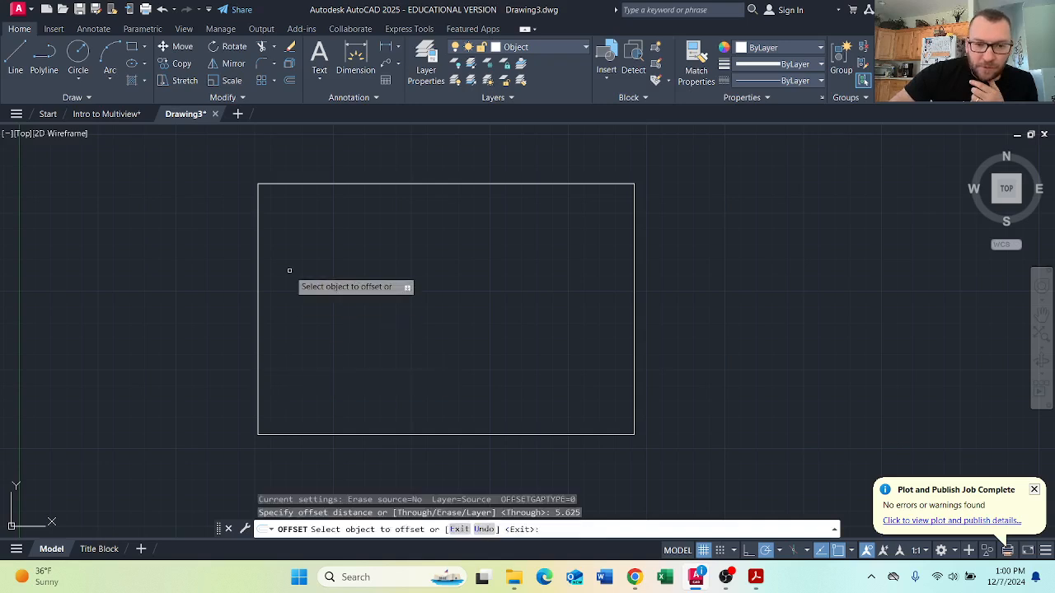
{"action": "left_click", "coordinate": [258, 352]}
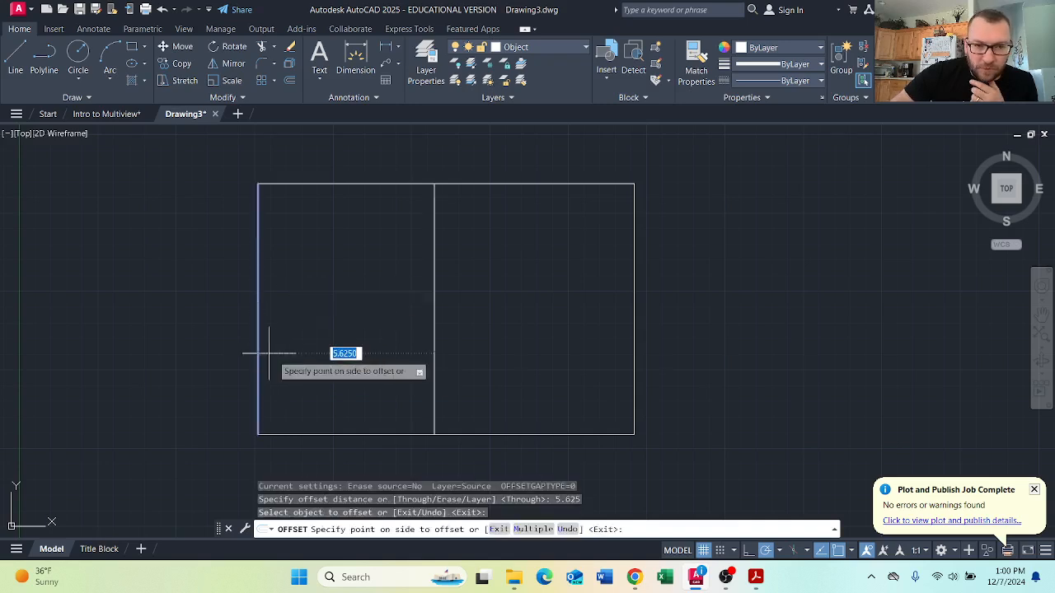
{"action": "left_click", "coordinate": [408, 371]}
{"action": "key", "text": "Return"}
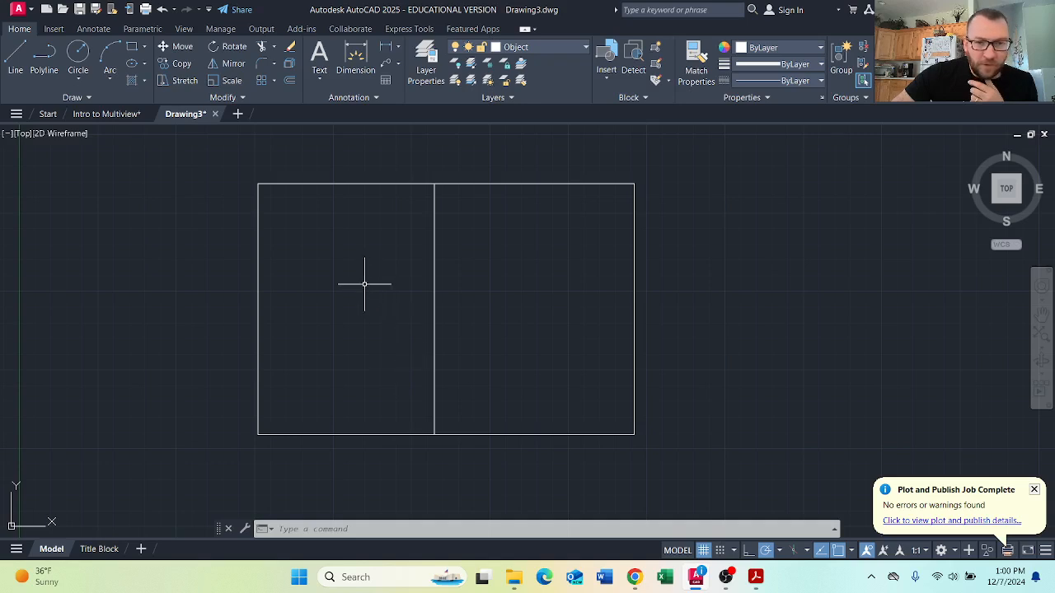
Offset the rectangle's top edge and right edge 1.625 units inward
{"action": "type", "text": "o"}
{"action": "key", "text": "Return"}
{"action": "type", "text": "1.625"}
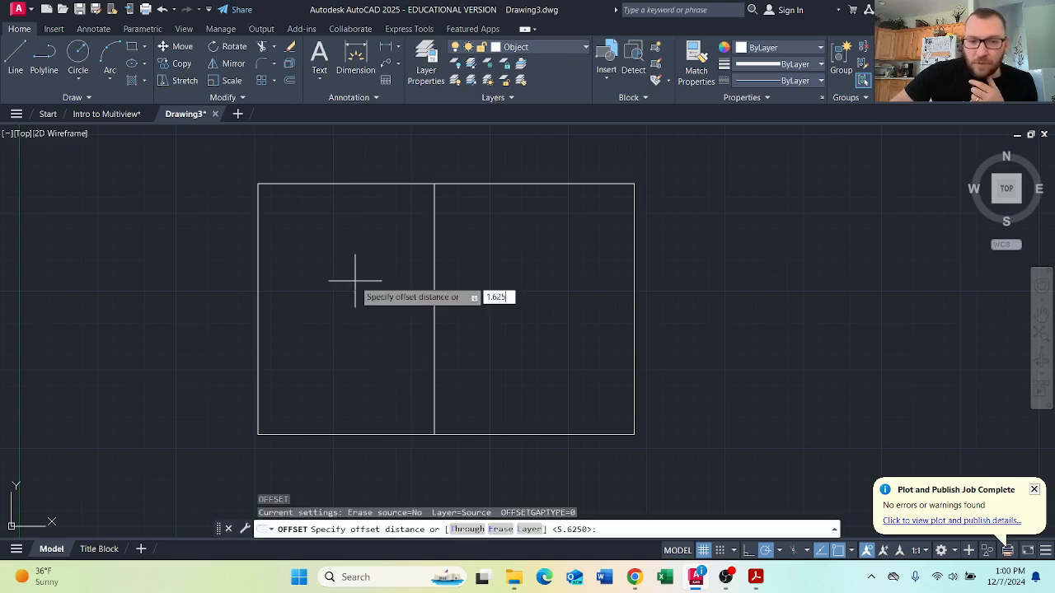
{"action": "key", "text": "Return"}
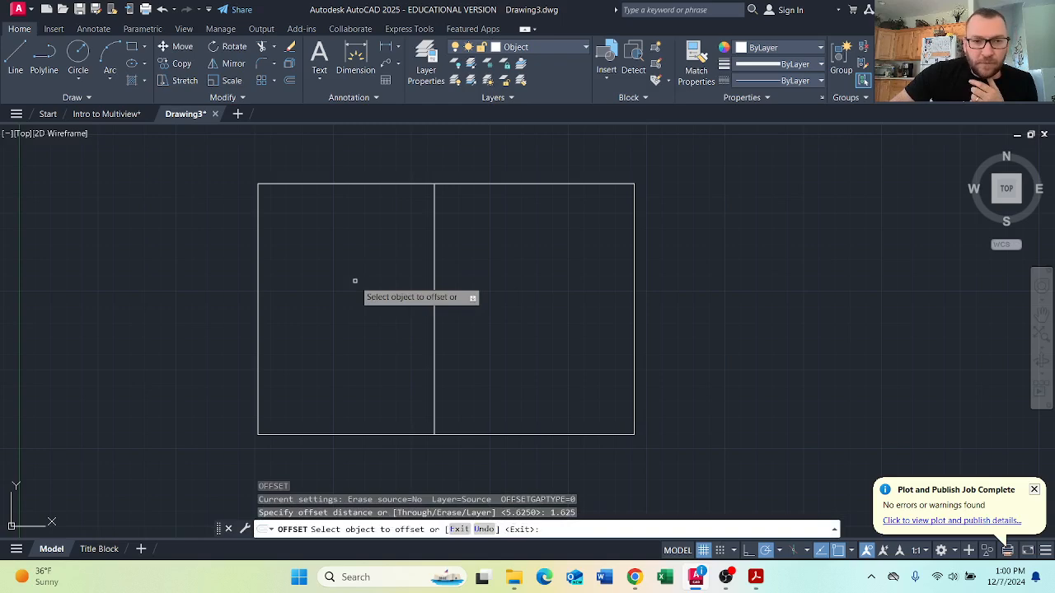
{"action": "left_click", "coordinate": [371, 185]}
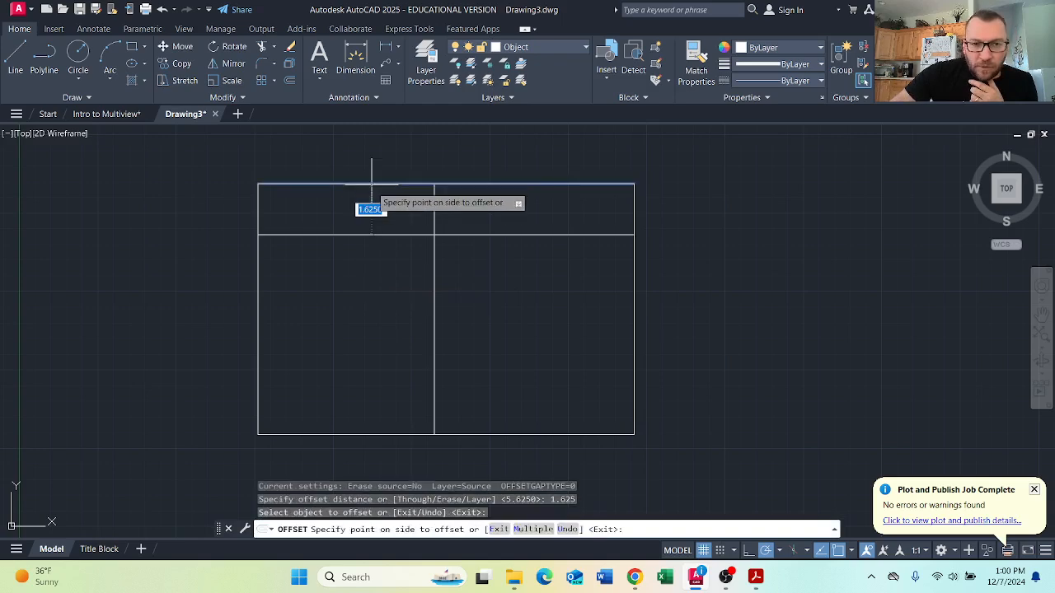
{"action": "left_click", "coordinate": [361, 259]}
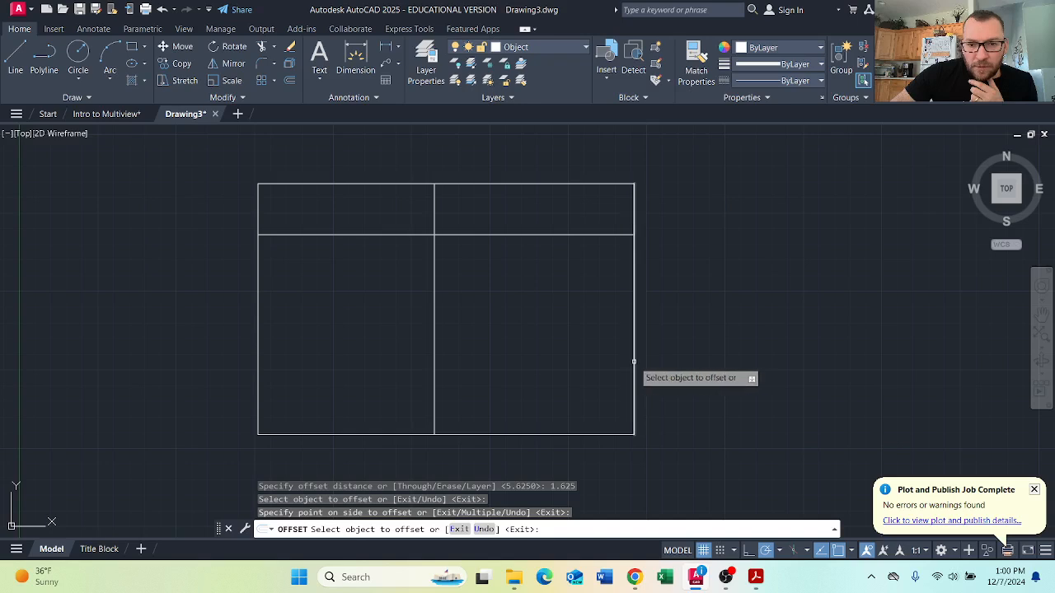
{"action": "left_click", "coordinate": [634, 375]}
{"action": "left_click", "coordinate": [587, 367]}
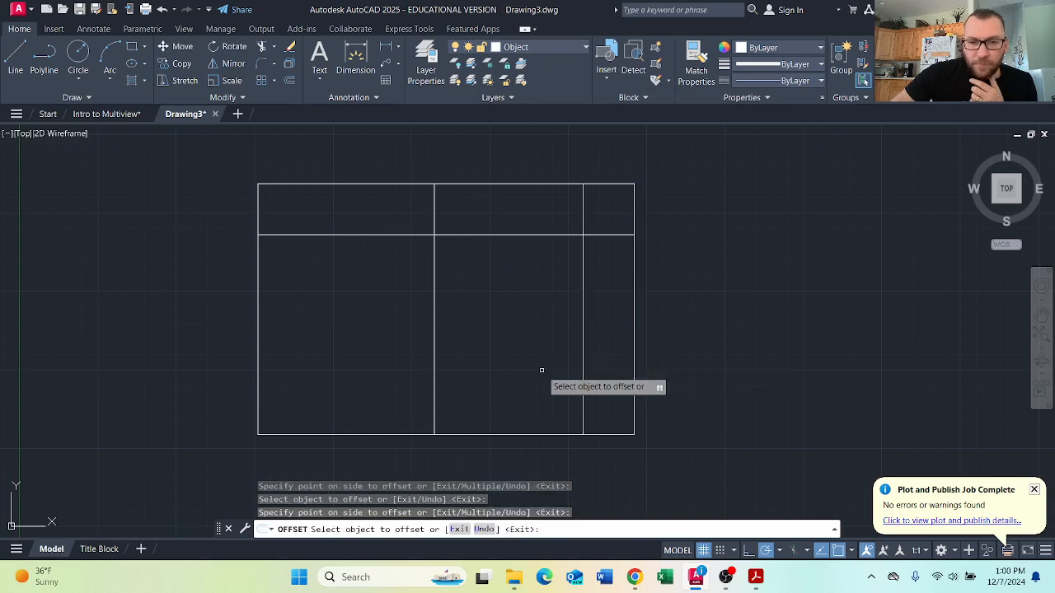
{"action": "key", "text": "Return"}
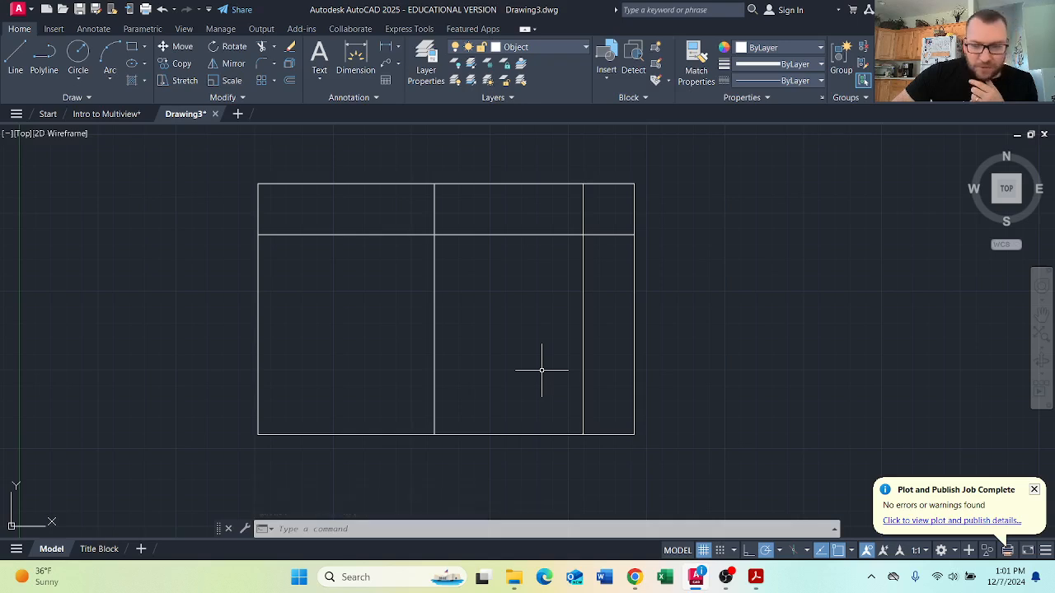
Offset the rectangle's bottom edge 2.875 units upward to add a horizontal line
{"action": "type", "text": "o"}
{"action": "key", "text": "Return"}
{"action": "type", "text": "2"}
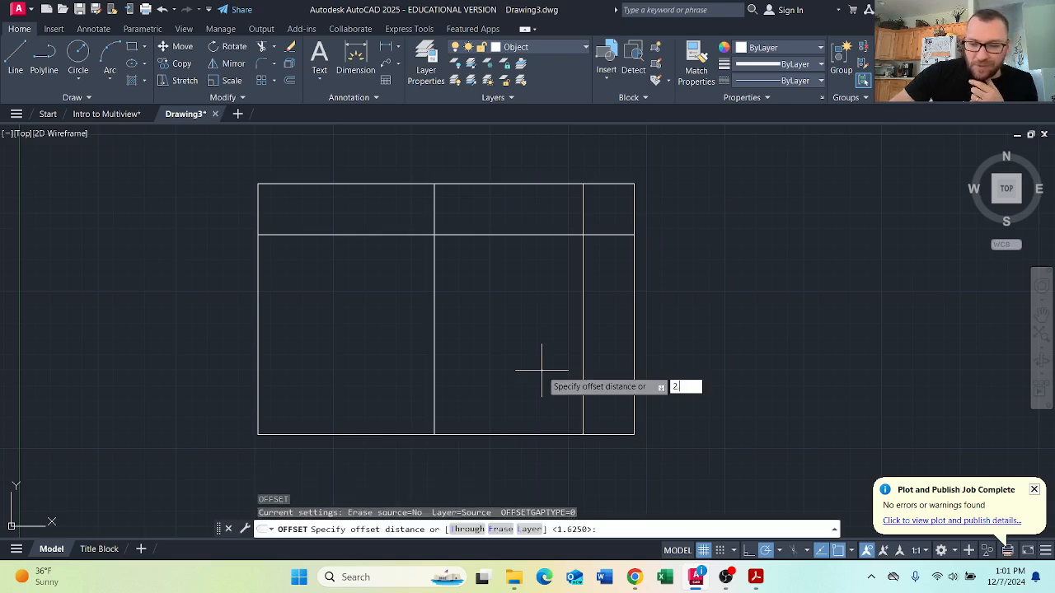
{"action": "type", "text": ".875"}
{"action": "key", "text": "Return"}
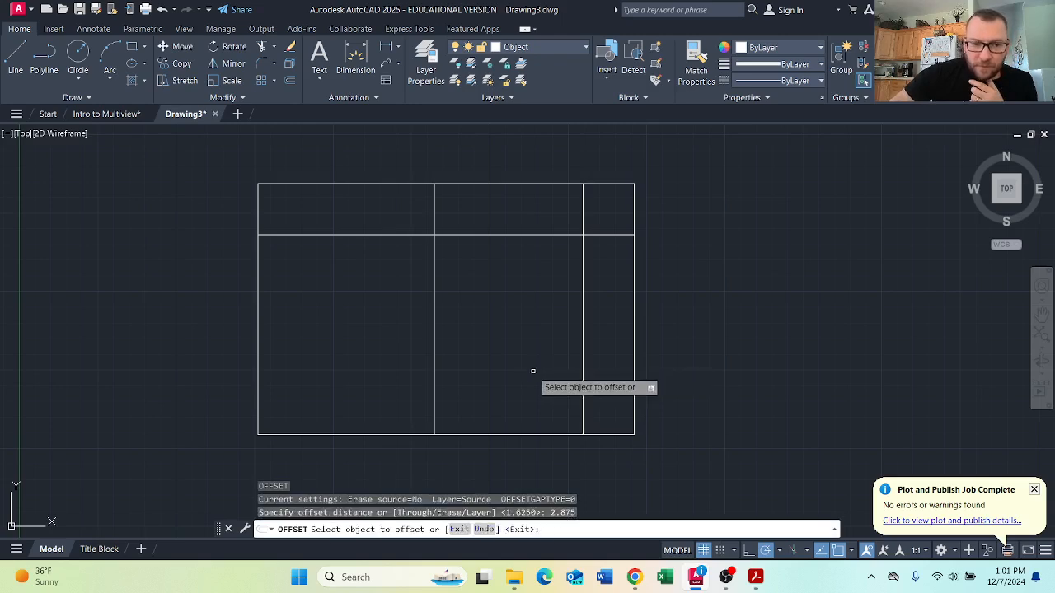
{"action": "left_click", "coordinate": [330, 435]}
{"action": "left_click", "coordinate": [338, 380]}
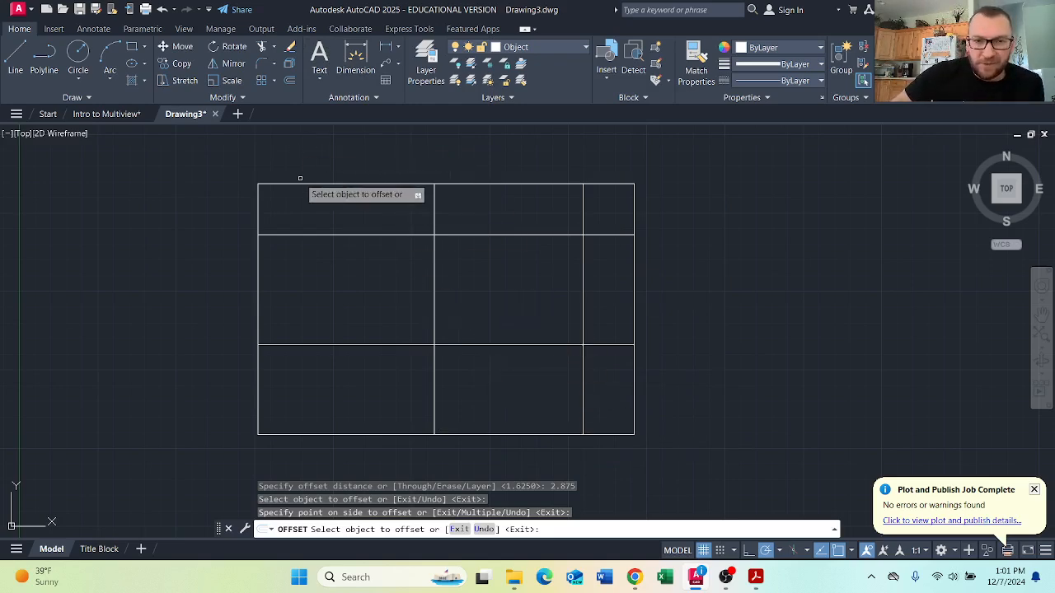
{"action": "key", "text": "Return"}
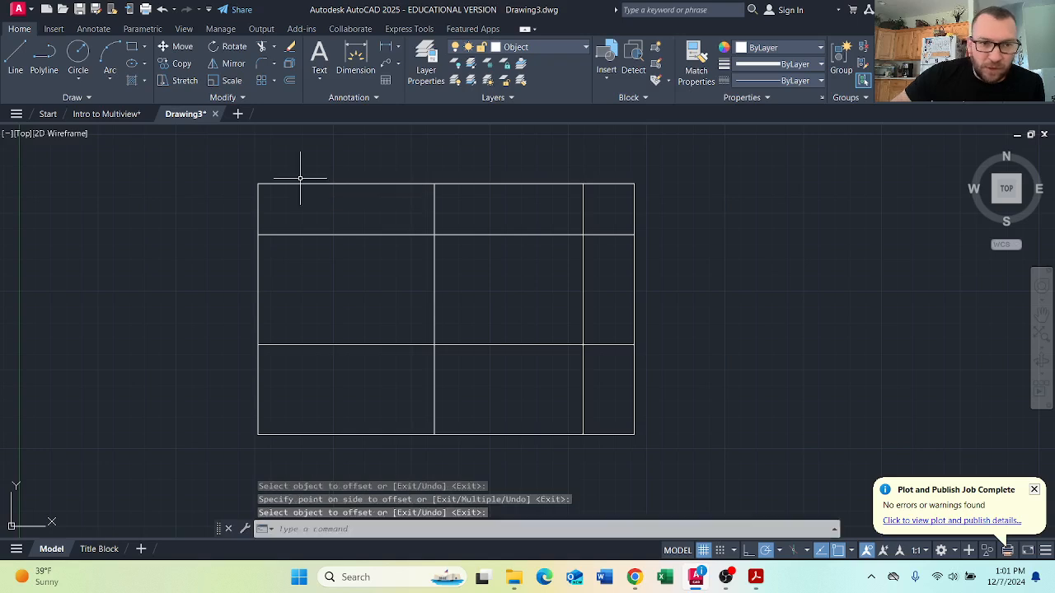
Offset the rectangle's left edge 1.5 units inward to add another vertical line
{"action": "key", "text": "Return"}
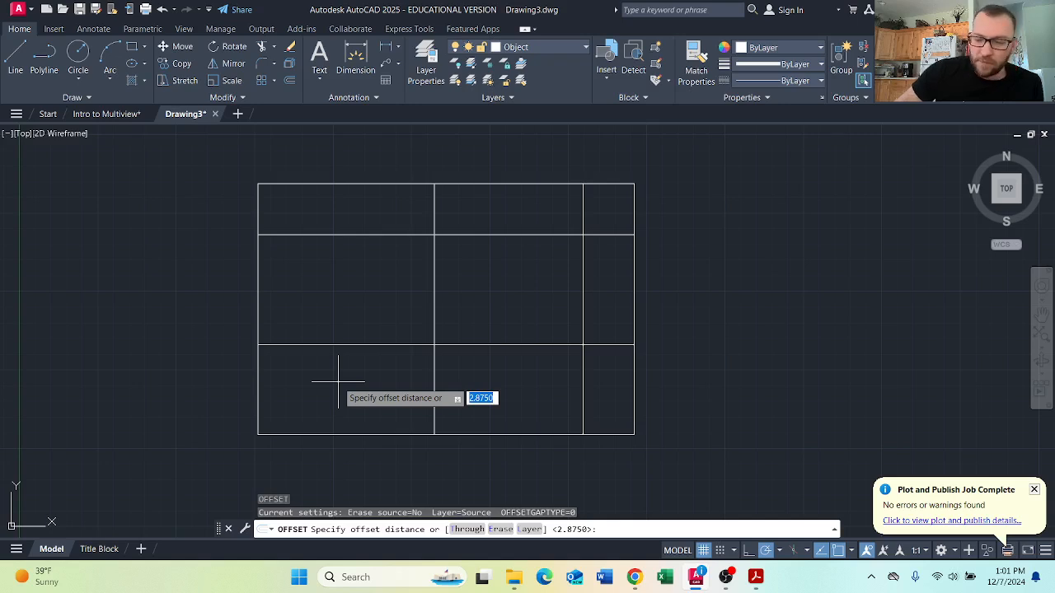
{"action": "type", "text": "1.5"}
{"action": "key", "text": "Return"}
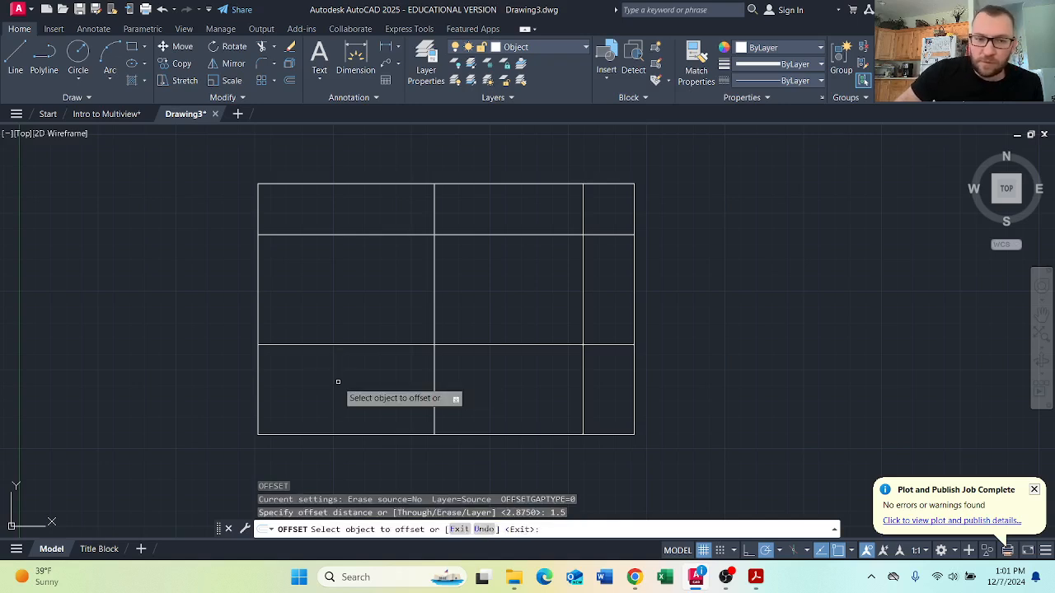
{"action": "left_click", "coordinate": [260, 366]}
{"action": "left_click", "coordinate": [354, 382]}
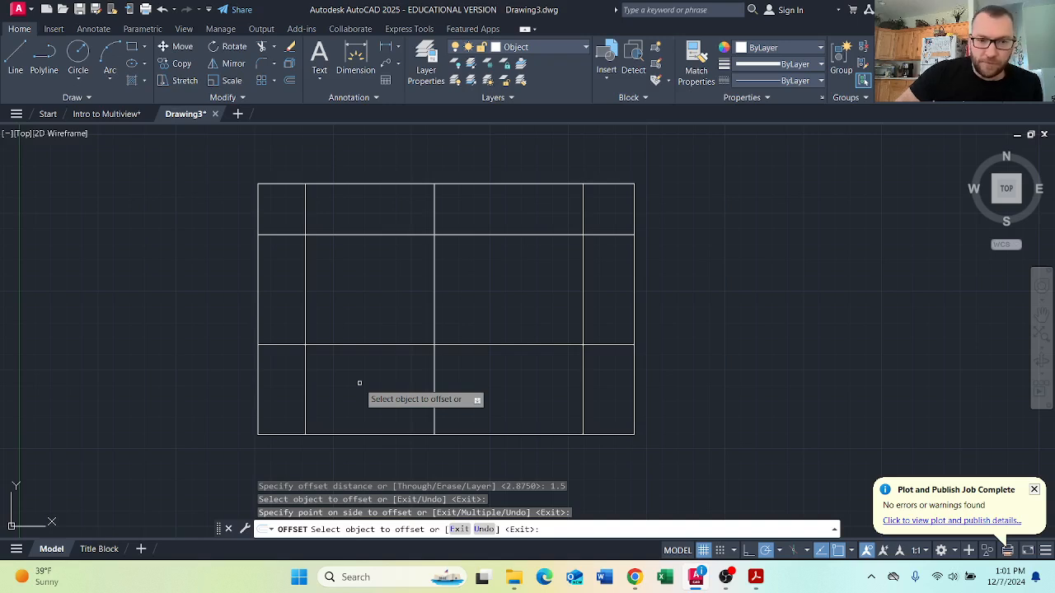
{"action": "key", "text": "Return"}
{"action": "key", "text": "Return"}
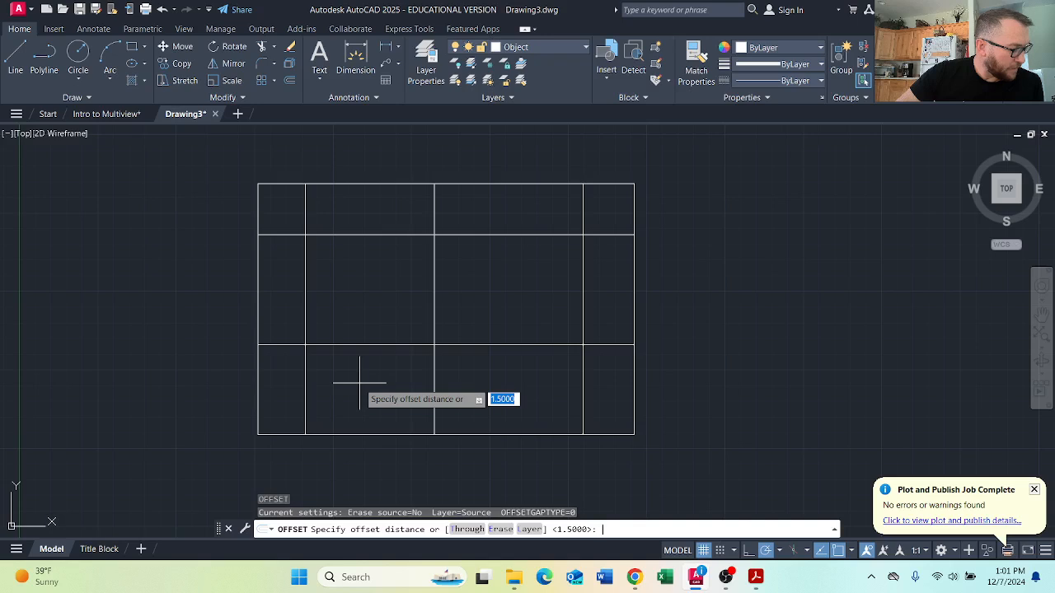
{"action": "key", "text": "Return"}
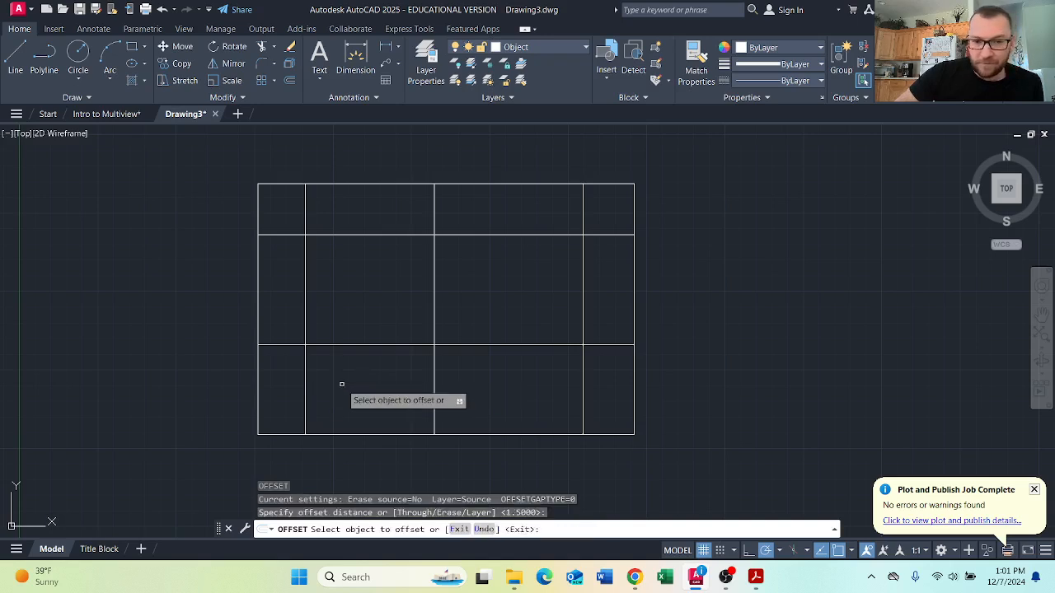
{"action": "key", "text": "Return"}
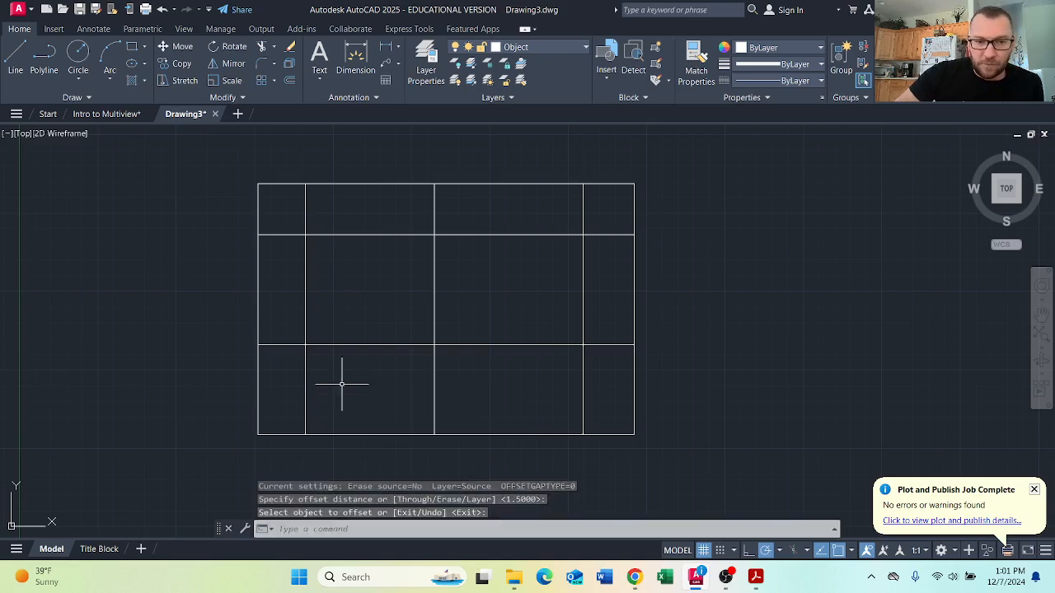
Offset the vertical line nearest the rectangle's left edge another 1.5 units to the right
{"action": "key", "text": "Return"}
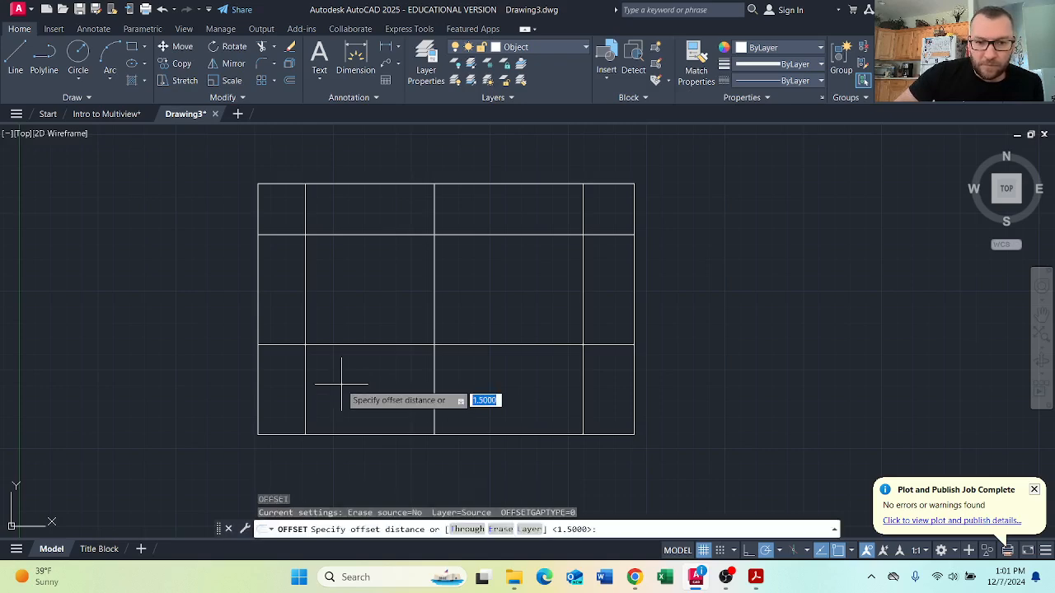
{"action": "key", "text": "Return"}
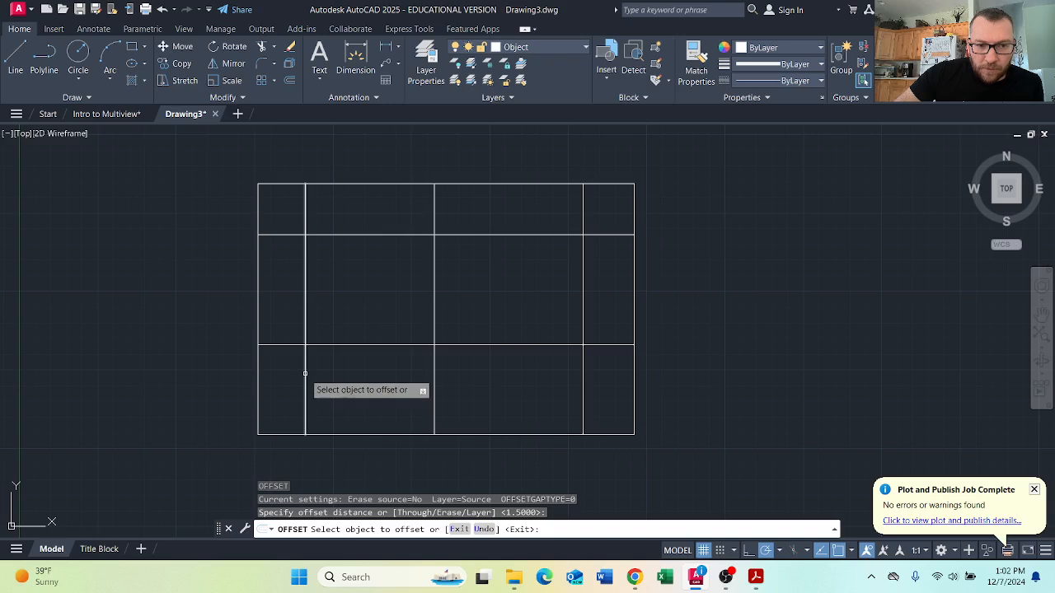
{"action": "left_click", "coordinate": [305, 373]}
{"action": "left_click", "coordinate": [358, 371]}
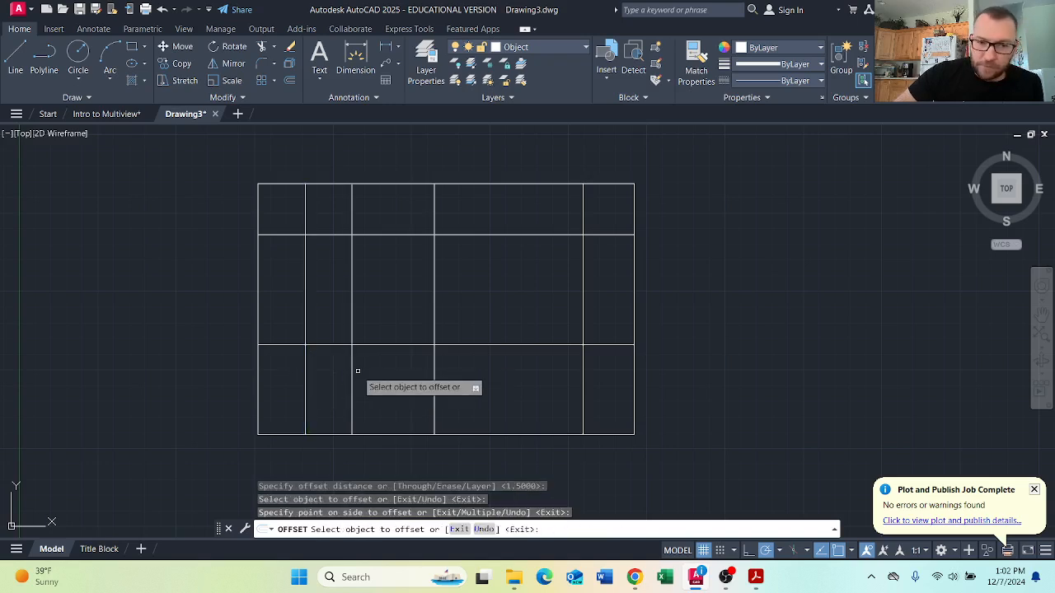
{"action": "key", "text": "Return"}
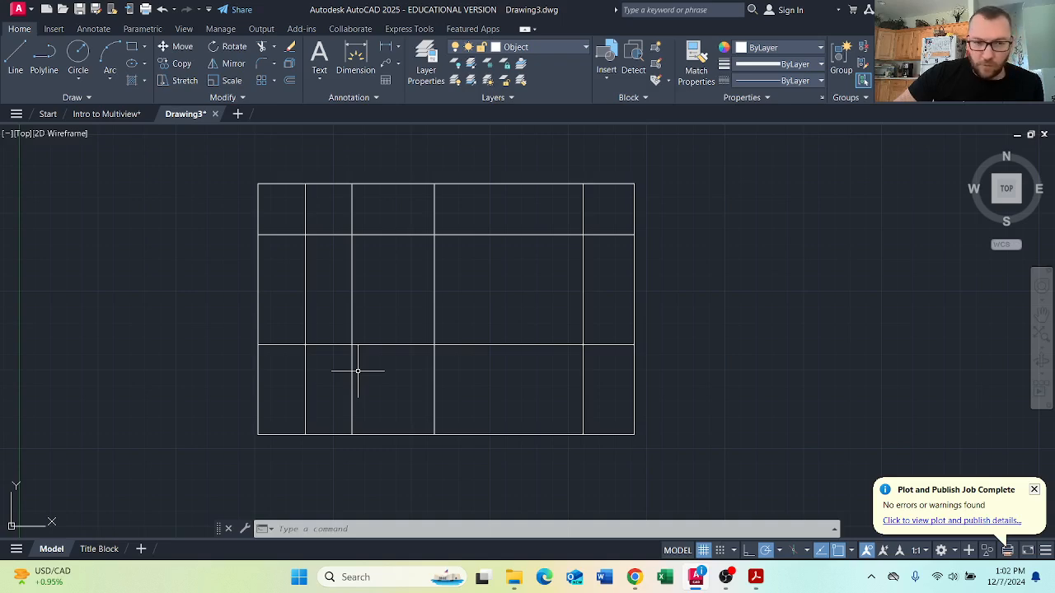
Offset the rectangle's right edge and top edge 1 unit inward
{"action": "type", "text": "o"}
{"action": "key", "text": "Return"}
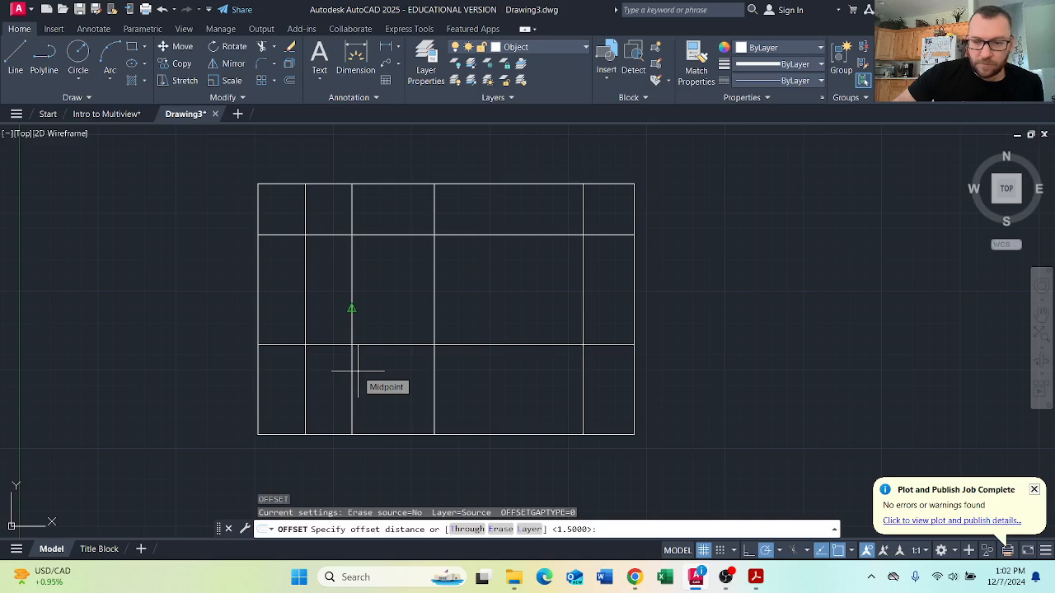
{"action": "type", "text": "1"}
{"action": "key", "text": "Return"}
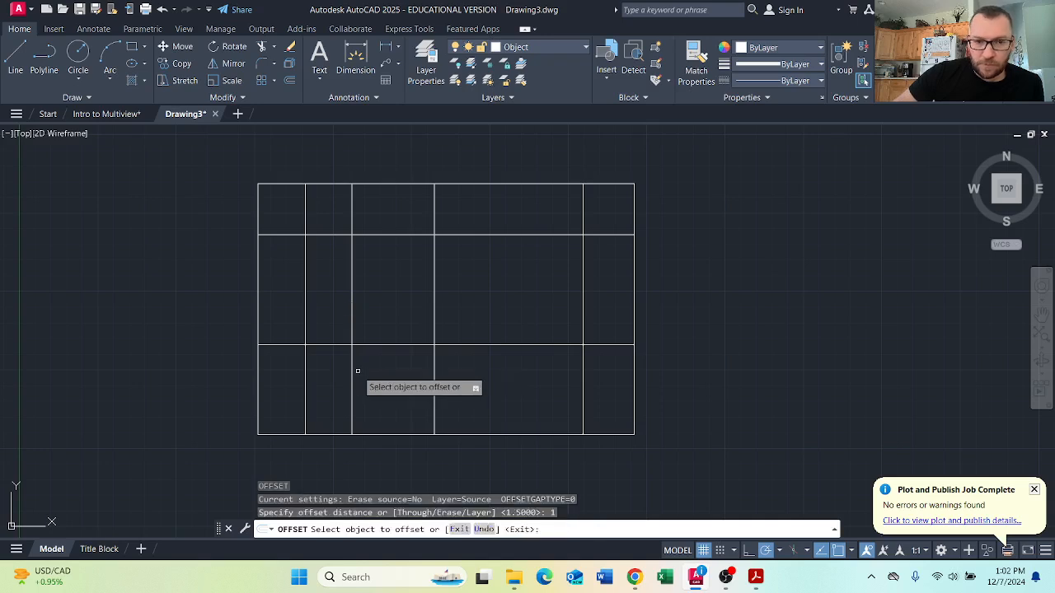
{"action": "left_click", "coordinate": [635, 387]}
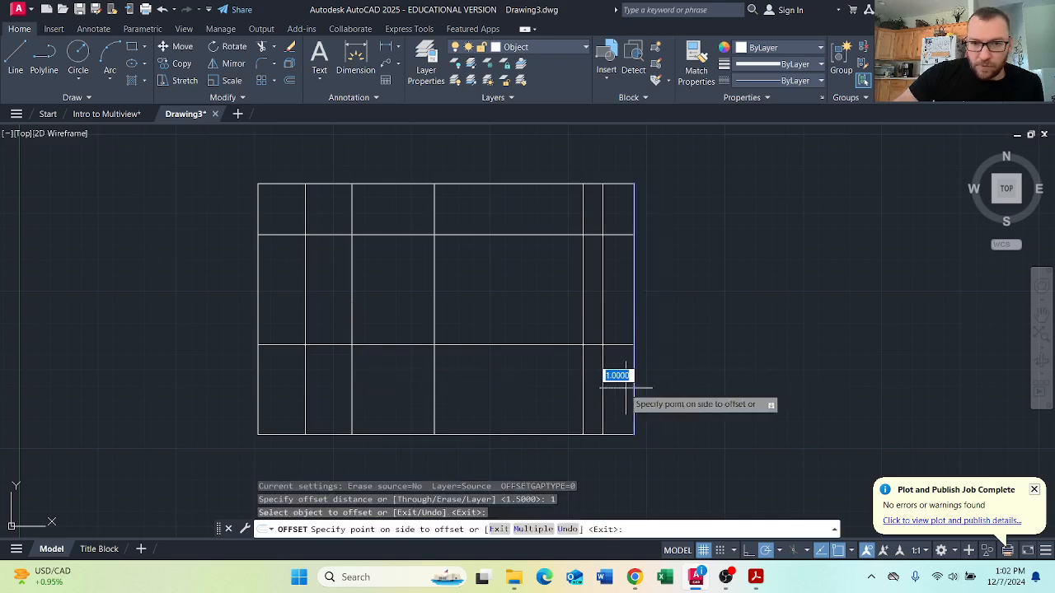
{"action": "left_click", "coordinate": [614, 387]}
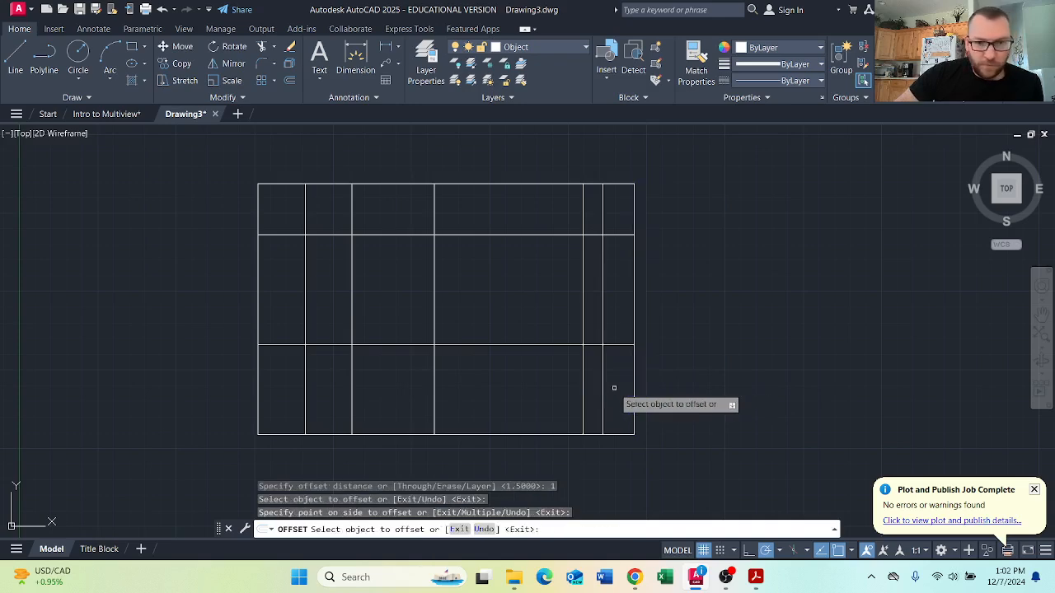
{"action": "left_click", "coordinate": [406, 183]}
{"action": "left_click", "coordinate": [418, 235]}
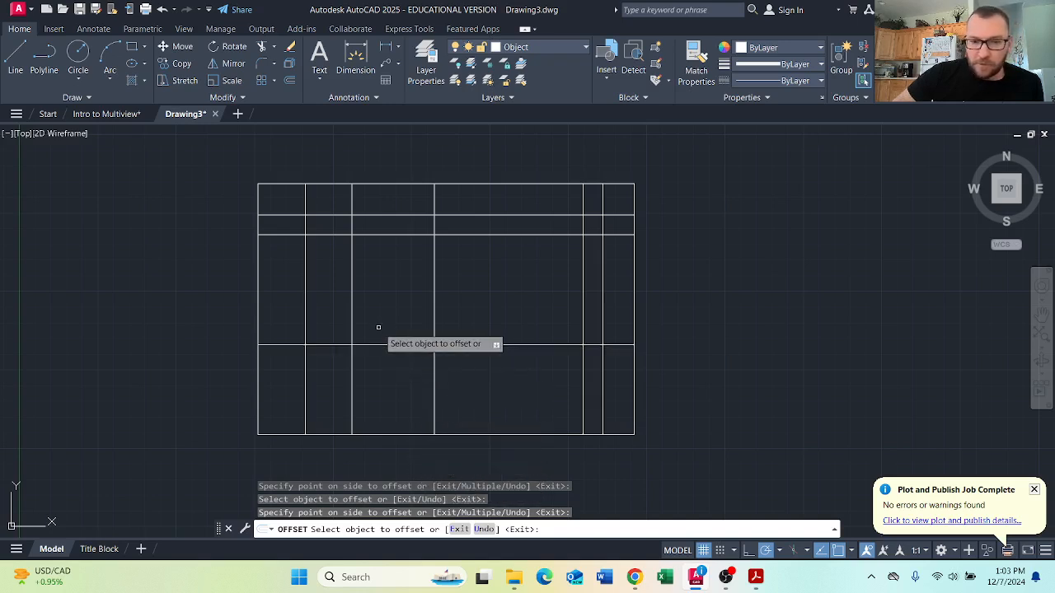
Offset the lower interior horizontal line 0.625 units downward and the rectangle's bottom edge 0.625 units upward
{"action": "key", "text": "Return"}
{"action": "key", "text": "Return"}
{"action": "type", "text": ".6"}
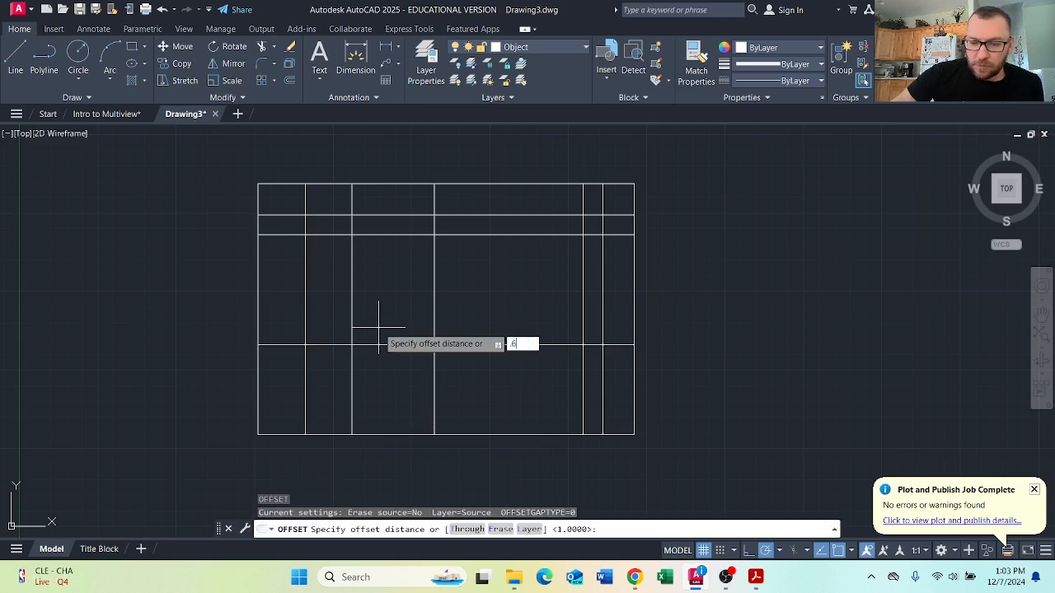
{"action": "type", "text": "25"}
{"action": "key", "text": "Return"}
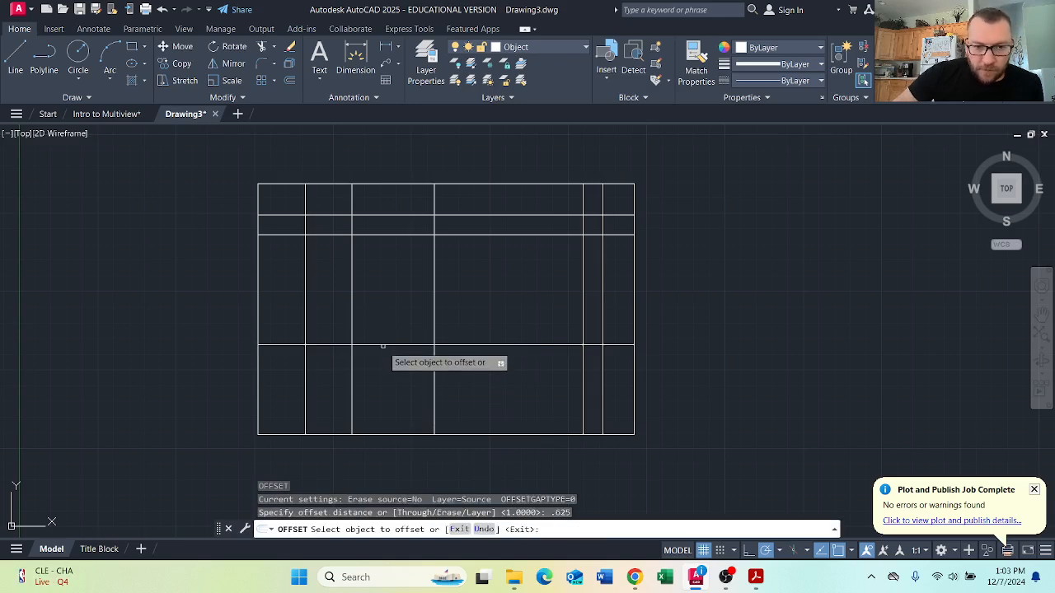
{"action": "left_click", "coordinate": [382, 345]}
{"action": "left_click", "coordinate": [394, 392]}
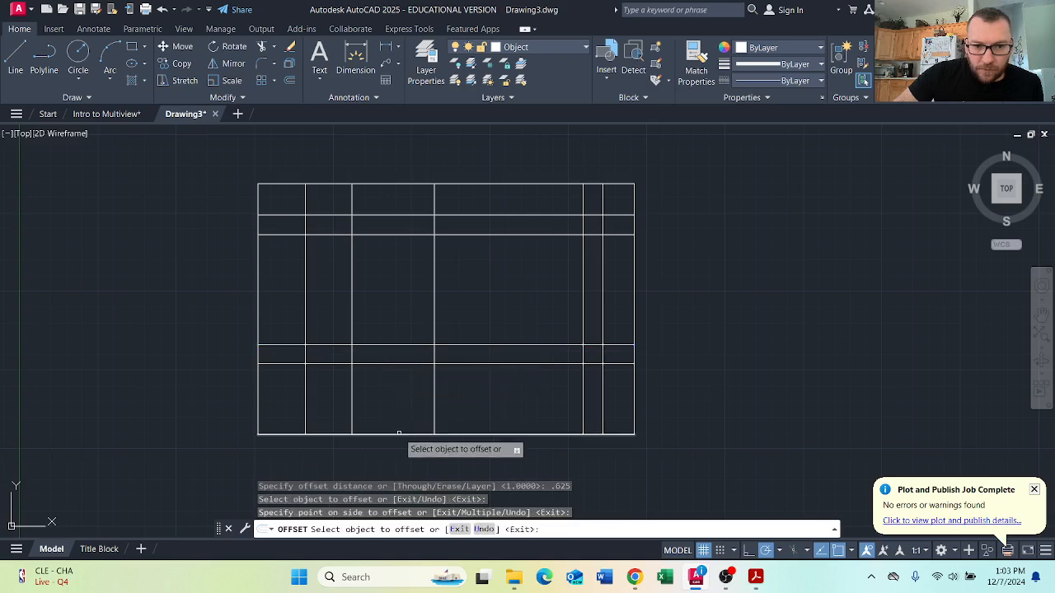
{"action": "left_click", "coordinate": [399, 434]}
{"action": "left_click", "coordinate": [402, 404]}
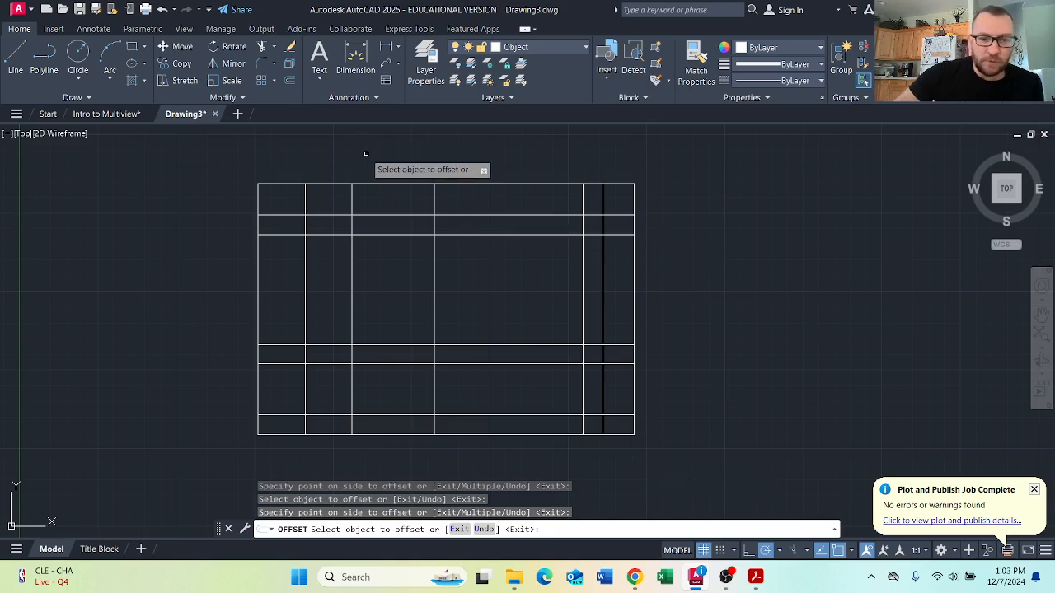
{"action": "key", "text": "Return"}
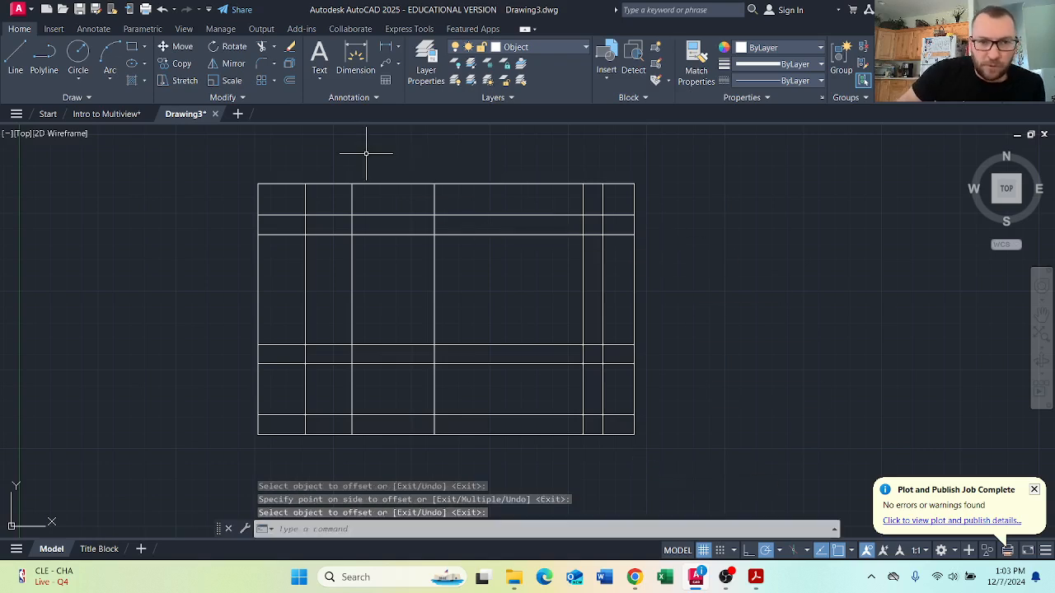
Trim away the line segments in the horizontal and vertical gaps to split the grid into four separate corner blocks
{"action": "left_click", "coordinate": [262, 47]}
{"action": "left_click_drag", "start_coordinate": [219, 295], "coordinate": [681, 288]}
{"action": "left_click_drag", "start_coordinate": [503, 163], "coordinate": [509, 470]}
{"action": "mouse_move", "coordinate": [544, 153]}
{"action": "left_mouse_down"}
{"action": "mouse_move", "coordinate": [733, 318]}
{"action": "mouse_move", "coordinate": [725, 305]}
{"action": "left_mouse_up"}
{"action": "key", "text": "Escape"}
Erase the entire upper-right block of lines
{"action": "left_click", "coordinate": [565, 160]}
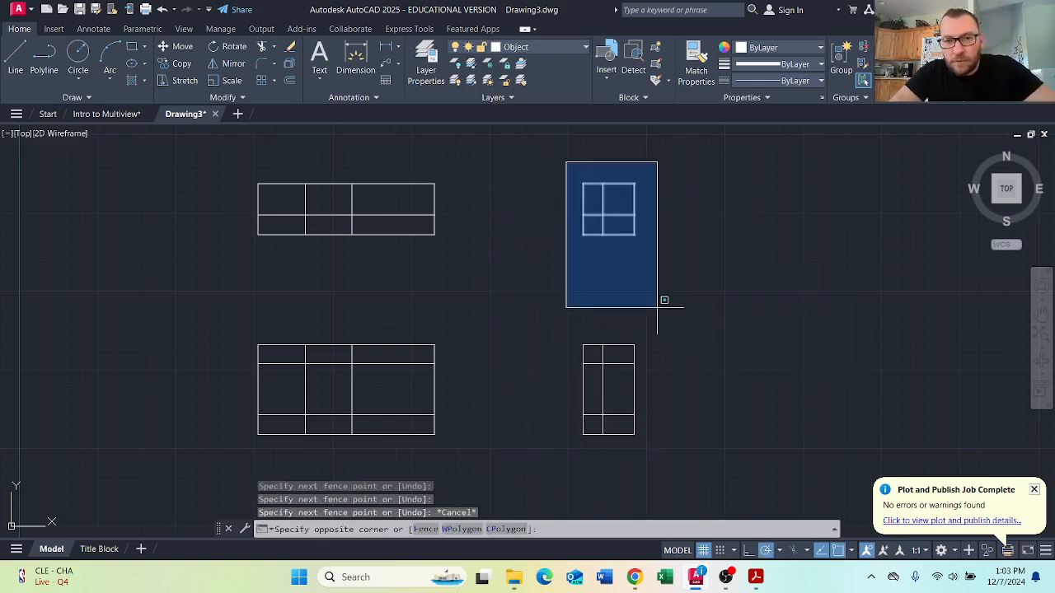
{"action": "left_click", "coordinate": [720, 316]}
{"action": "key", "text": "Delete"}
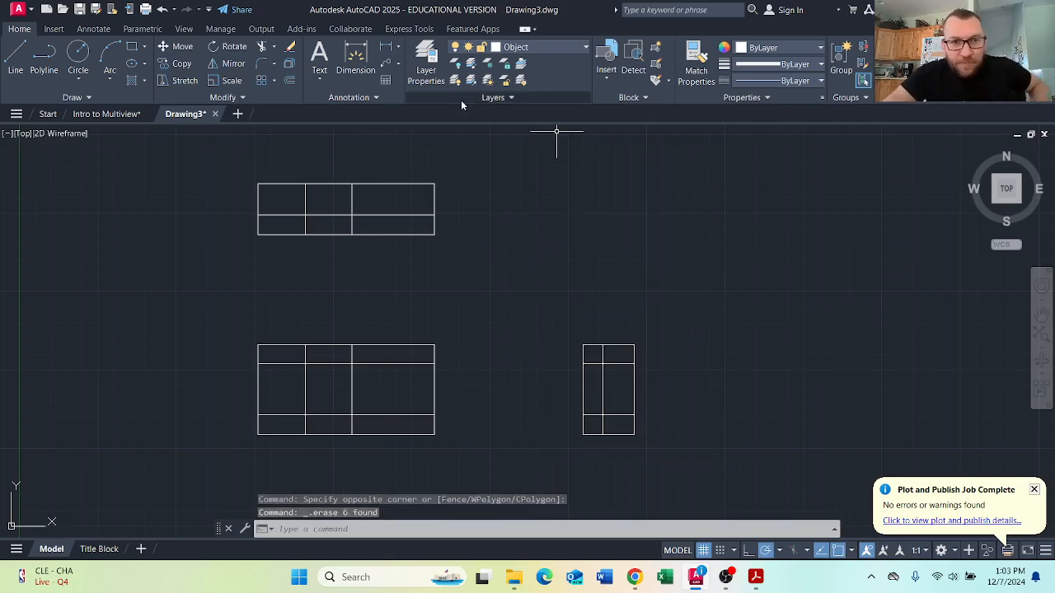
Trim the outer edges at the upper-right and lower-right corners of the lower-left view to form its narrower right arm
{"action": "left_click", "coordinate": [264, 47]}
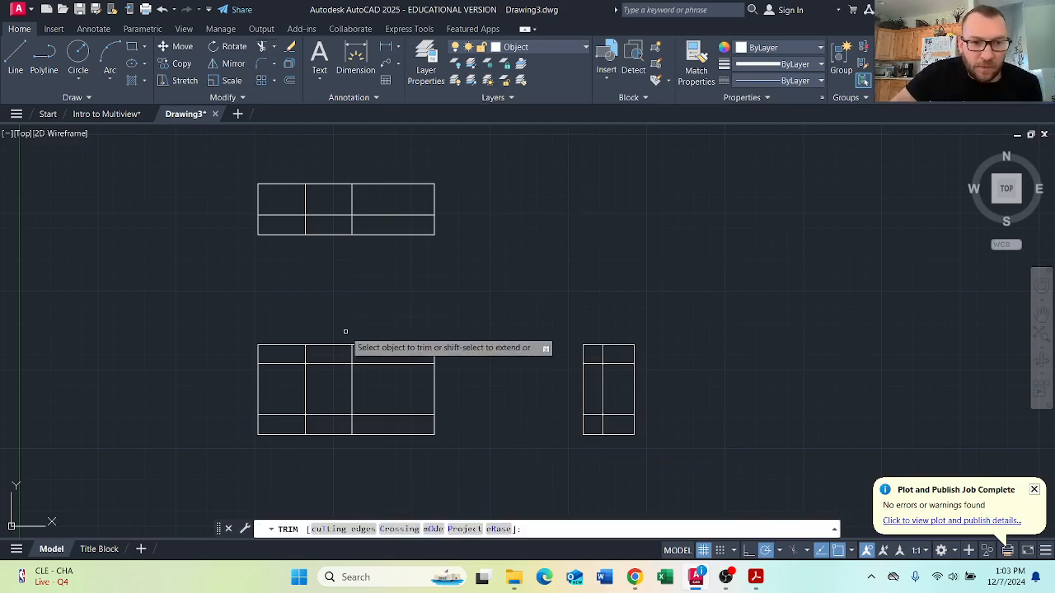
{"action": "left_click", "coordinate": [390, 334]}
{"action": "left_click", "coordinate": [455, 355]}
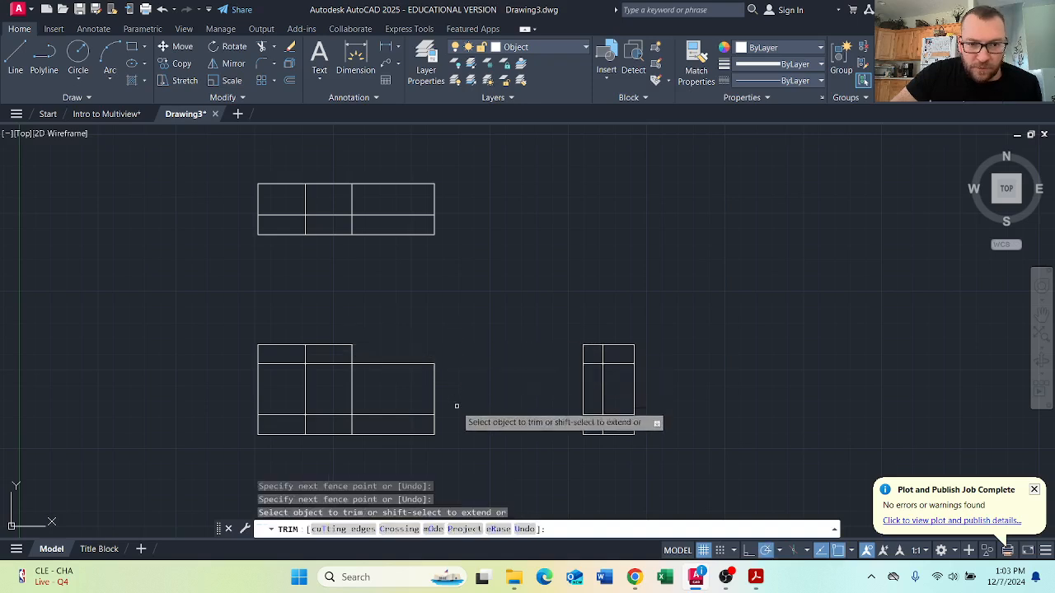
{"action": "left_click", "coordinate": [452, 424]}
{"action": "left_click", "coordinate": [399, 438]}
{"action": "key", "text": "Return"}
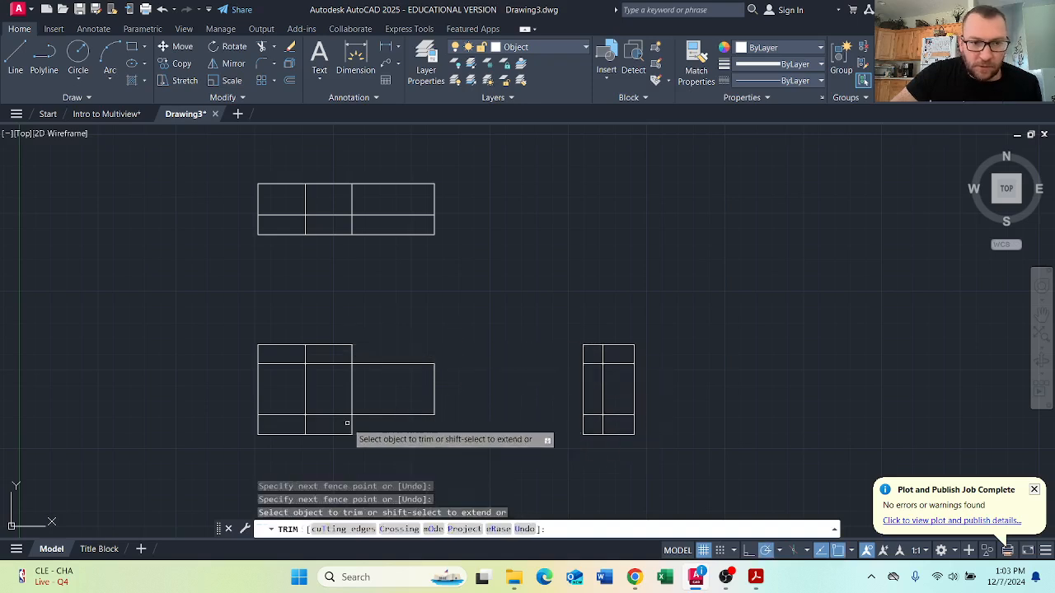
Trim the interior horizontal segments in the lower-left view's wide part and the vertical segment across the narrow arm's base
{"action": "left_click", "coordinate": [321, 356]}
{"action": "left_click", "coordinate": [324, 420]}
{"action": "key", "text": "Return"}
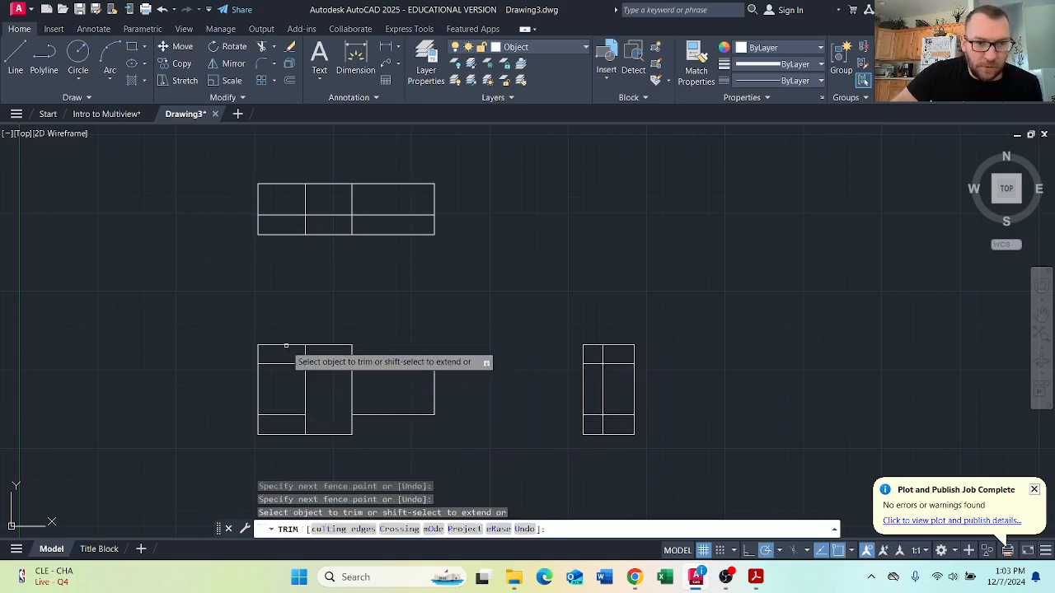
{"action": "left_click", "coordinate": [285, 356]}
{"action": "left_click", "coordinate": [286, 424]}
{"action": "key", "text": "Return"}
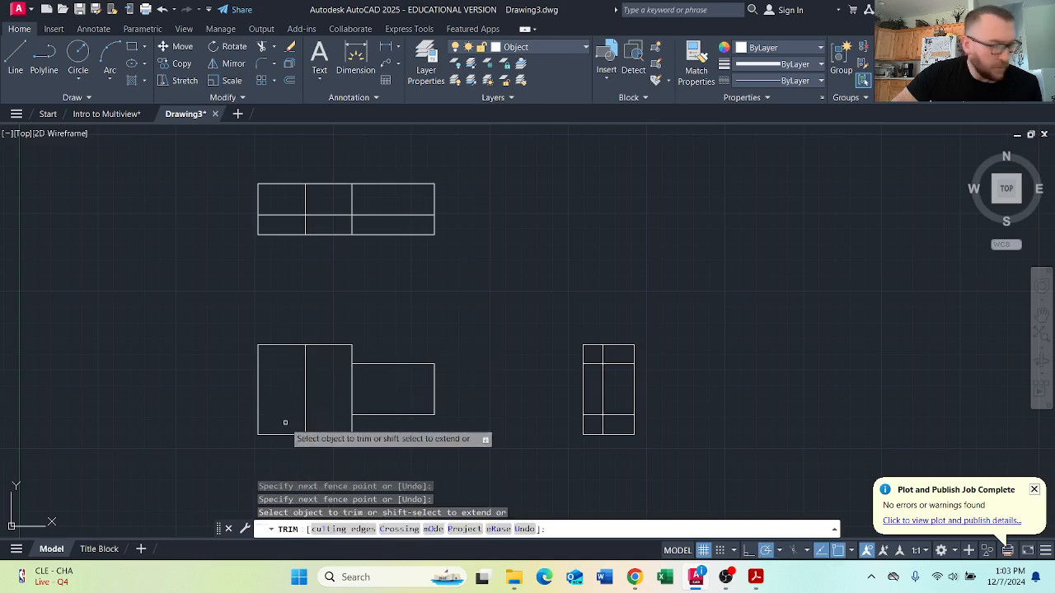
{"action": "left_click", "coordinate": [352, 391]}
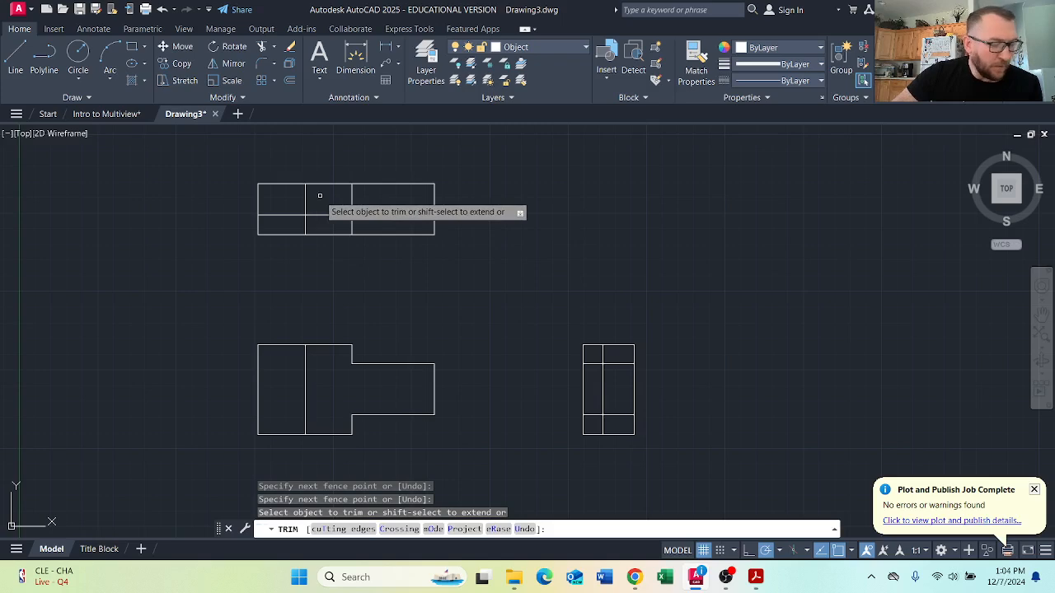
Trim the upper-left view to an L-shaped outline, with a short leg down at its left end and one interior vertical line
{"action": "left_click_drag", "start_coordinate": [320, 195], "coordinate": [287, 193]}
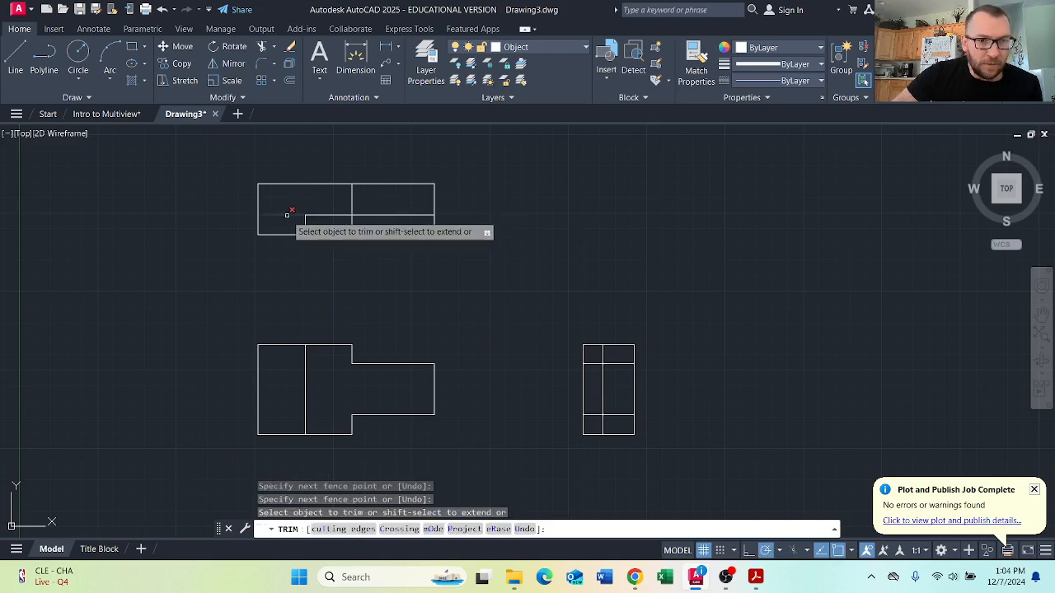
{"action": "left_click", "coordinate": [287, 215]}
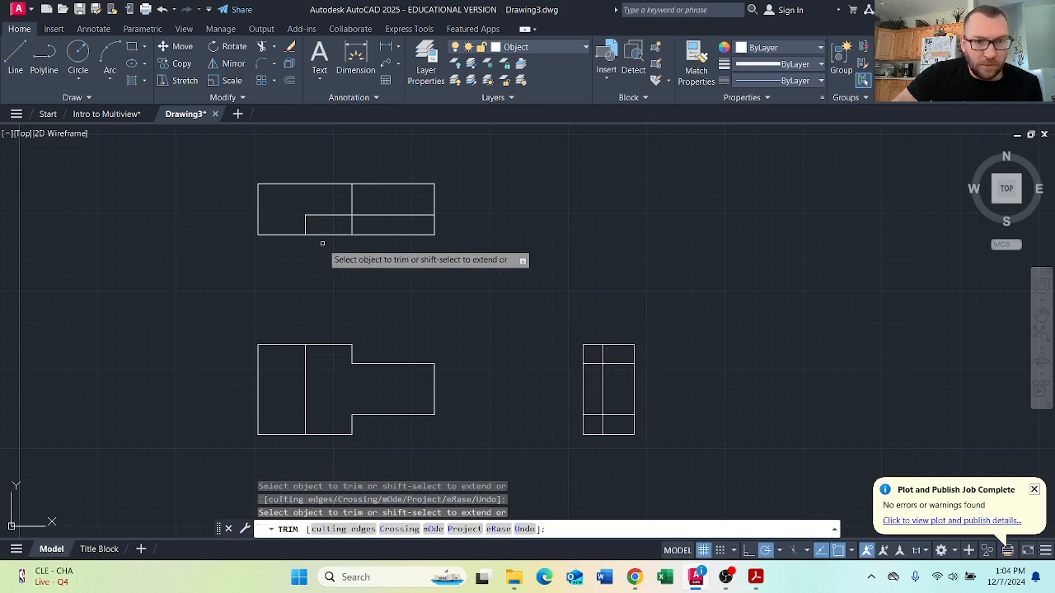
{"action": "left_click_drag", "start_coordinate": [323, 241], "coordinate": [446, 230]}
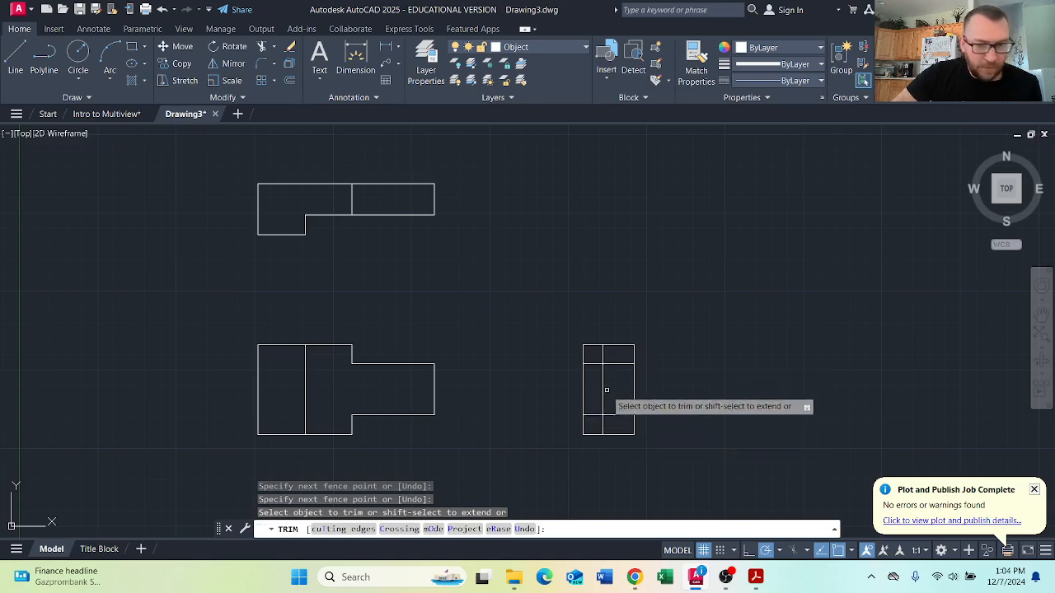
Trim both horizontal segments inside the left strip of the right-side view
{"action": "left_click", "coordinate": [591, 424]}
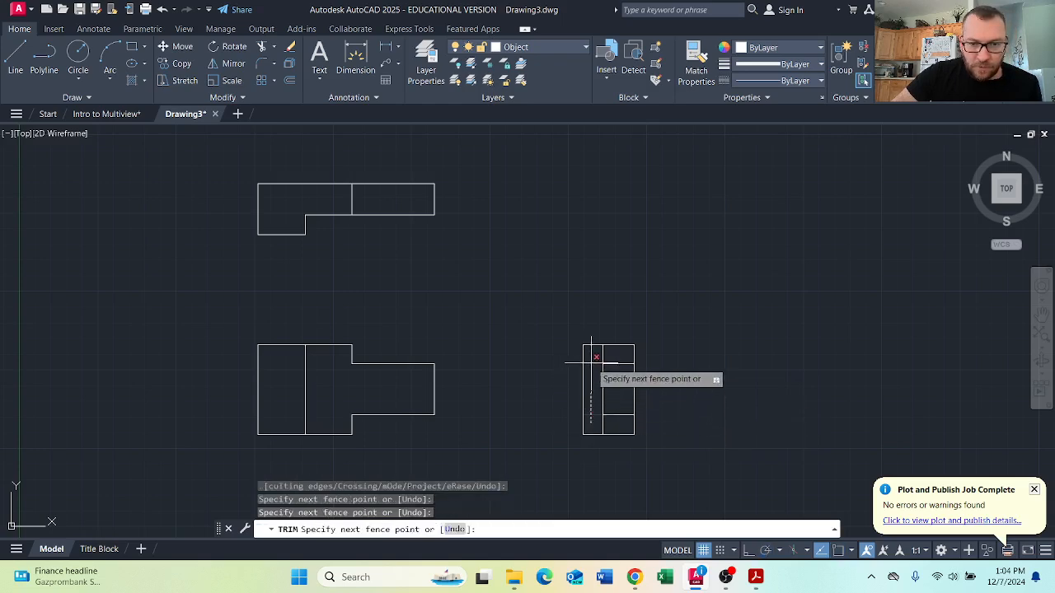
{"action": "key", "text": "Return"}
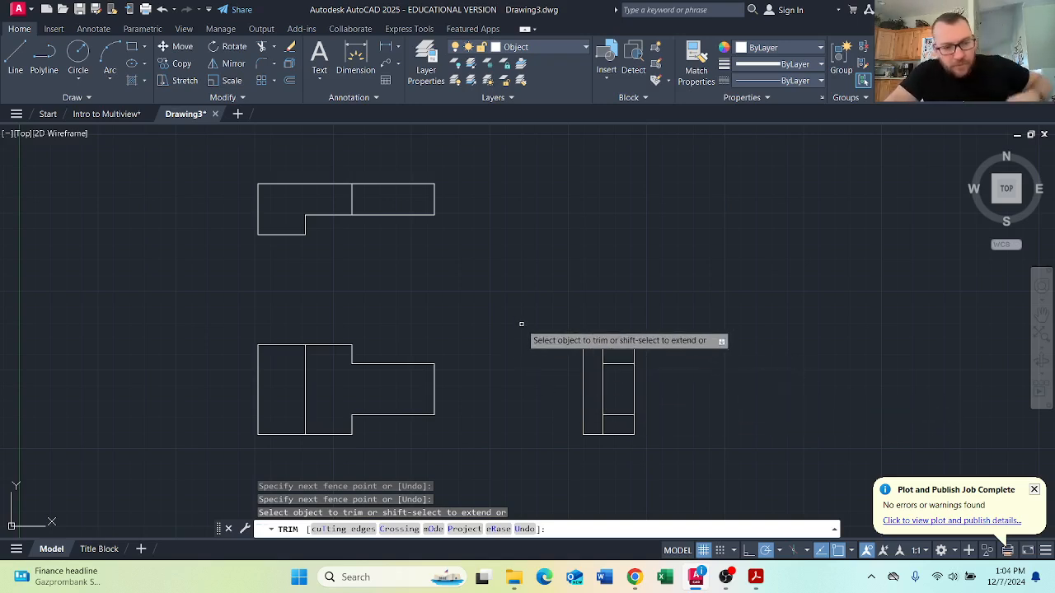
{"action": "key", "text": "Escape"}
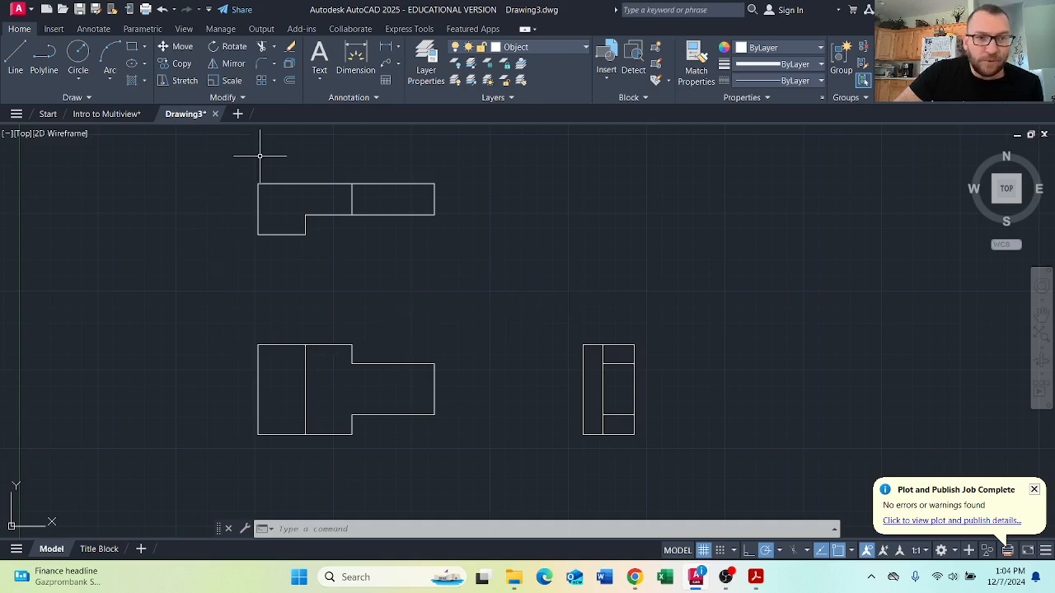
Make the Dimensions layer current and dimension the bottom width of the top view's leg, placing the dimension line 0.5 units away
{"action": "left_click", "coordinate": [538, 47]}
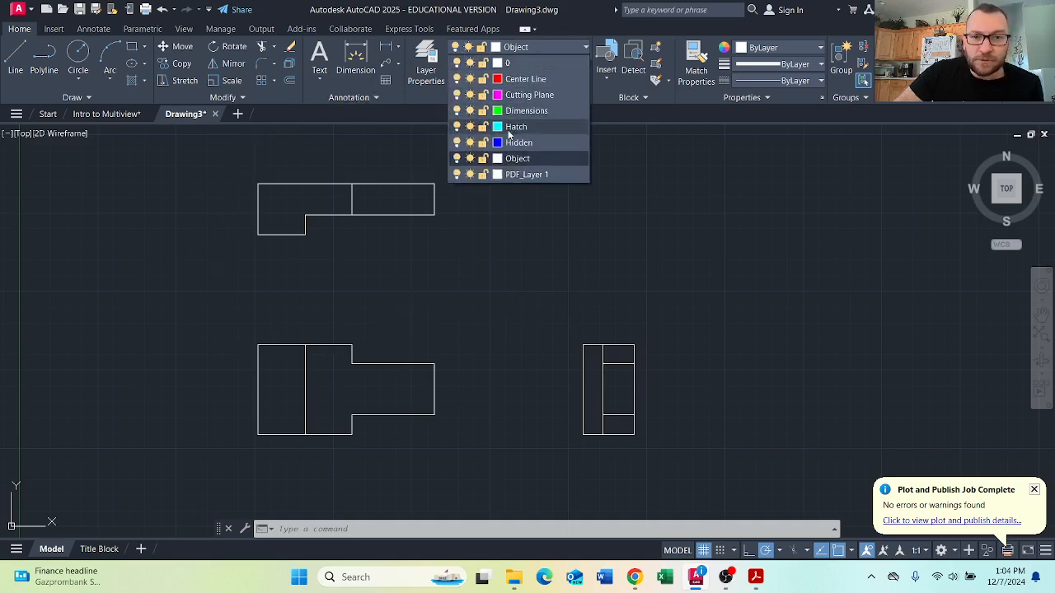
{"action": "left_click", "coordinate": [520, 110]}
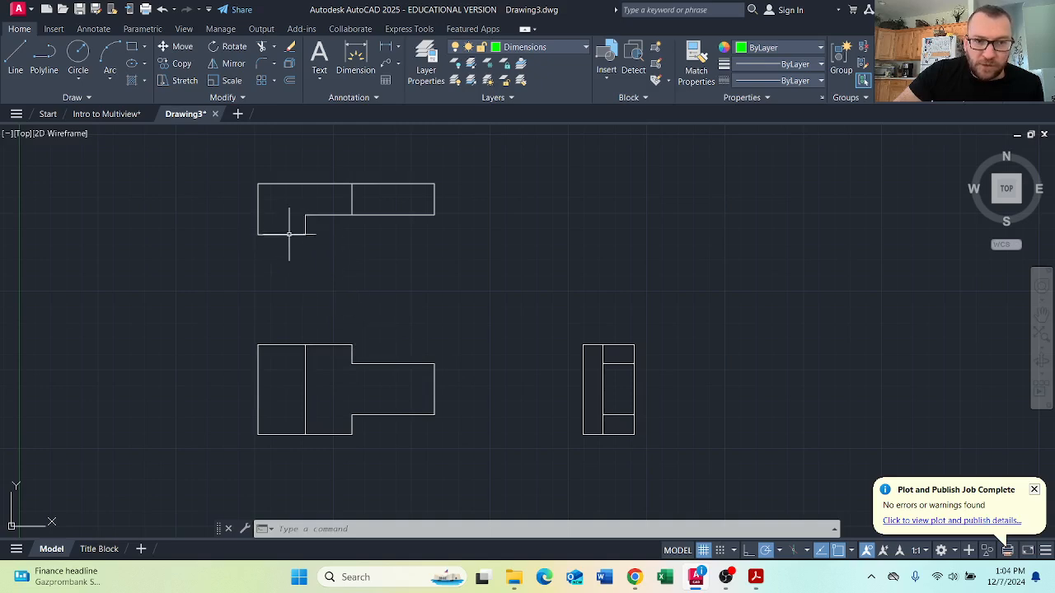
{"action": "left_click", "coordinate": [355, 59]}
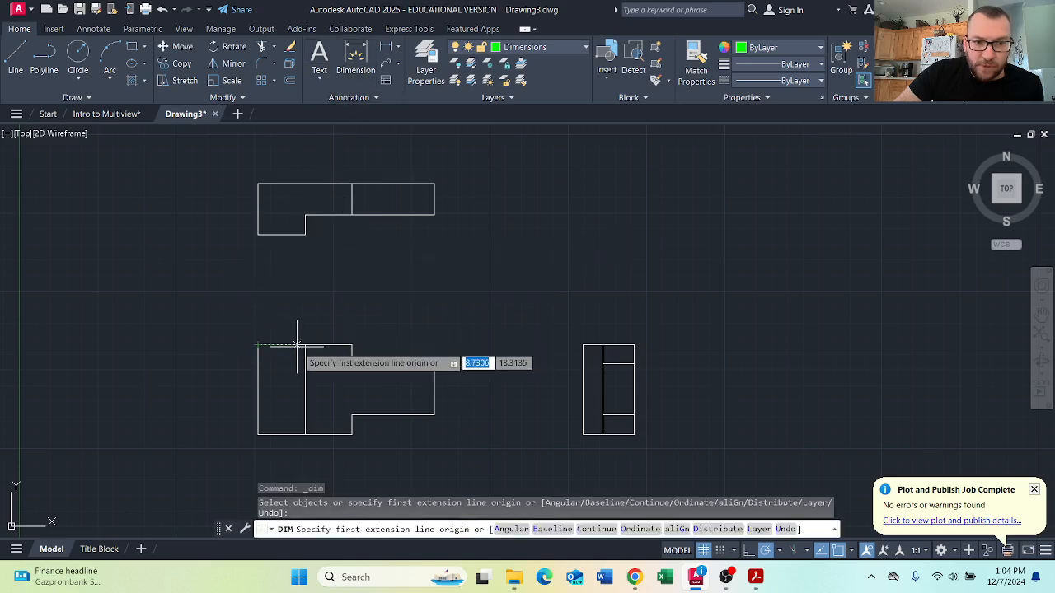
{"action": "left_click", "coordinate": [258, 235]}
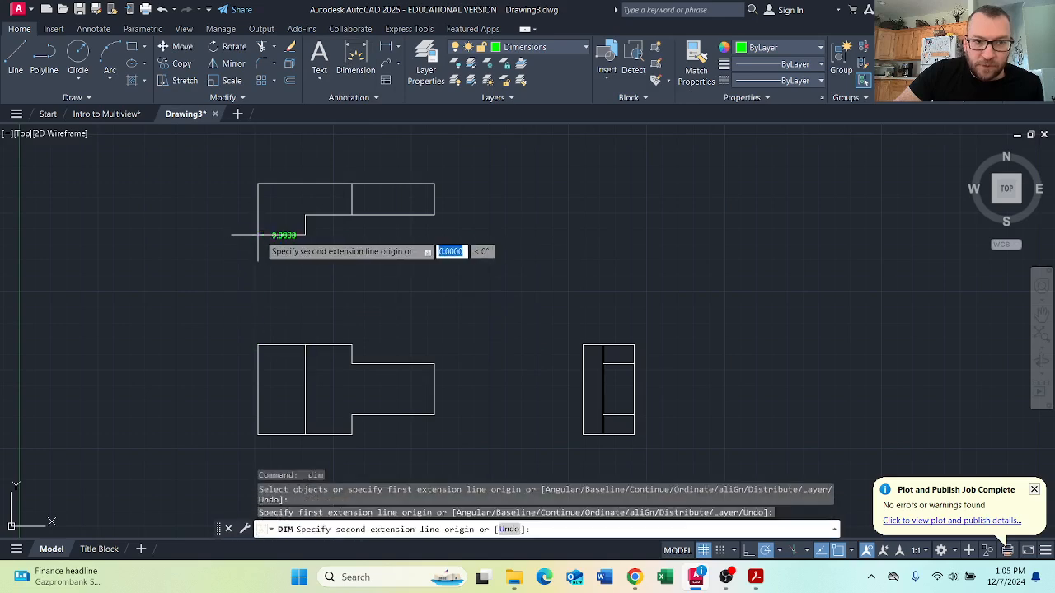
{"action": "left_click", "coordinate": [305, 237]}
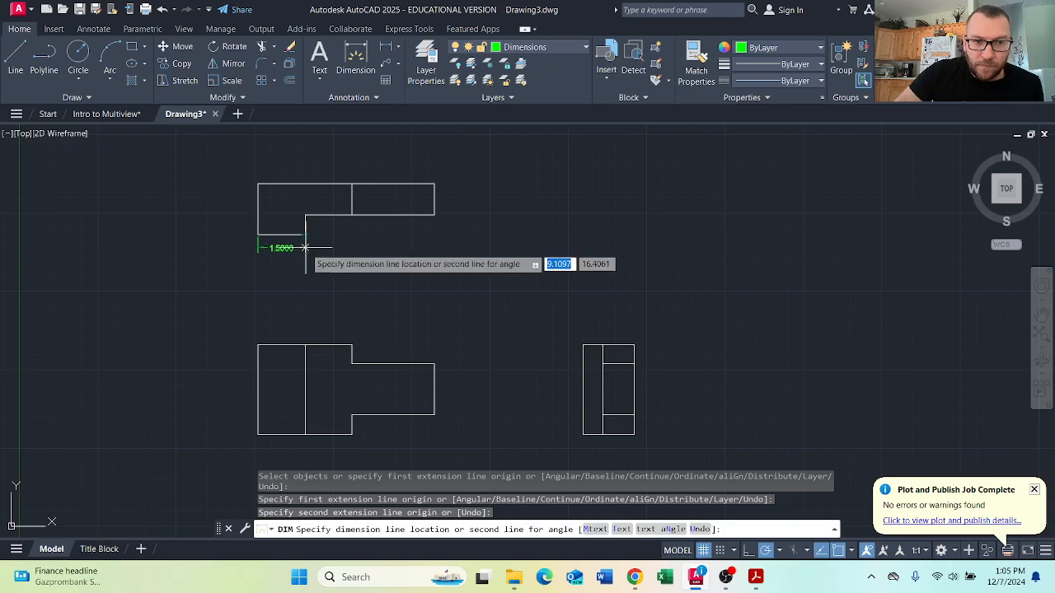
{"action": "type", "text": ".5"}
{"action": "key", "text": "Return"}
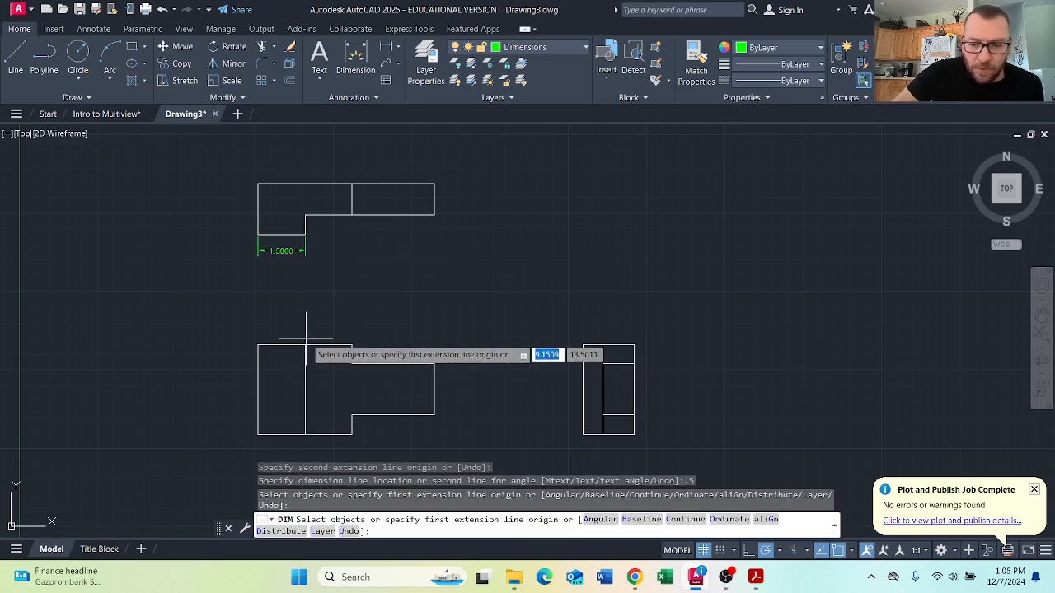
{"action": "key", "text": "Return"}
Dimension the top edge of the front view's wide part, placing the dimension line 0.5 units away
{"action": "key", "text": "Return"}
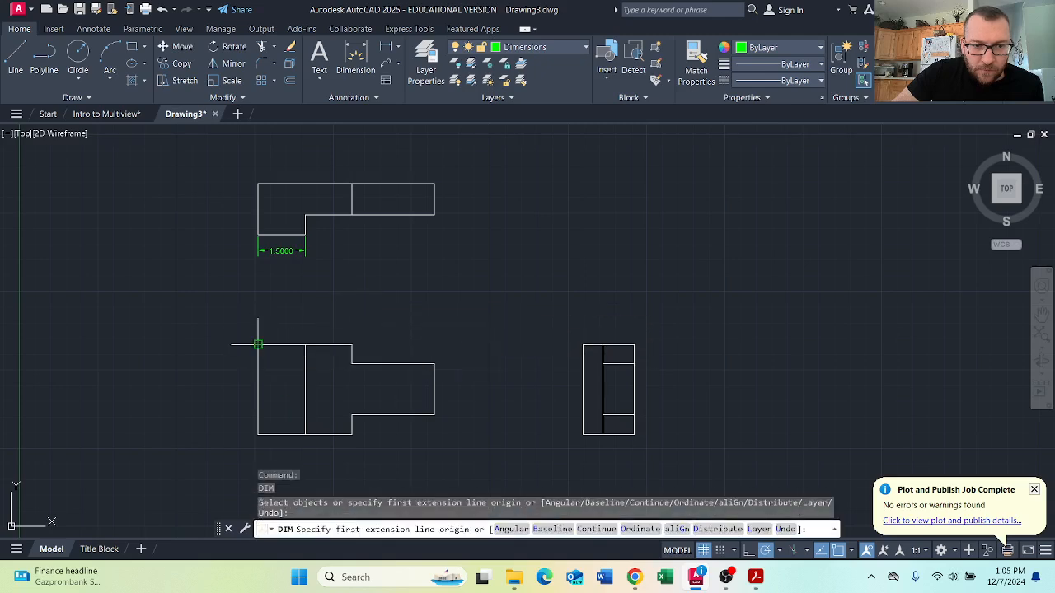
{"action": "left_click", "coordinate": [258, 345]}
{"action": "left_click", "coordinate": [352, 344]}
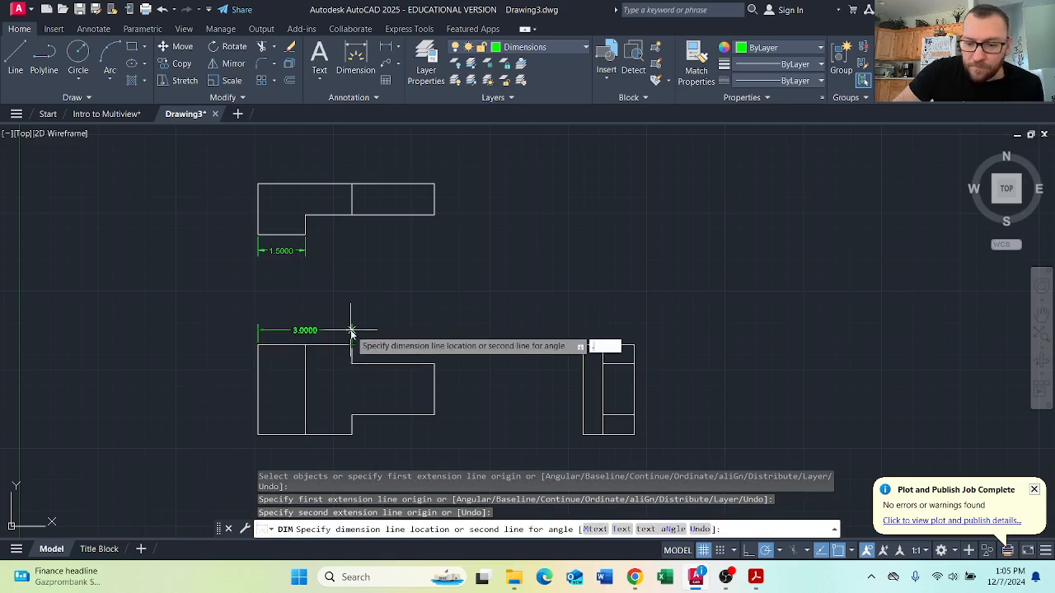
{"action": "type", "text": ".5"}
{"action": "key", "text": "Return"}
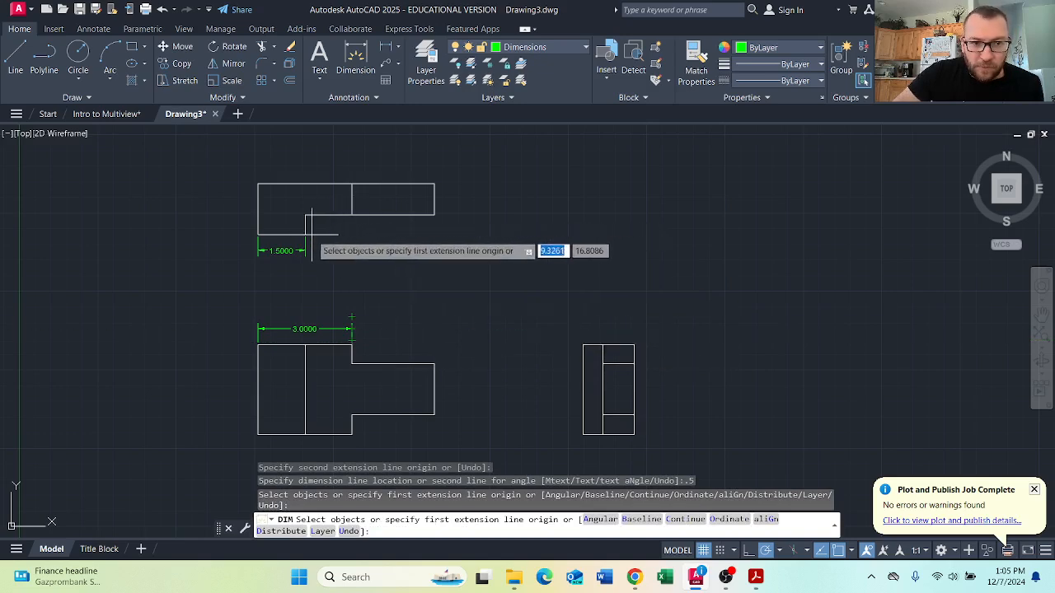
Dimension the horizontal distance from the top view's leg corner to its right end, in line with the leg's width dimension
{"action": "left_click", "coordinate": [369, 66]}
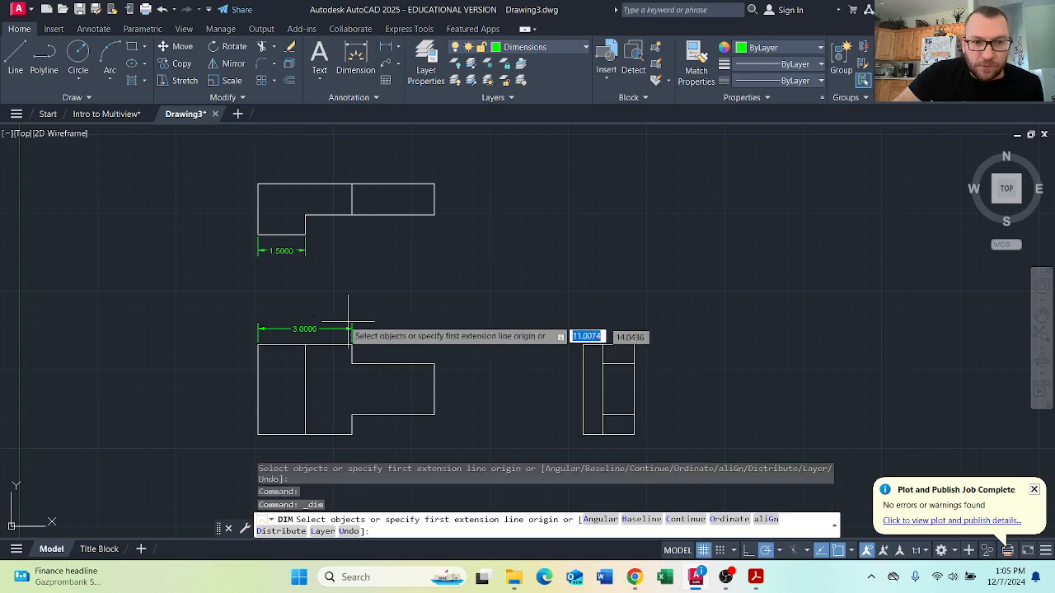
{"action": "left_click", "coordinate": [305, 234]}
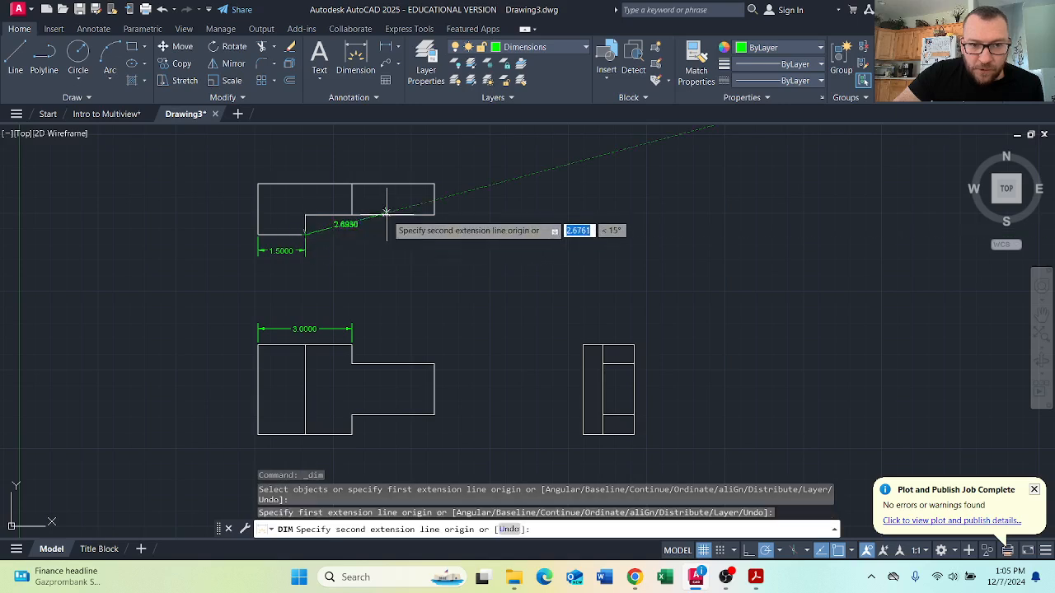
{"action": "left_click", "coordinate": [434, 216]}
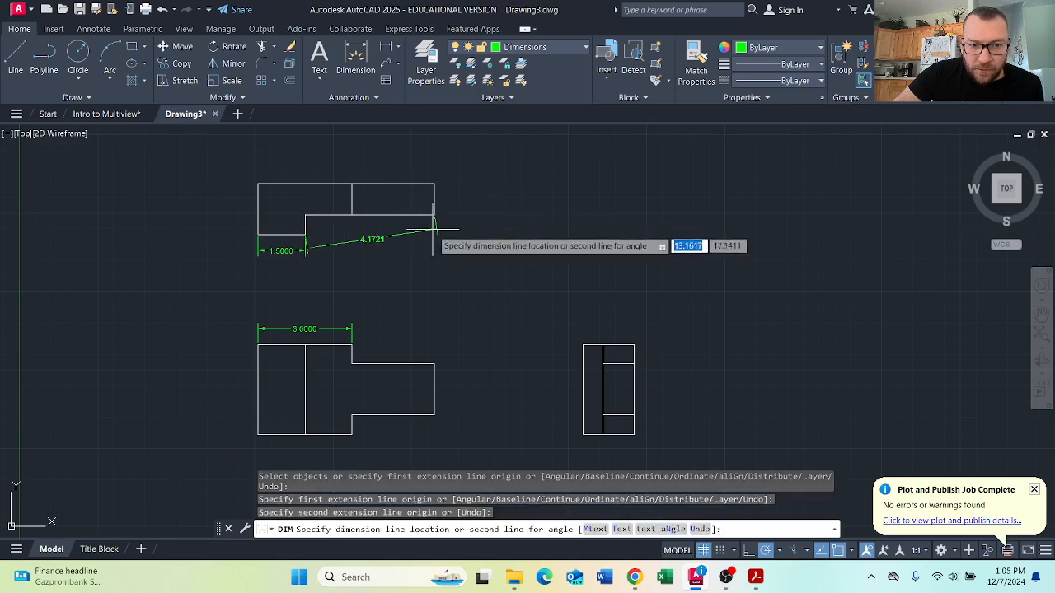
{"action": "left_click", "coordinate": [305, 251]}
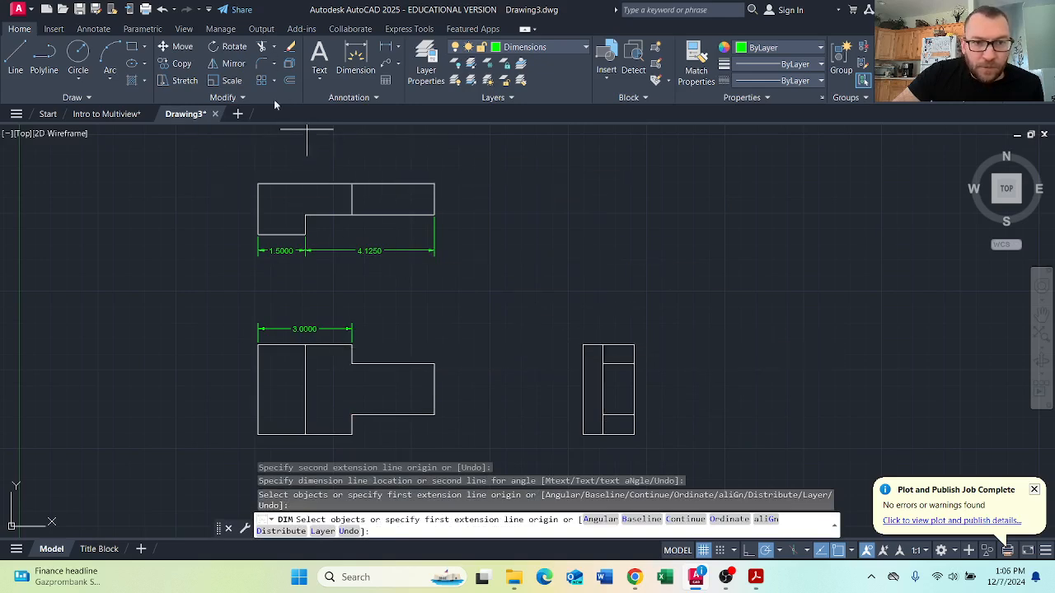
Dimension the height of the front view's narrow part at its right end, placing the dimension line 0.5 units away
{"action": "left_click", "coordinate": [360, 66]}
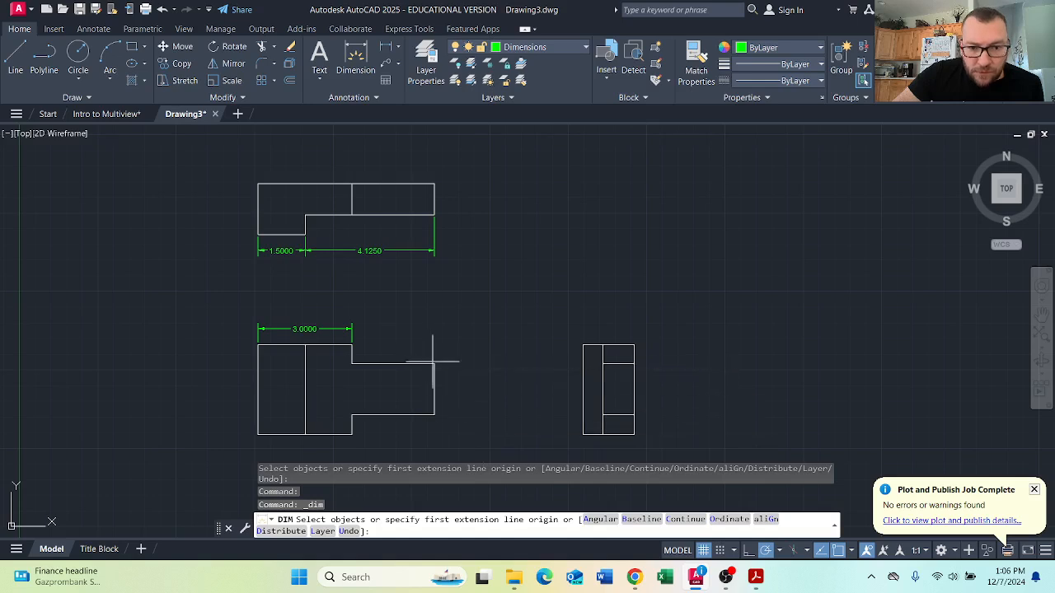
{"action": "key", "text": "Return"}
{"action": "left_click", "coordinate": [434, 363]}
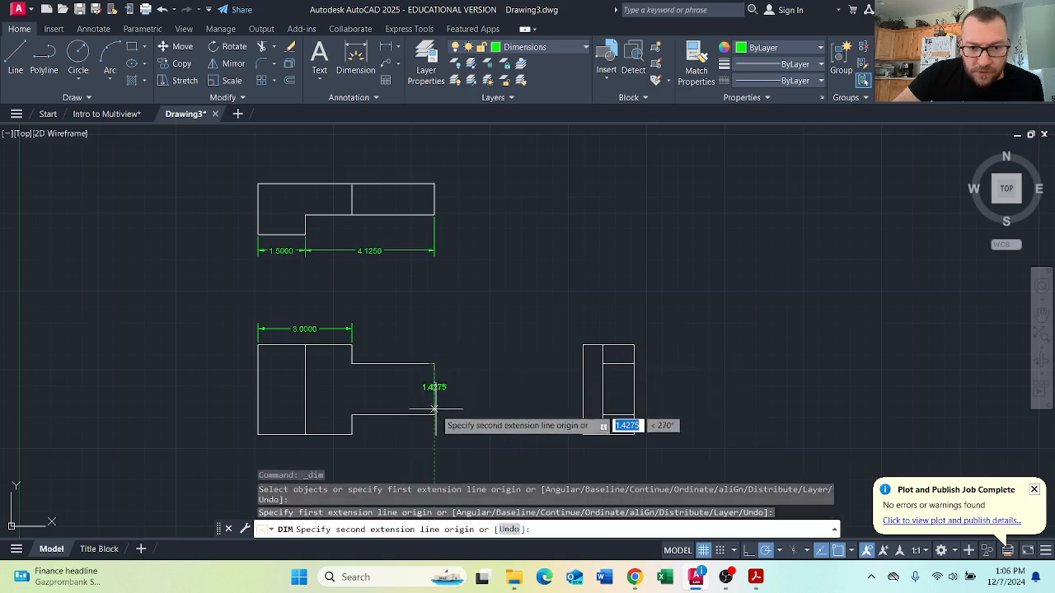
{"action": "left_click", "coordinate": [434, 415]}
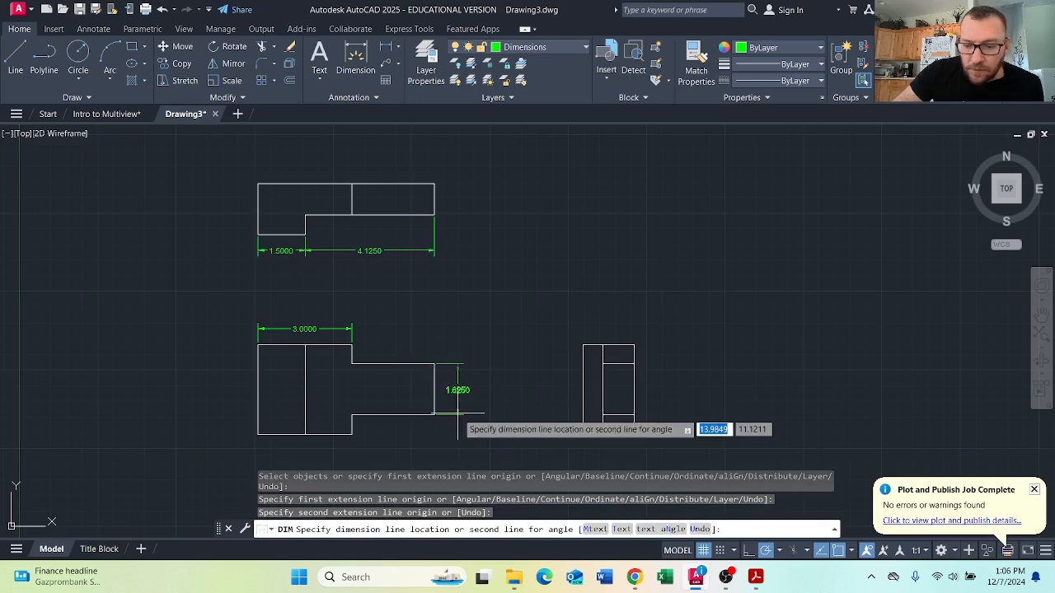
{"action": "key", "text": "Return"}
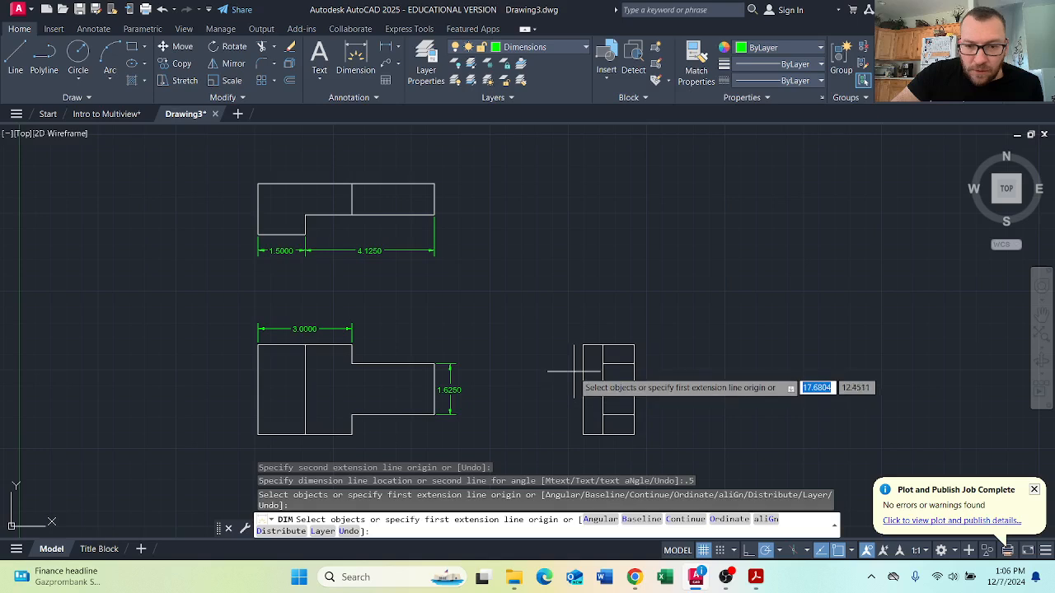
{"action": "key", "text": "Return"}
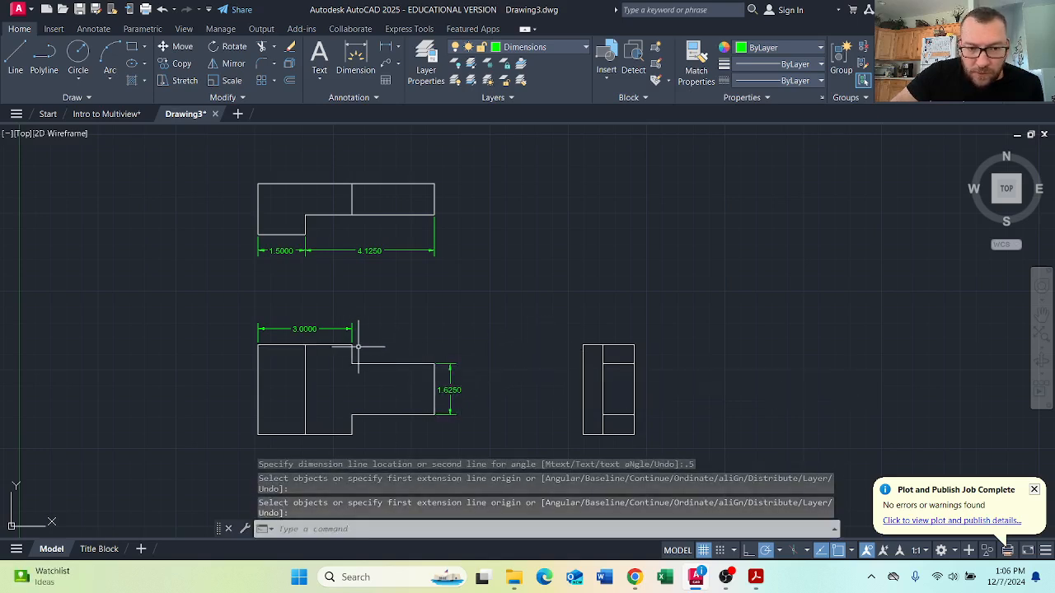
Dimension the vertical step between the front view's wide and narrow upper edges, in line with the narrow part's height dimension
{"action": "key", "text": "Return"}
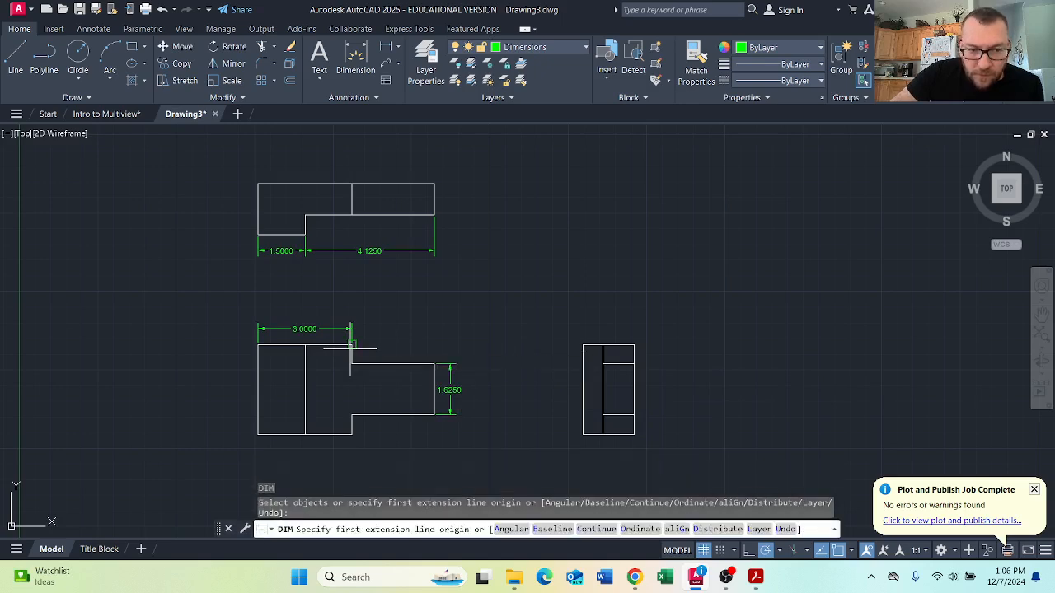
{"action": "left_click", "coordinate": [350, 345]}
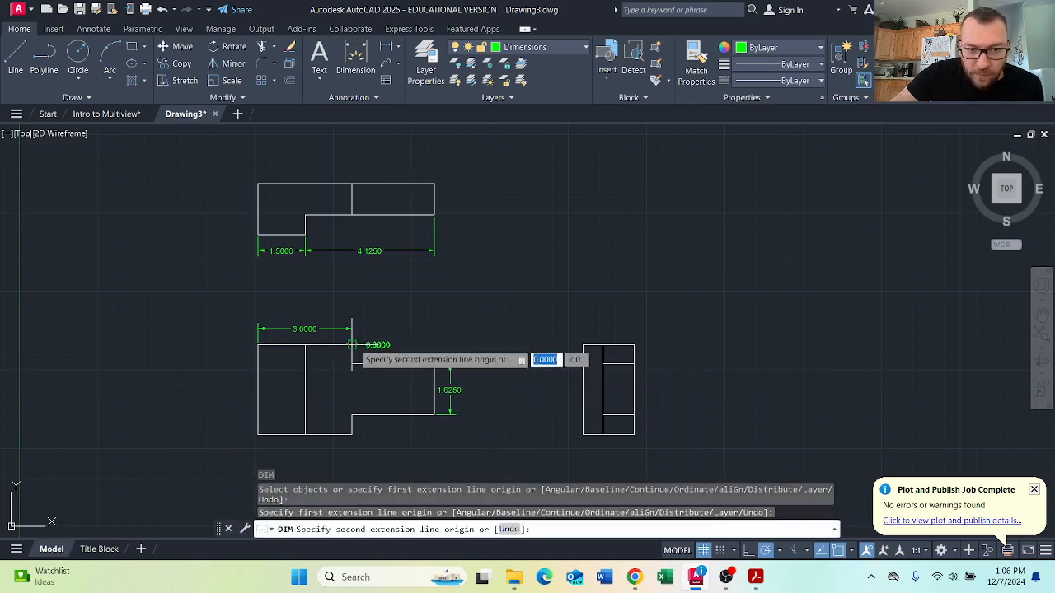
{"action": "left_click", "coordinate": [434, 365]}
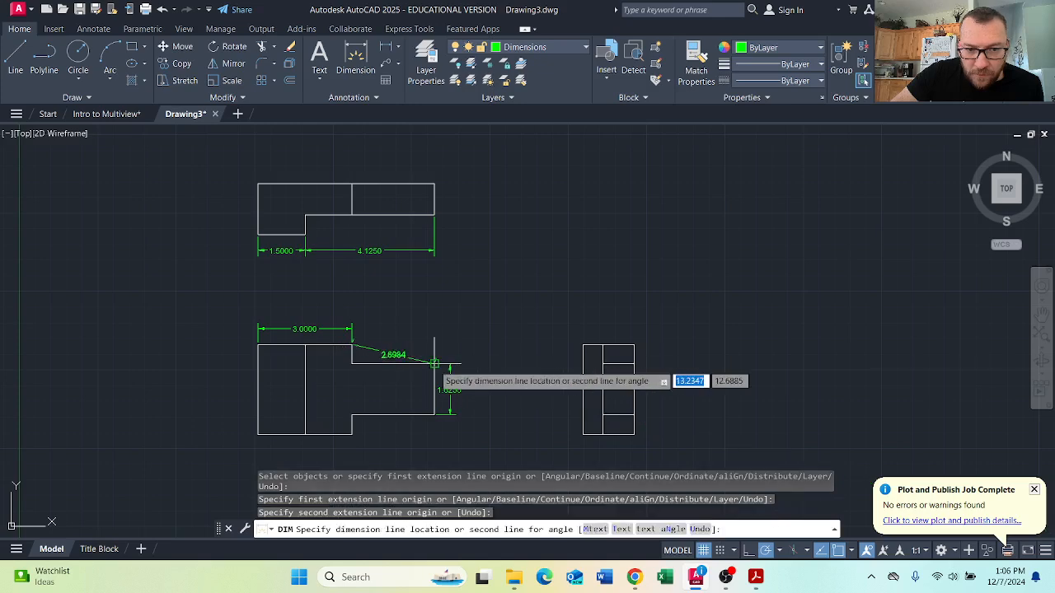
{"action": "left_click", "coordinate": [450, 363]}
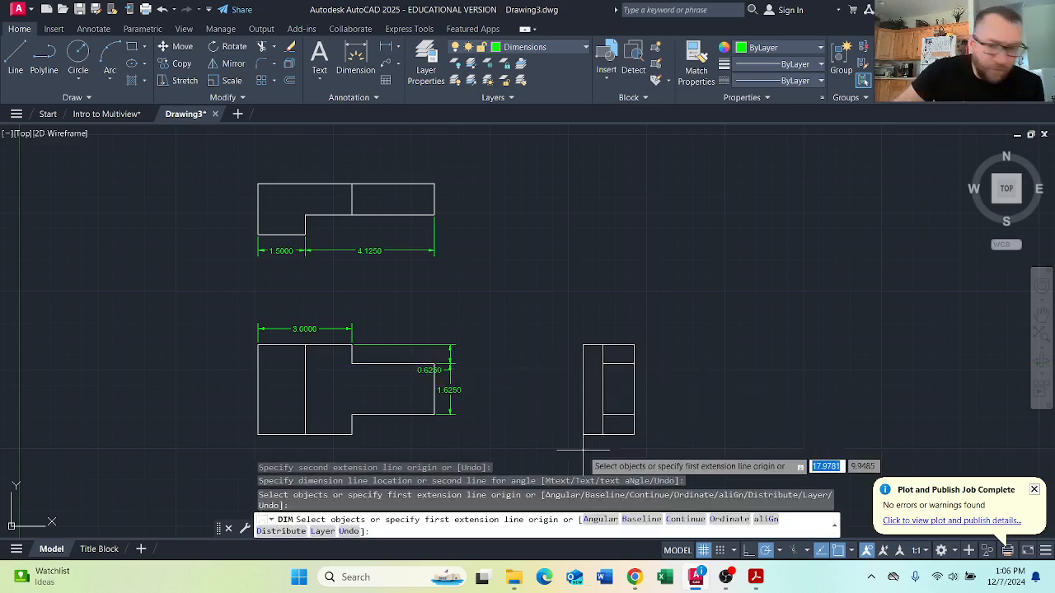
{"action": "key", "text": "Return"}
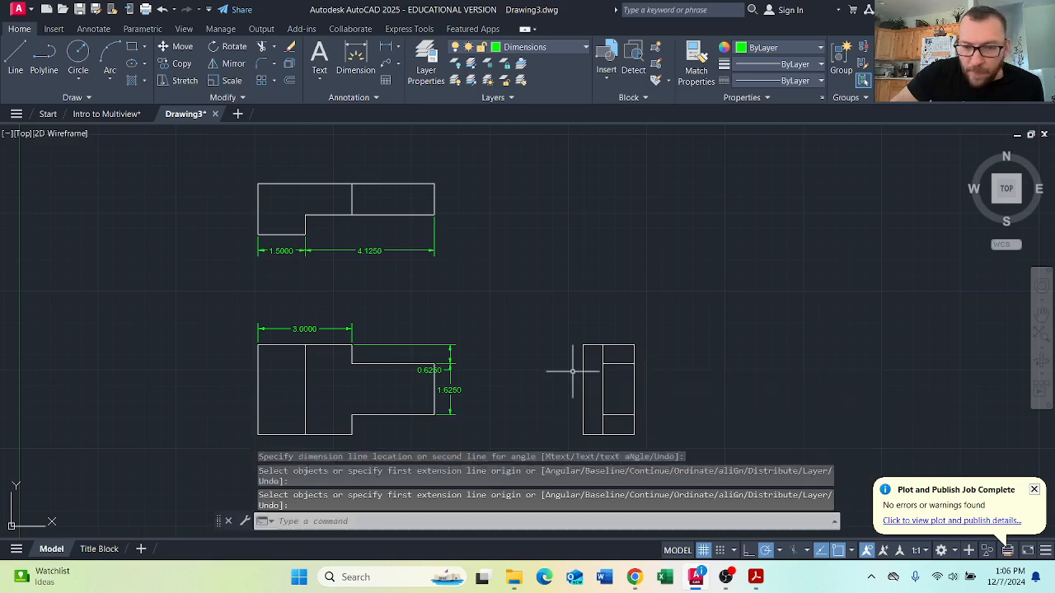
Dimension the full height of the right-side view along its left edge, placing the dimension line 0.5 units away
{"action": "key", "text": "Return"}
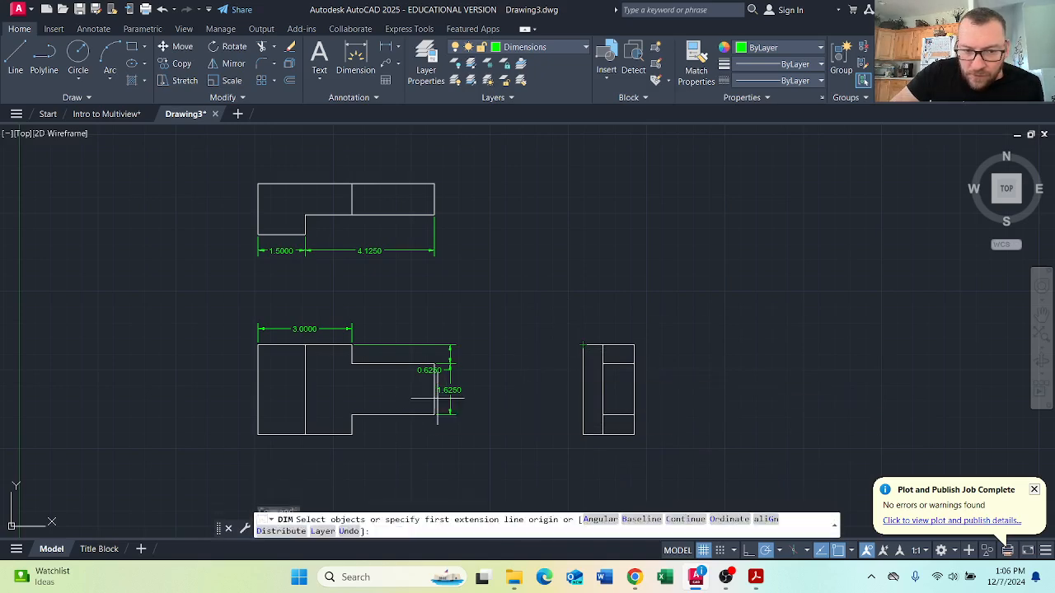
{"action": "key", "text": "Return"}
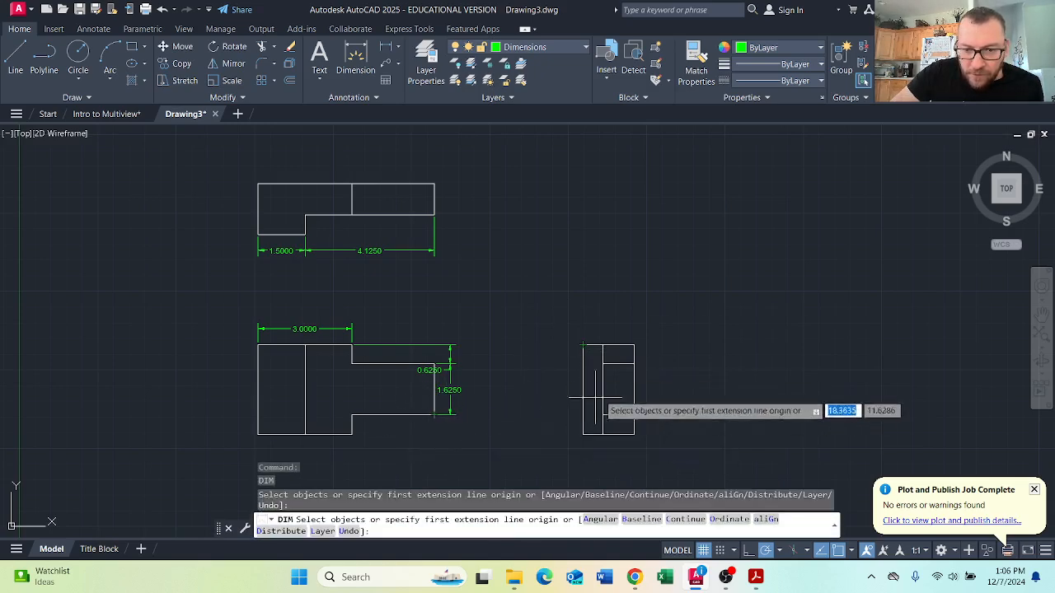
{"action": "left_click", "coordinate": [583, 344]}
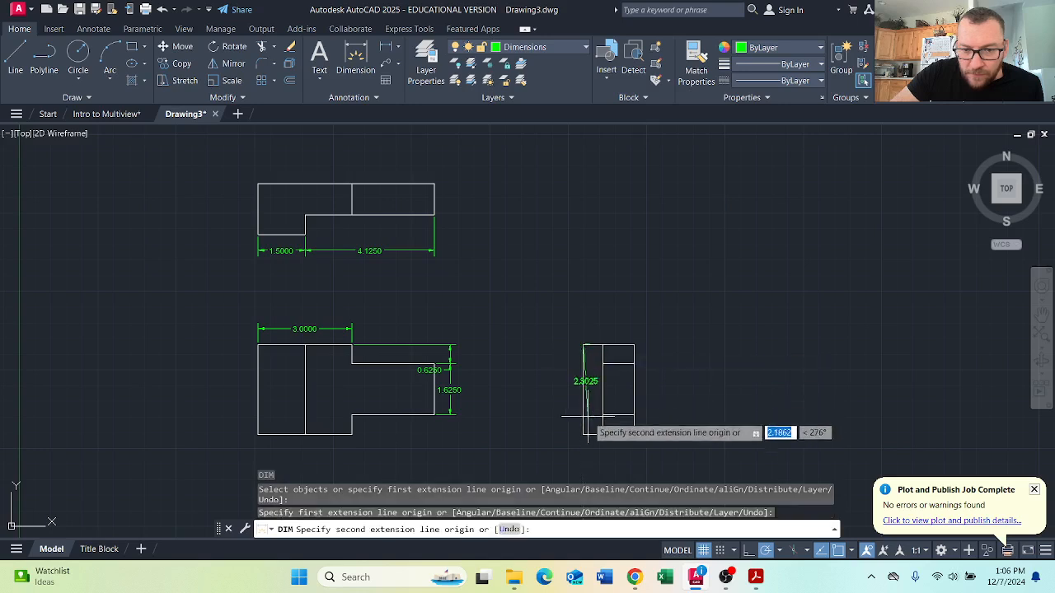
{"action": "left_click", "coordinate": [583, 434]}
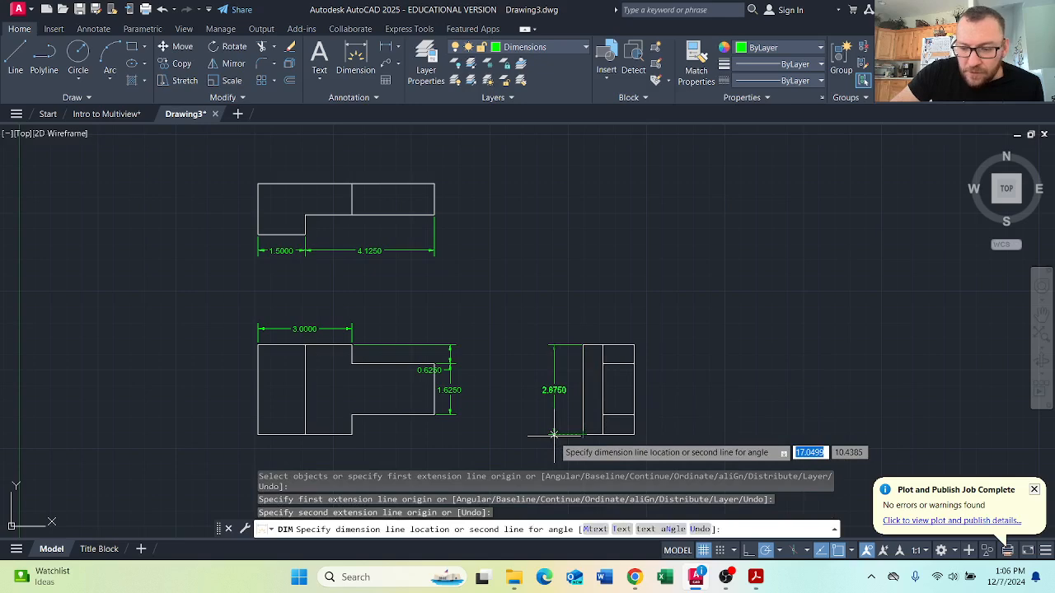
{"action": "type", "text": ".5"}
{"action": "key", "text": "Return"}
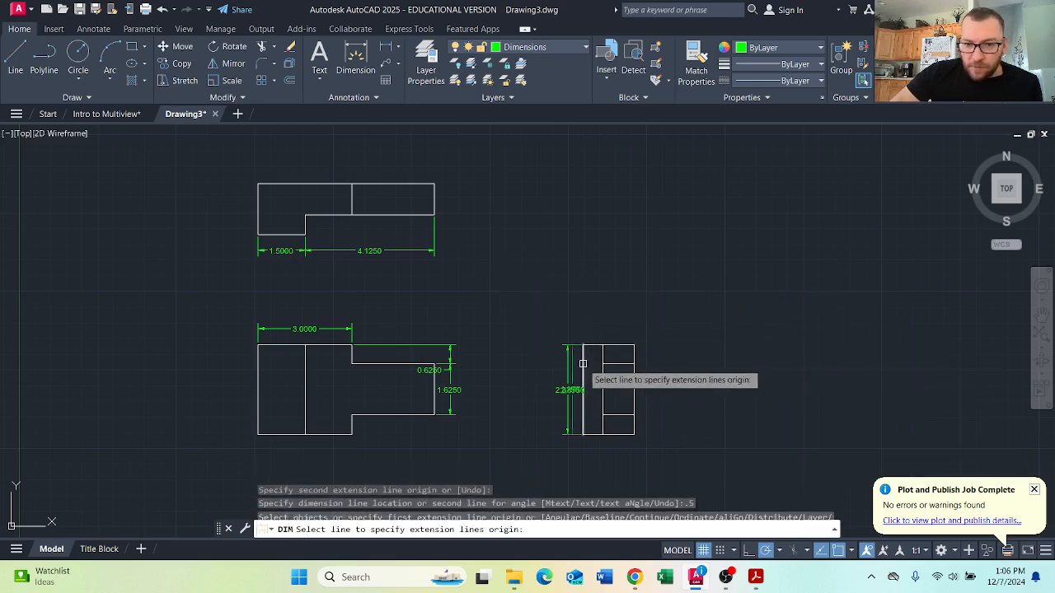
Dimension the height of the top view's right end, placing the dimension line 0.5 units away
{"action": "left_click", "coordinate": [434, 183]}
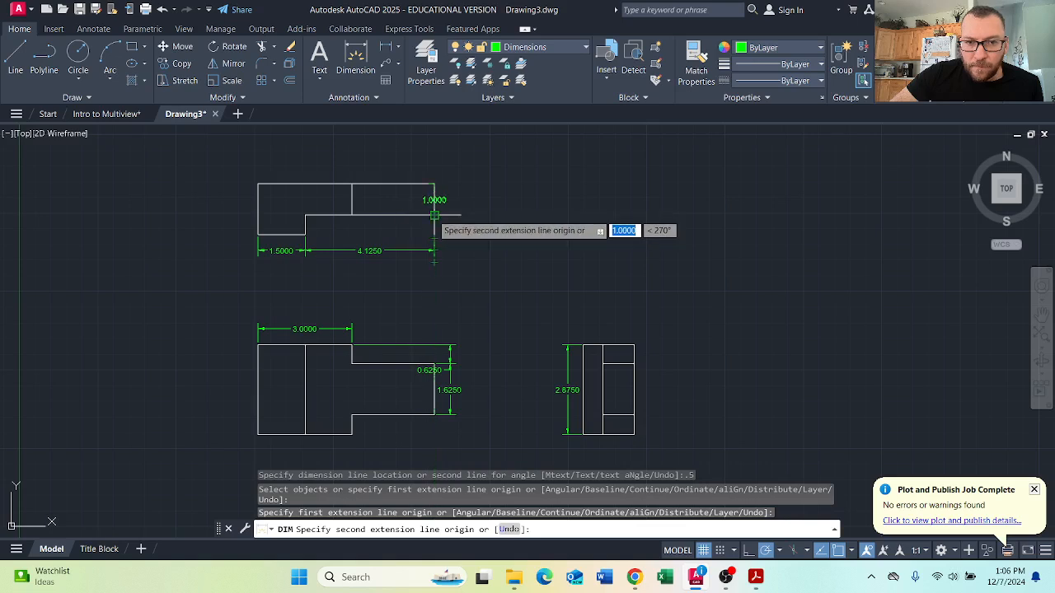
{"action": "left_click", "coordinate": [434, 215]}
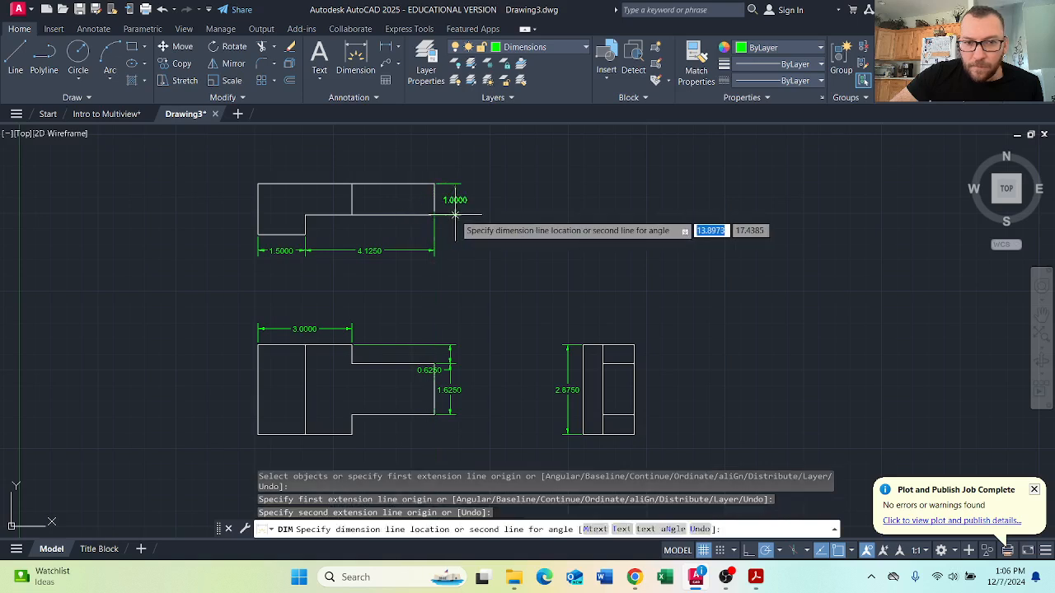
{"action": "type", "text": ".5"}
{"action": "key", "text": "Return"}
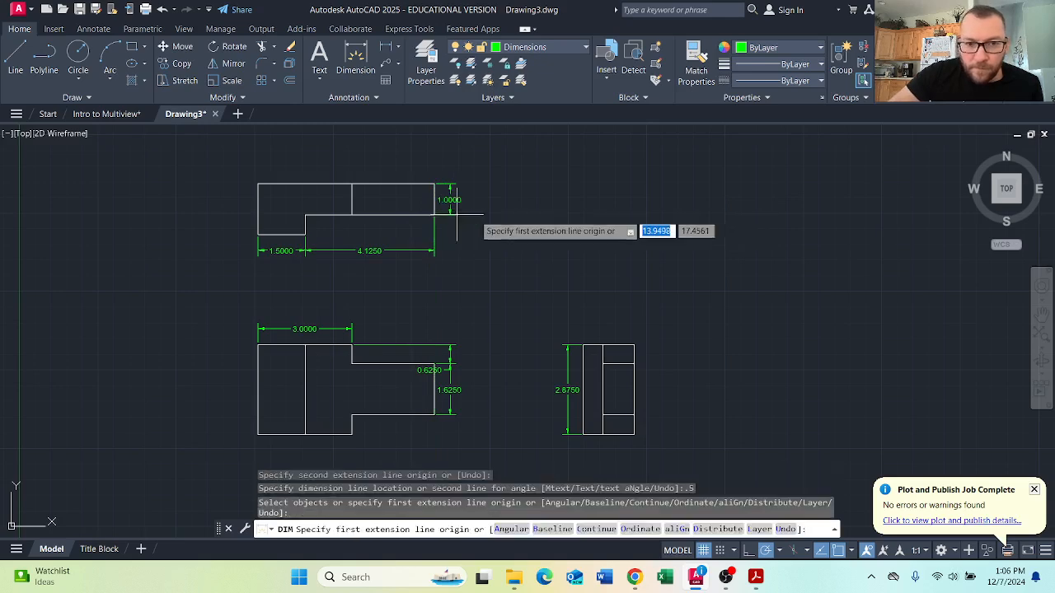
Dimension the overall width above the right-side view, placing the dimension line 0.5 units away
{"action": "left_click", "coordinate": [634, 345]}
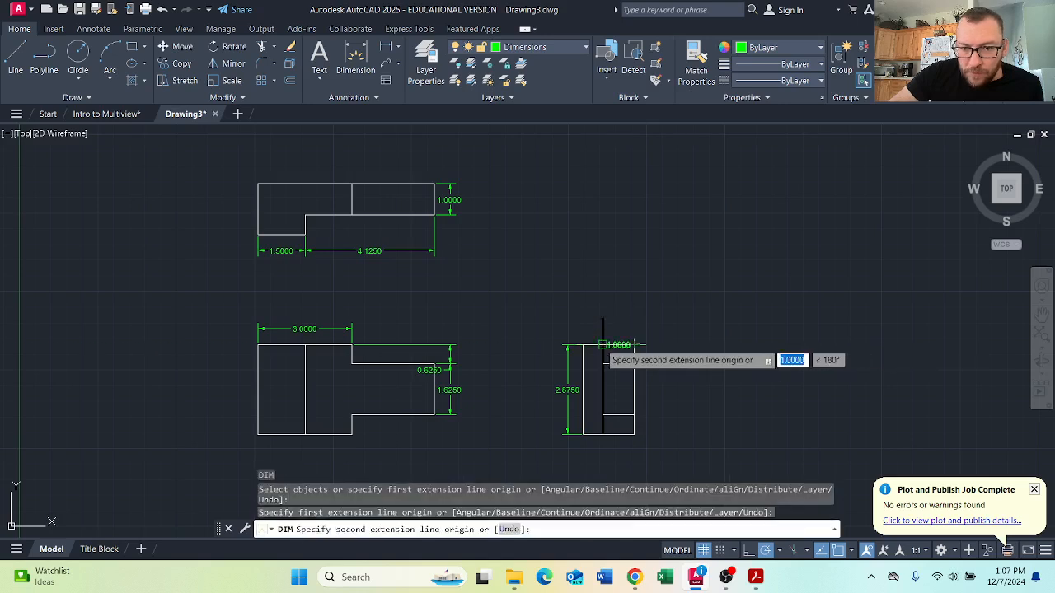
{"action": "left_click", "coordinate": [582, 345]}
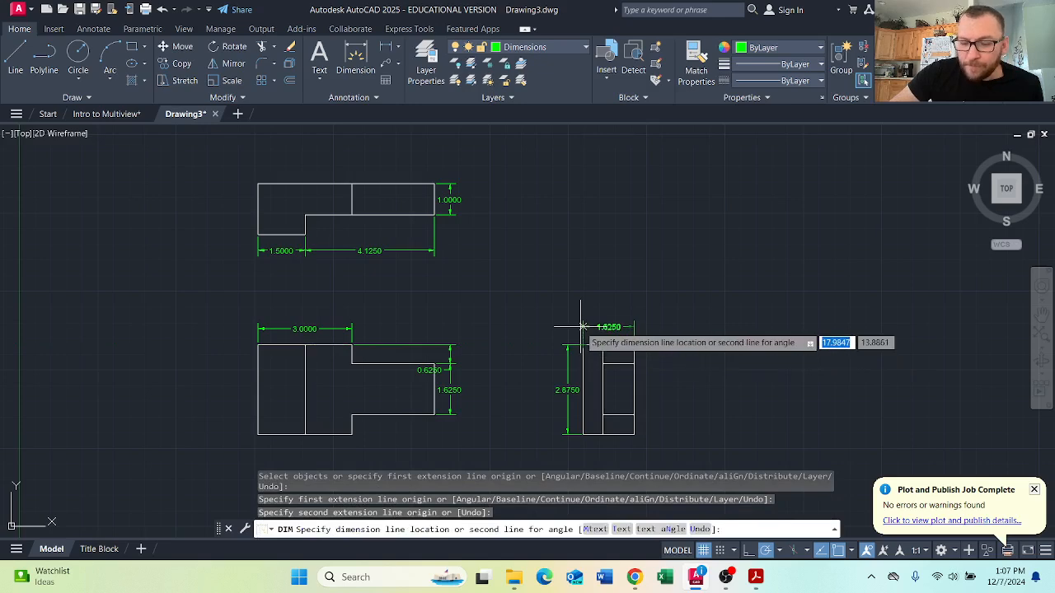
{"action": "type", "text": ".5"}
{"action": "key", "text": "Return"}
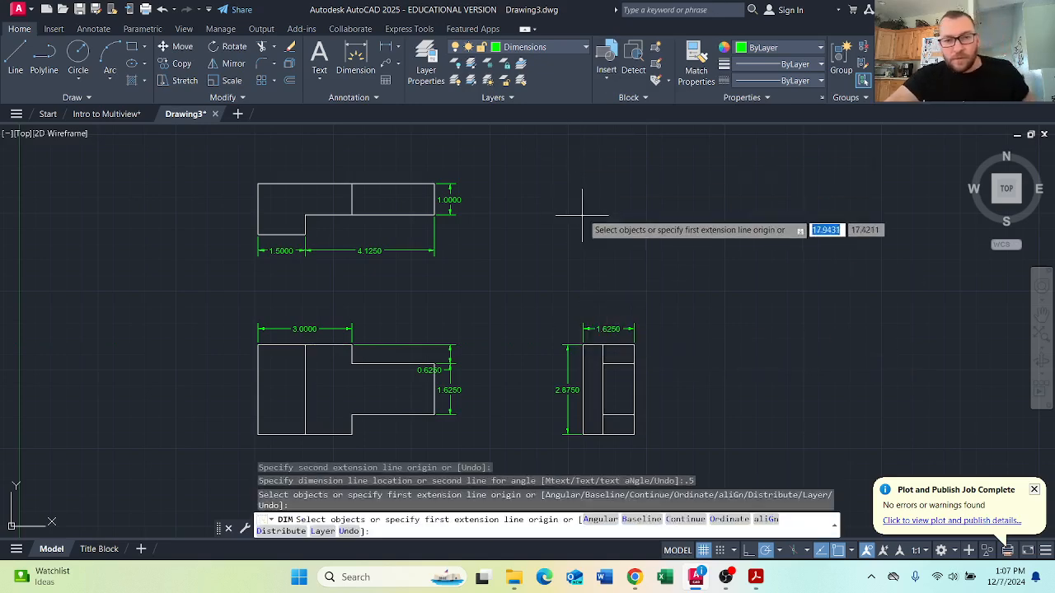
{"action": "key", "text": "Return"}
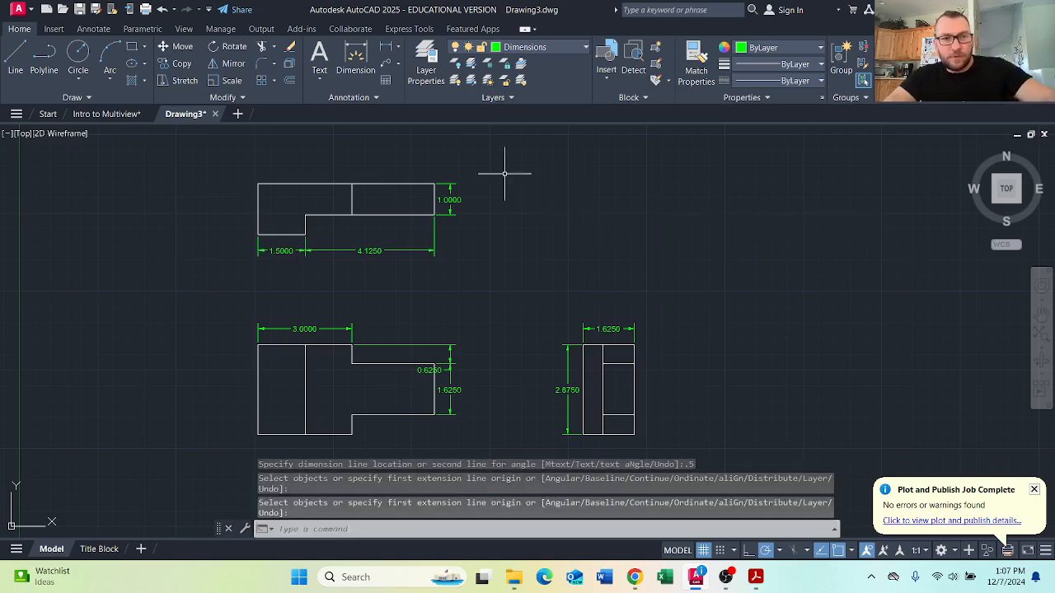
Modify the Standard dimension style's primary units to the Fractional format with a precision of 0 1/8
{"action": "left_click", "coordinate": [375, 99]}
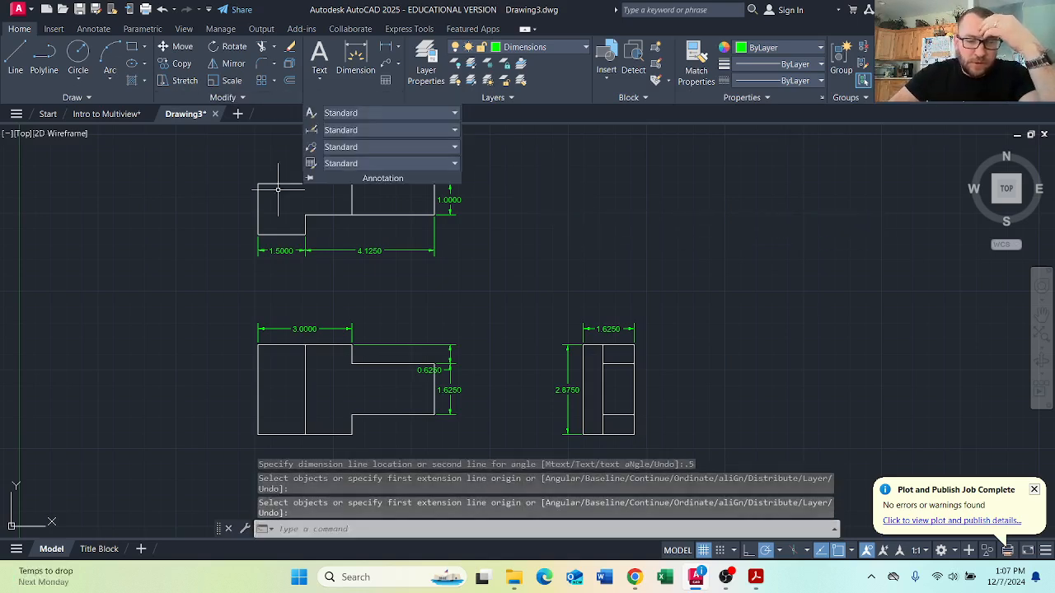
{"action": "left_click", "coordinate": [313, 134]}
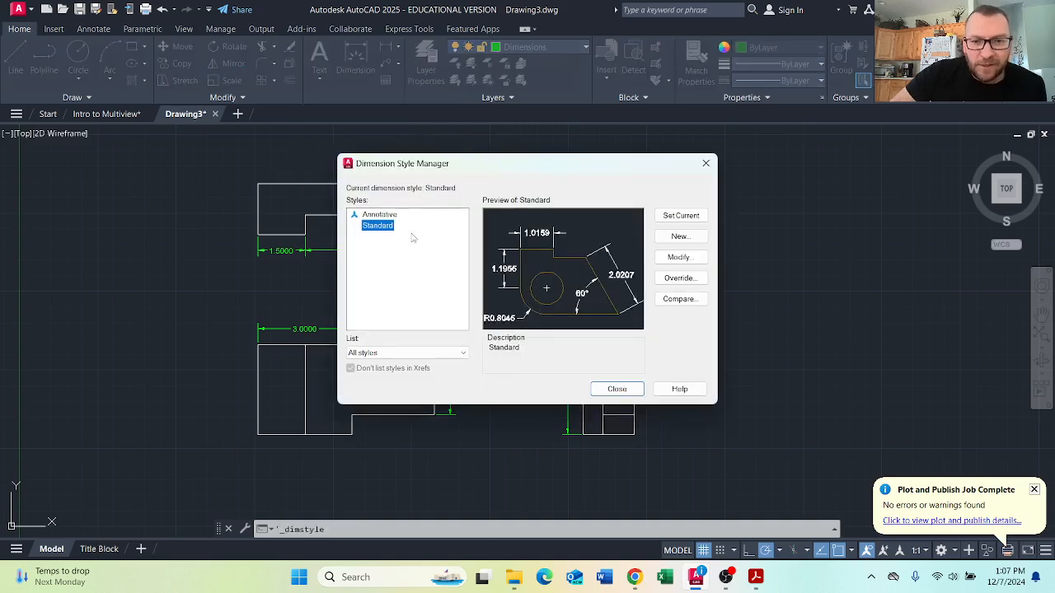
{"action": "left_click", "coordinate": [678, 257]}
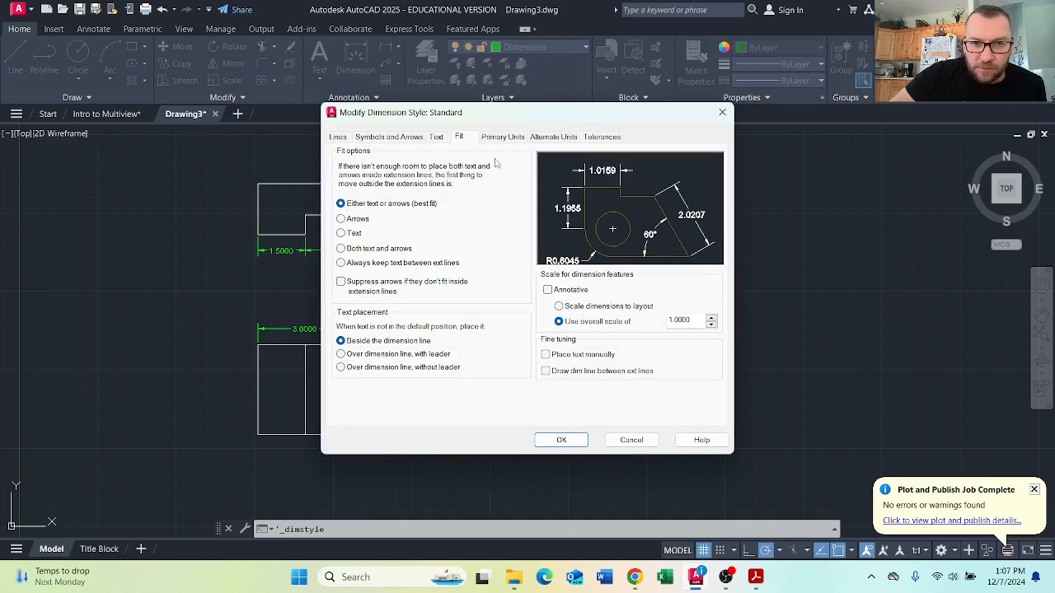
{"action": "left_click", "coordinate": [503, 137]}
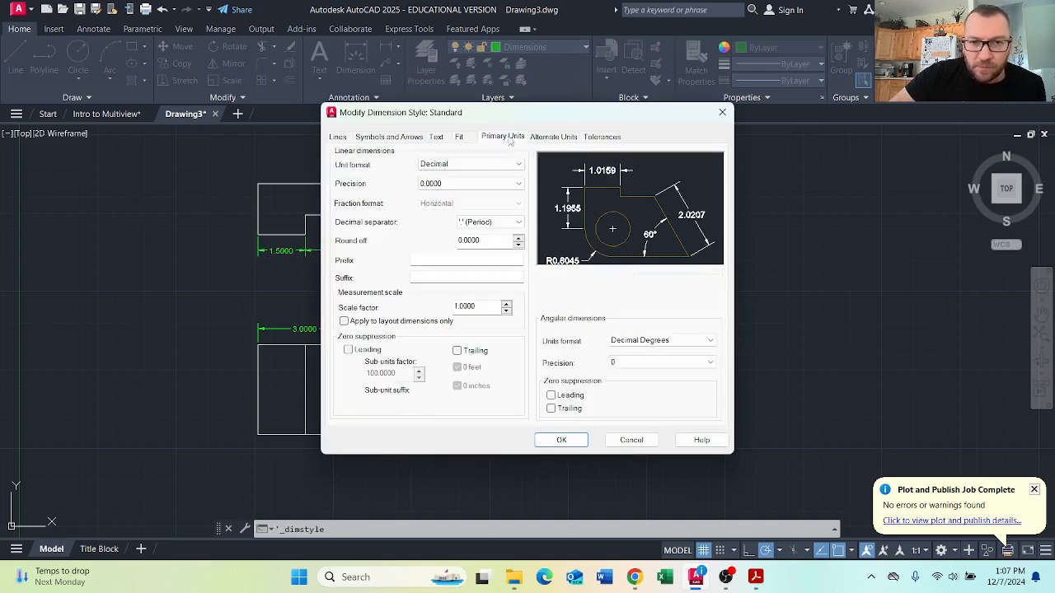
{"action": "left_click", "coordinate": [453, 165]}
{"action": "left_click", "coordinate": [490, 204]}
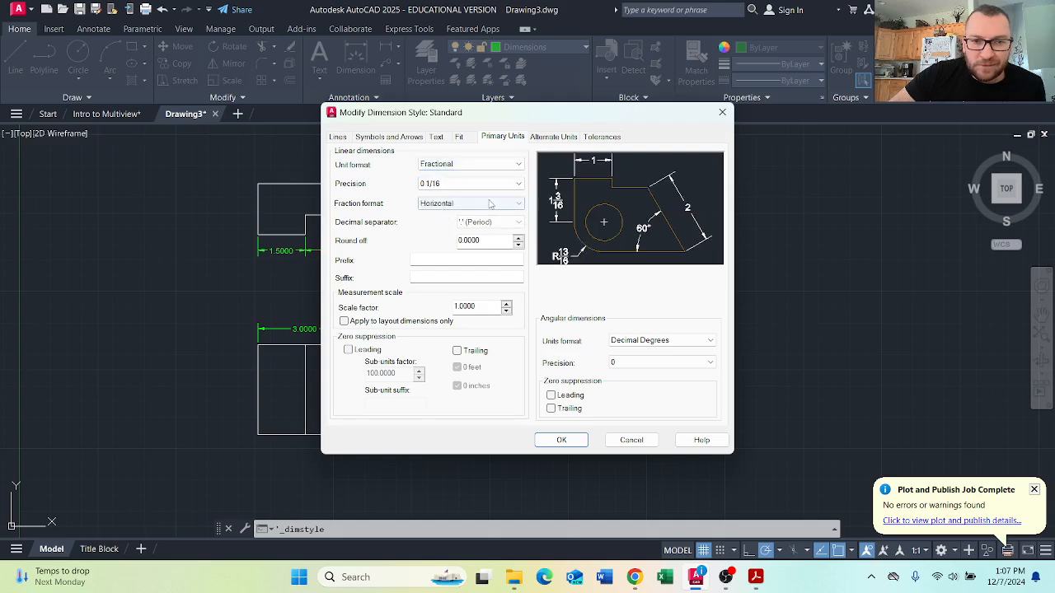
{"action": "left_click", "coordinate": [448, 189]}
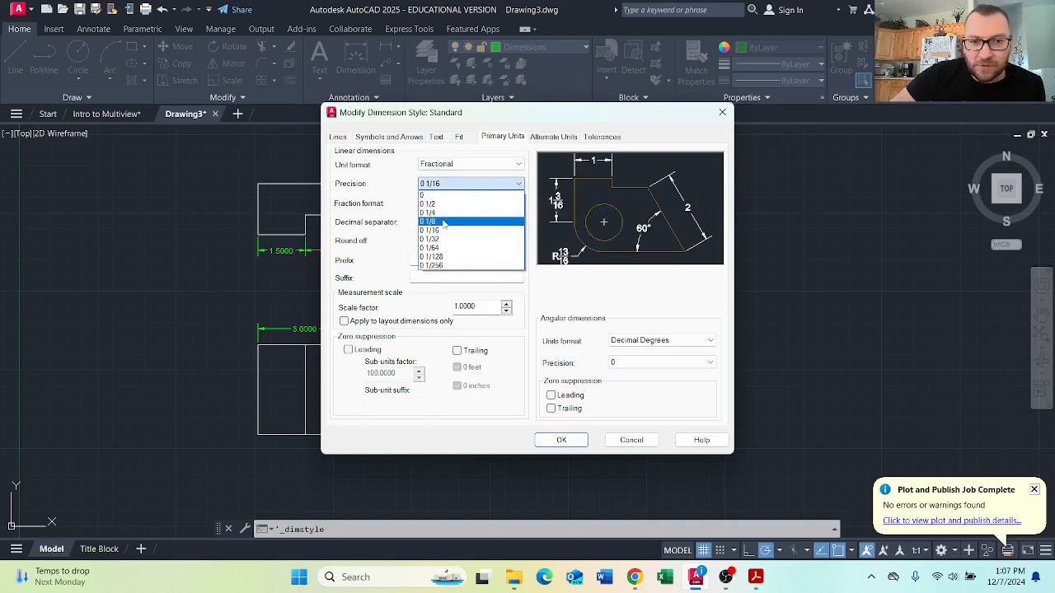
{"action": "left_click", "coordinate": [436, 220]}
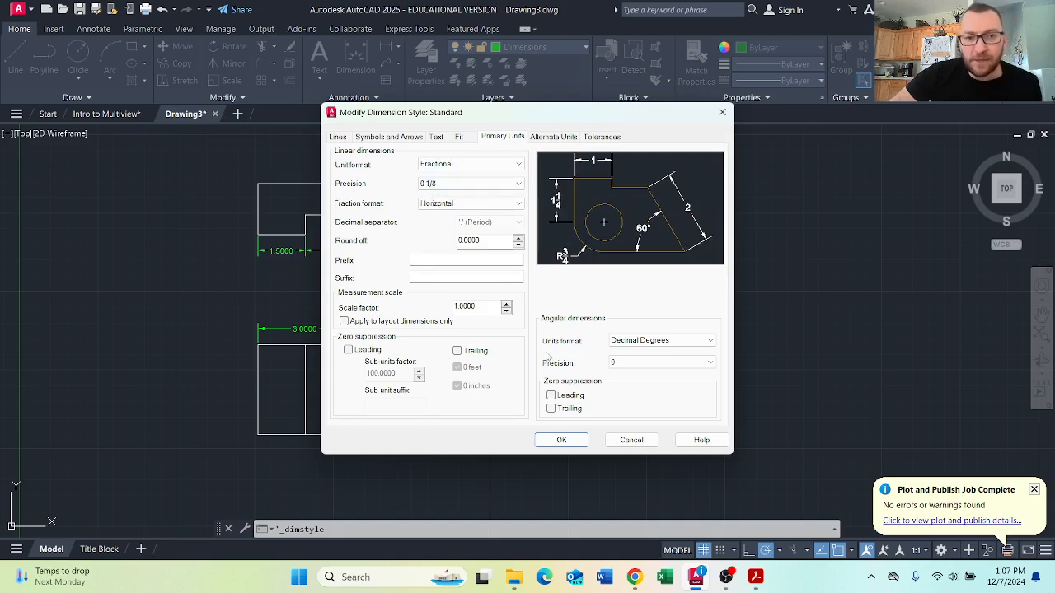
{"action": "left_click", "coordinate": [562, 441]}
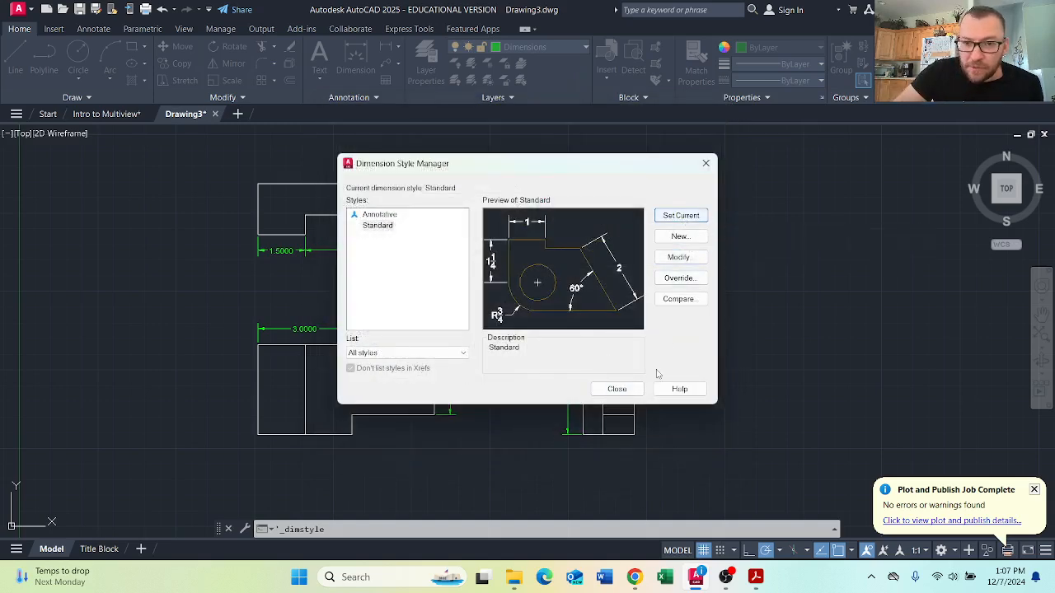
{"action": "left_click", "coordinate": [617, 389]}
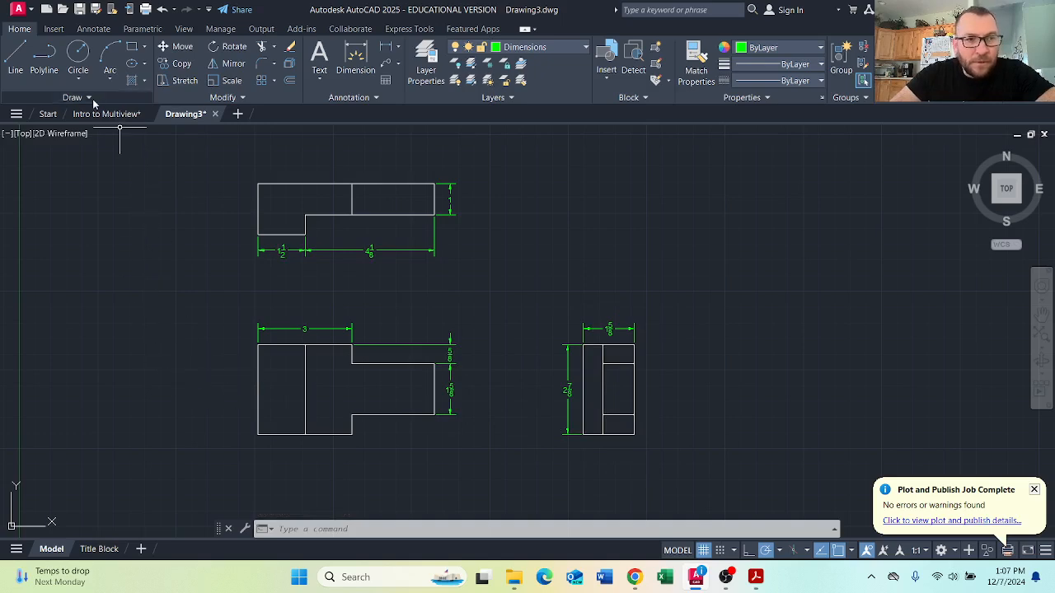
Activate the viewport on the Title Block layout and zoom it to the extents of the three views
{"action": "left_click", "coordinate": [101, 550]}
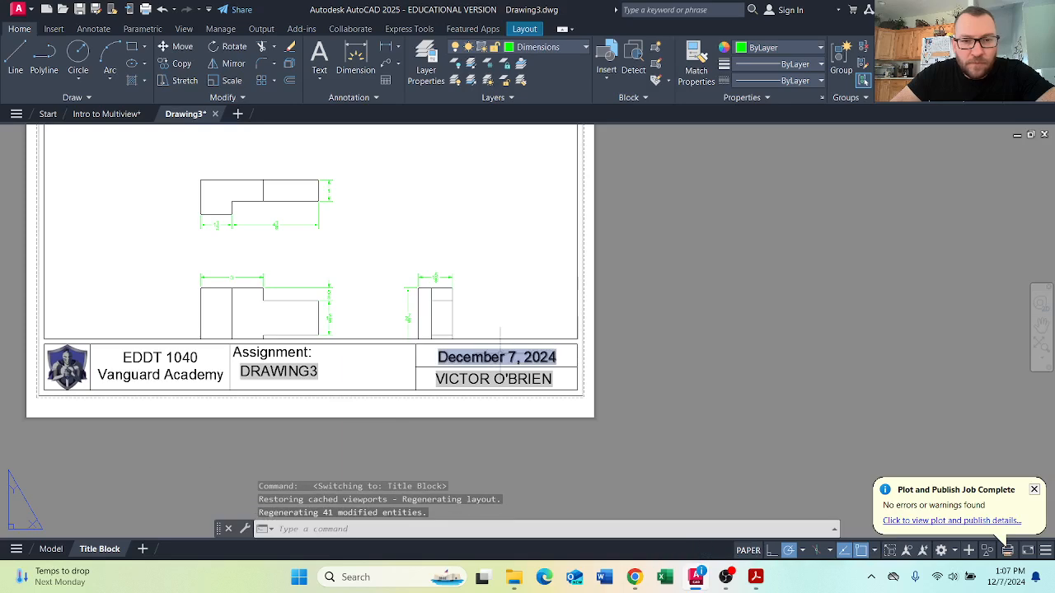
{"action": "middle_click_drag", "start_coordinate": [459, 302], "coordinate": [621, 343]}
{"action": "scroll", "coordinate": [622, 344], "scroll_direction": "down", "scroll_amount": 2}
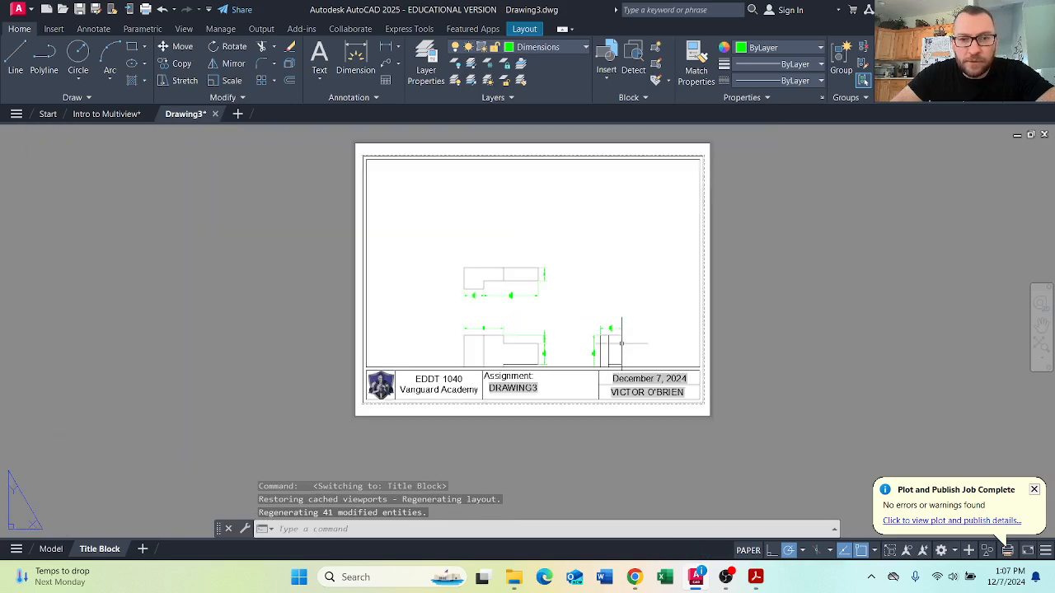
{"action": "left_click", "coordinate": [748, 552]}
{"action": "middle_click", "coordinate": [542, 259]}
{"action": "middle_click", "coordinate": [543, 259]}
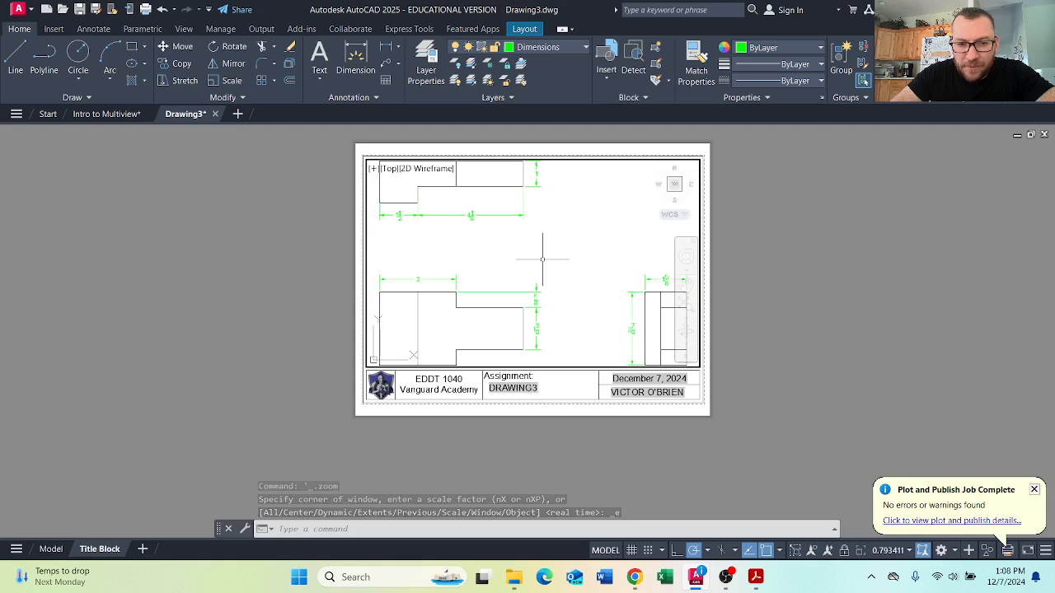
{"action": "scroll", "coordinate": [542, 259], "scroll_direction": "down", "scroll_amount": 2}
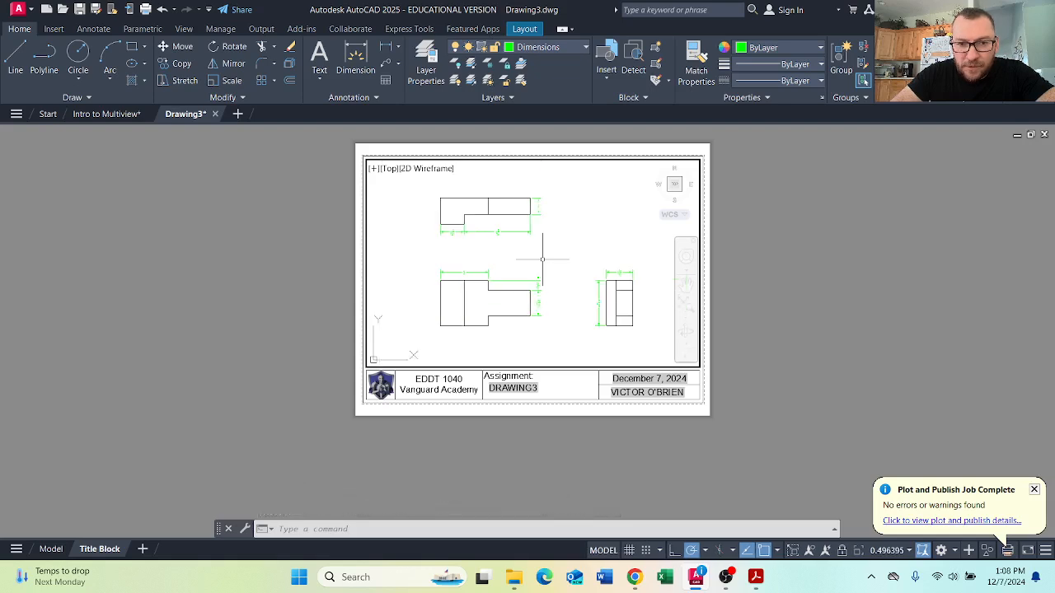
{"action": "scroll", "coordinate": [542, 259], "scroll_direction": "up", "scroll_amount": 3}
{"action": "scroll", "coordinate": [543, 259], "scroll_direction": "down", "scroll_amount": 3}
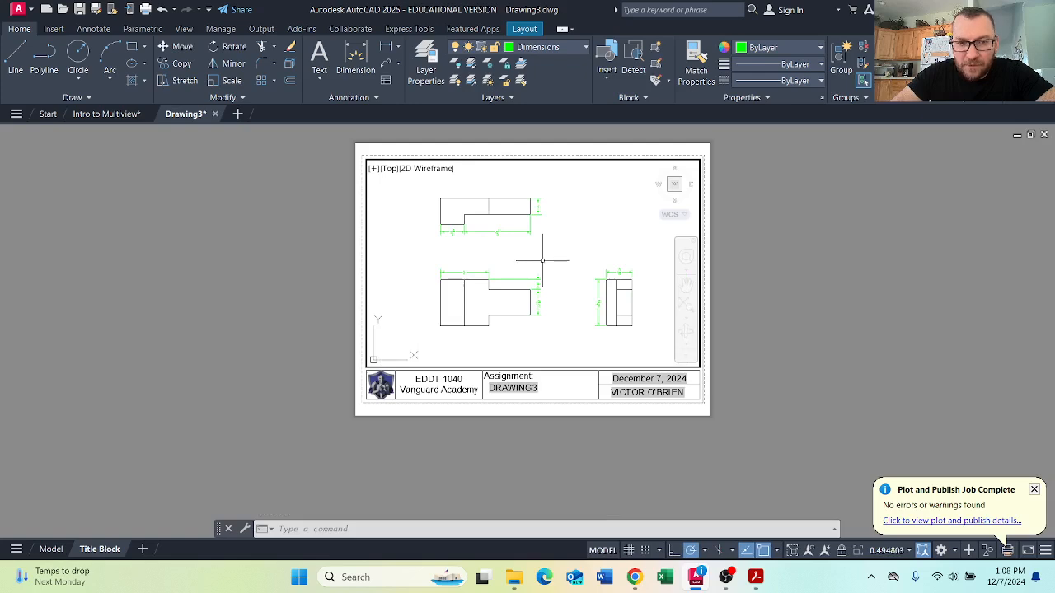
{"action": "scroll", "coordinate": [543, 261], "scroll_direction": "up", "scroll_amount": 2}
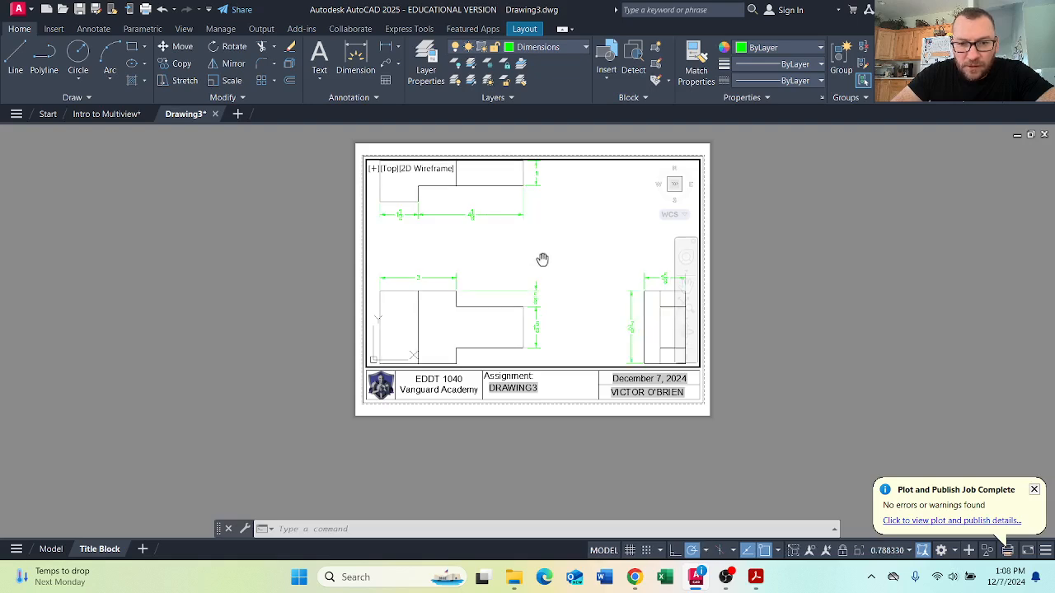
{"action": "middle_click", "coordinate": [542, 260]}
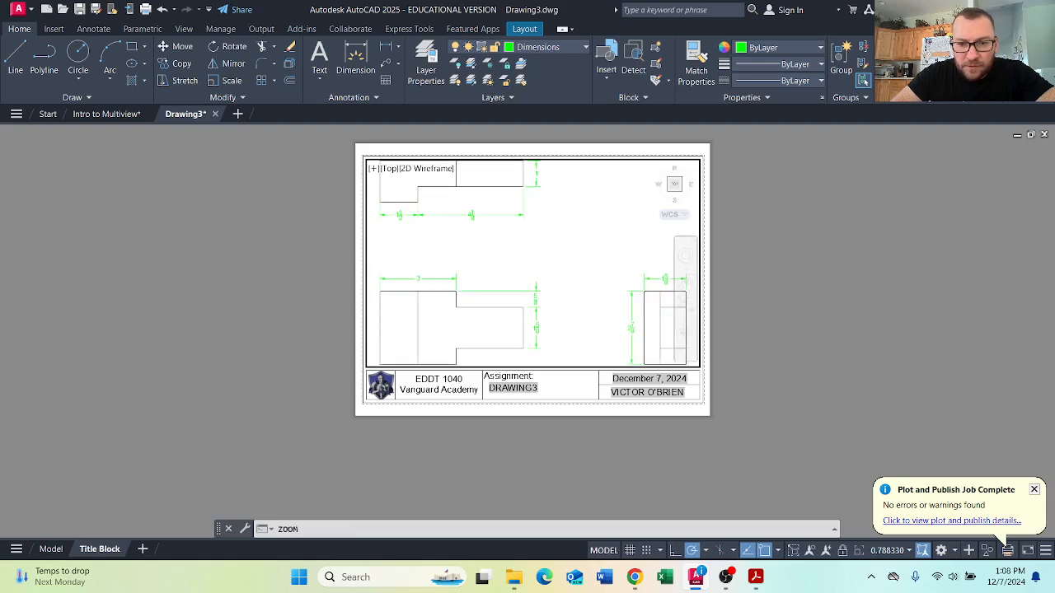
Turn on the display of percentages in the viewport scale list
{"action": "left_click", "coordinate": [909, 551]}
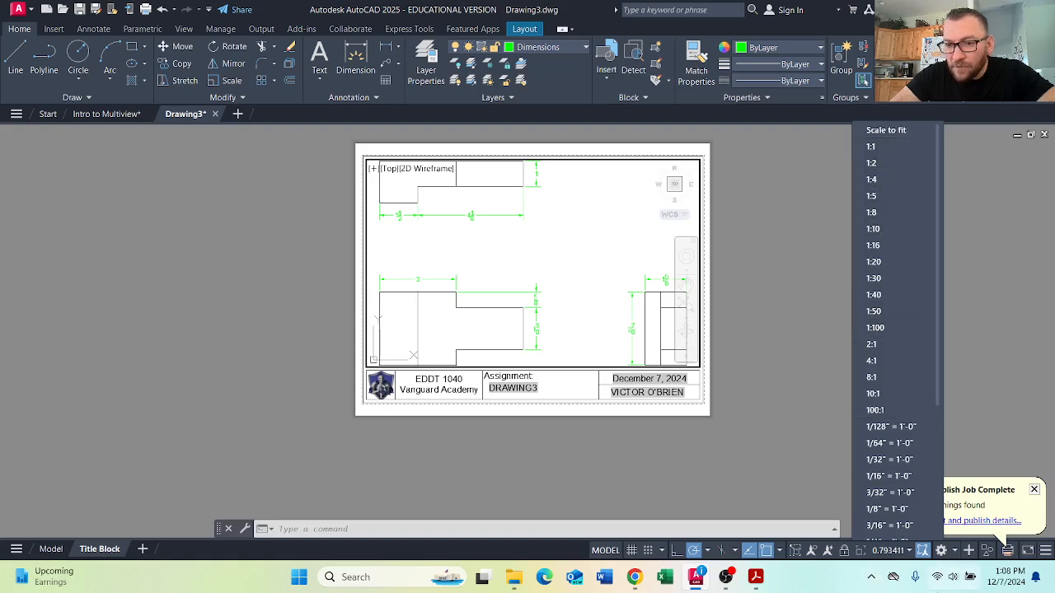
{"action": "scroll", "coordinate": [894, 523], "scroll_direction": "down", "scroll_amount": 3}
{"action": "scroll", "coordinate": [894, 523], "scroll_direction": "down", "scroll_amount": 2}
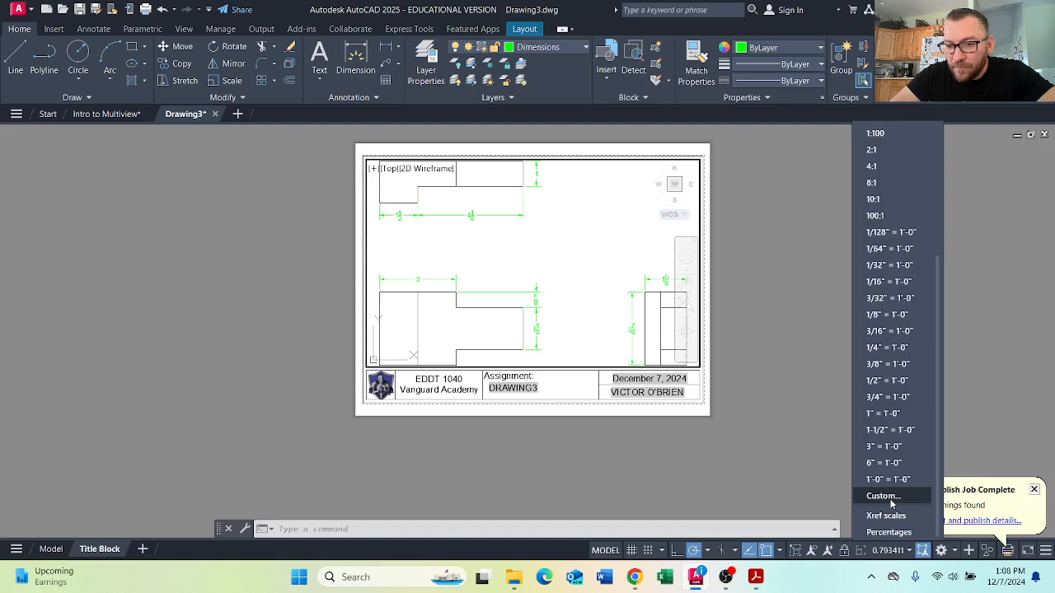
{"action": "left_click", "coordinate": [899, 534]}
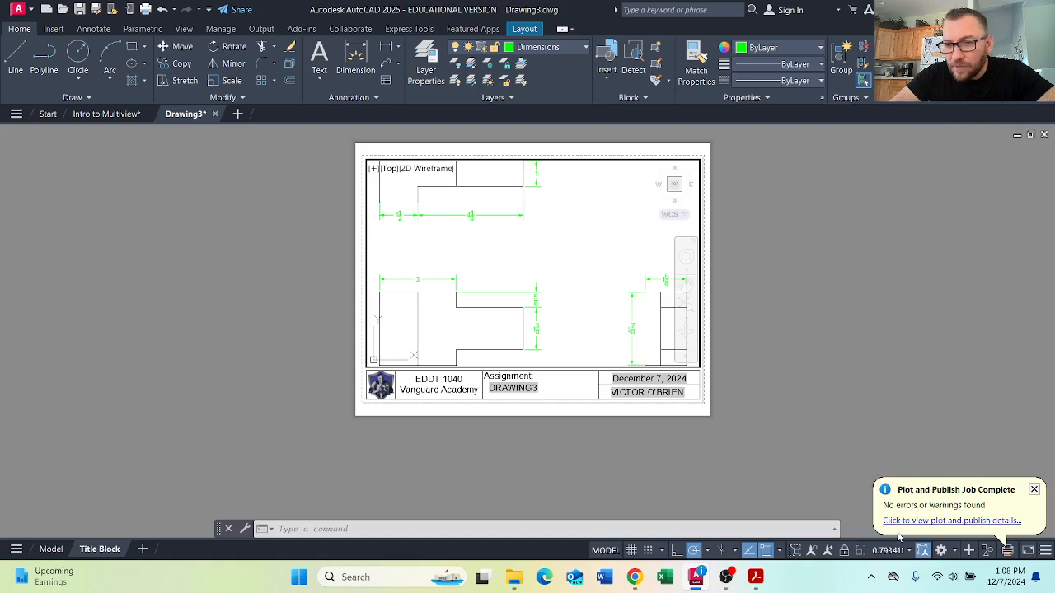
{"action": "left_click", "coordinate": [910, 550]}
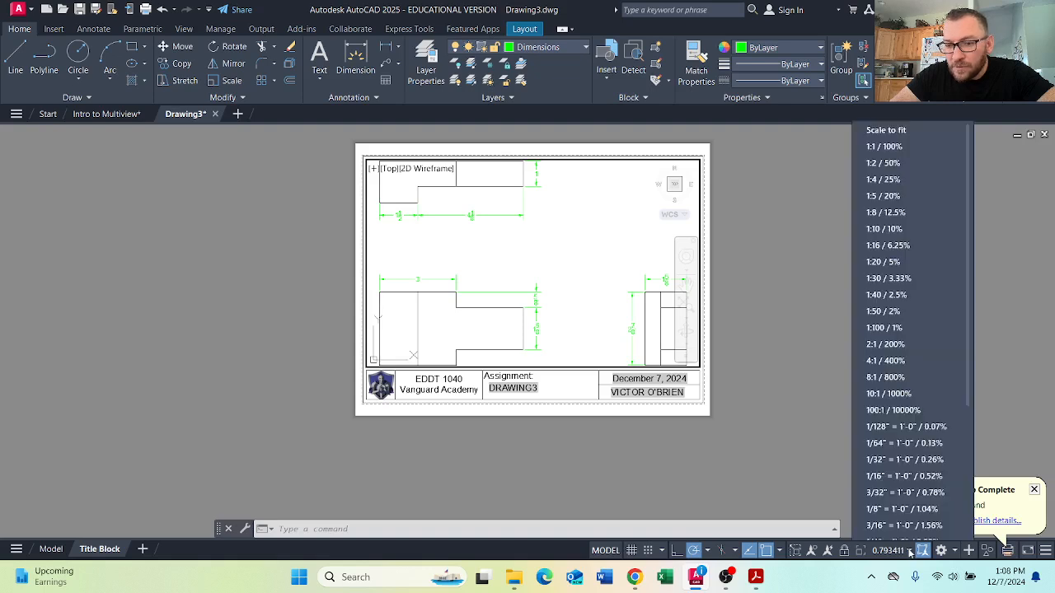
{"action": "scroll", "coordinate": [900, 515], "scroll_direction": "down", "scroll_amount": 2}
{"action": "scroll", "coordinate": [901, 515], "scroll_direction": "down", "scroll_amount": 1}
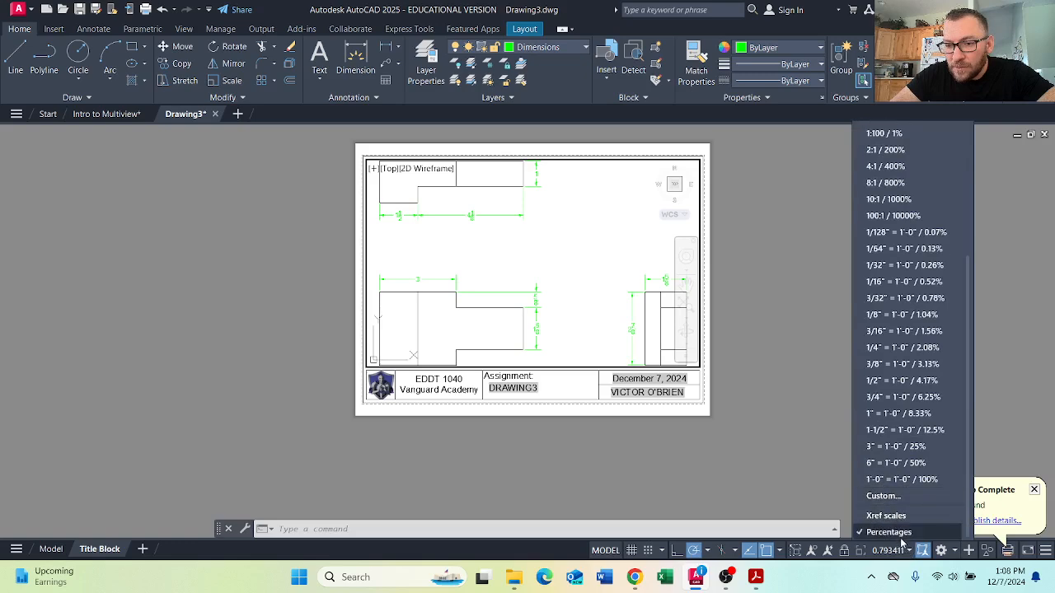
Turn on xref scales in the viewport scale list and dismiss the plot completion notification
{"action": "scroll", "coordinate": [898, 495], "scroll_direction": "up", "scroll_amount": 3}
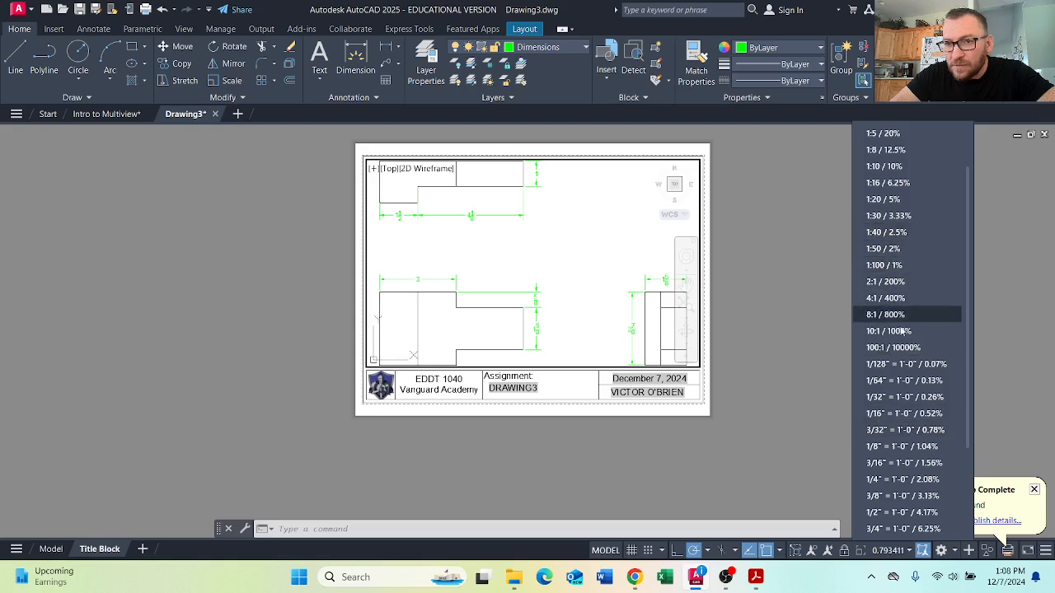
{"action": "scroll", "coordinate": [903, 418], "scroll_direction": "down", "scroll_amount": 2}
{"action": "scroll", "coordinate": [901, 424], "scroll_direction": "down", "scroll_amount": 2}
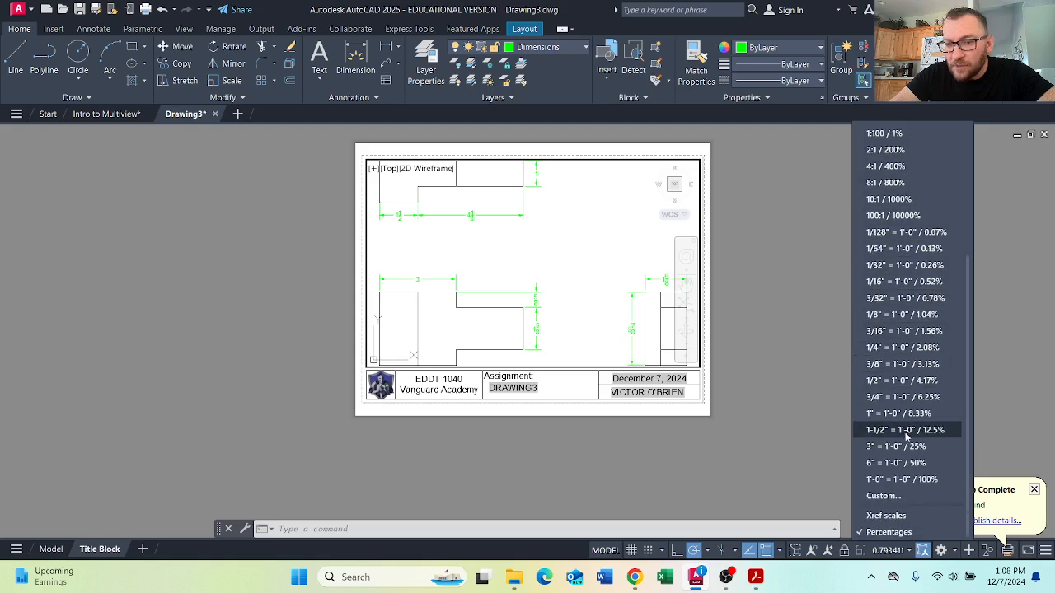
{"action": "left_click", "coordinate": [900, 521]}
{"action": "left_click", "coordinate": [1033, 491]}
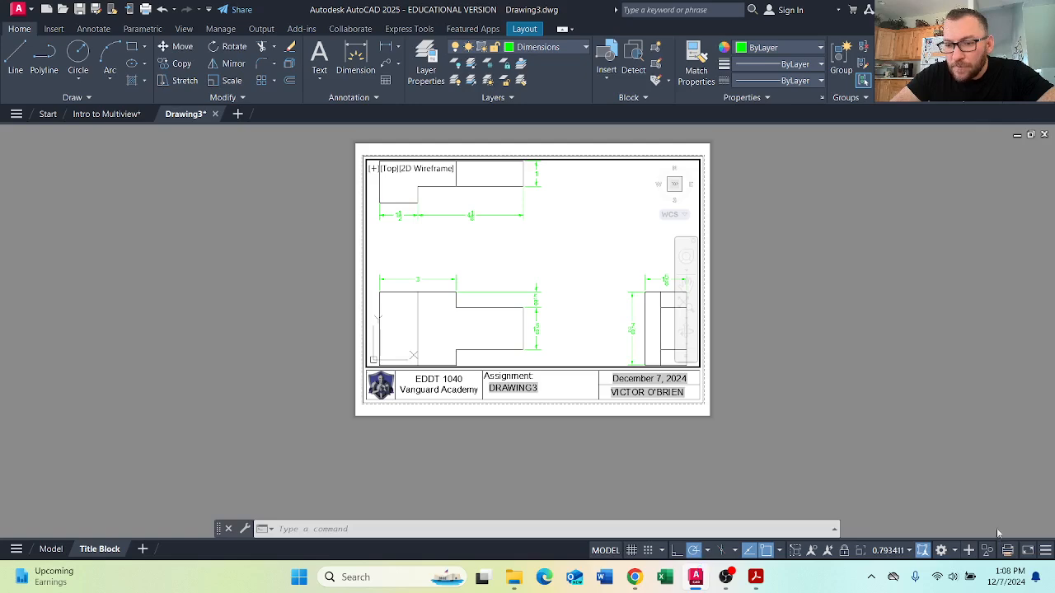
Add a custom scale named 75% with 1 paper unit equal to 0.75 drawing units, and apply it to the viewport
{"action": "left_click", "coordinate": [890, 553]}
{"action": "scroll", "coordinate": [903, 503], "scroll_direction": "down", "scroll_amount": 3}
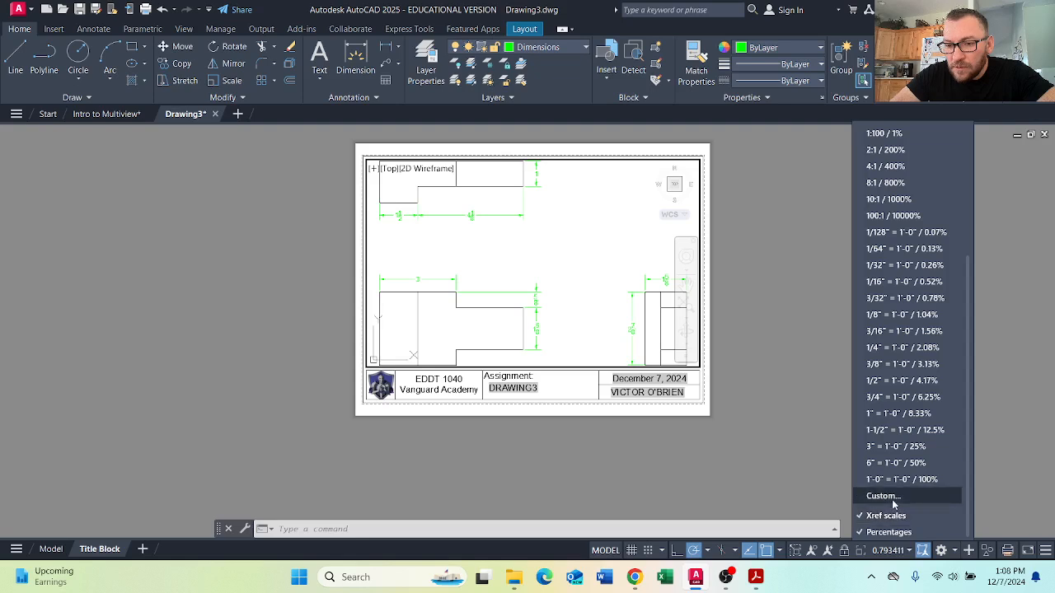
{"action": "left_click", "coordinate": [882, 496]}
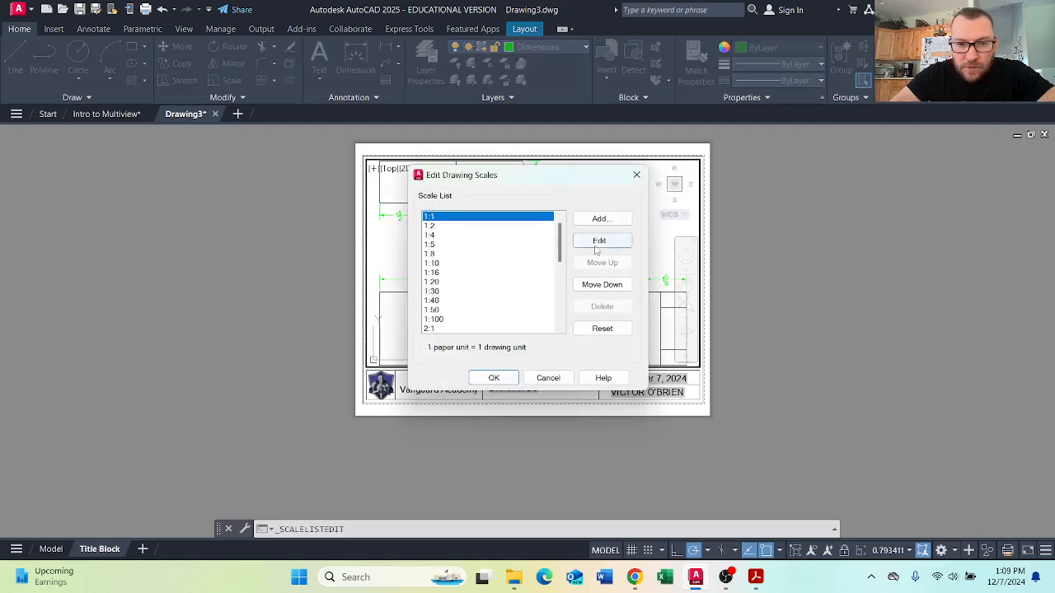
{"action": "left_click", "coordinate": [601, 219]}
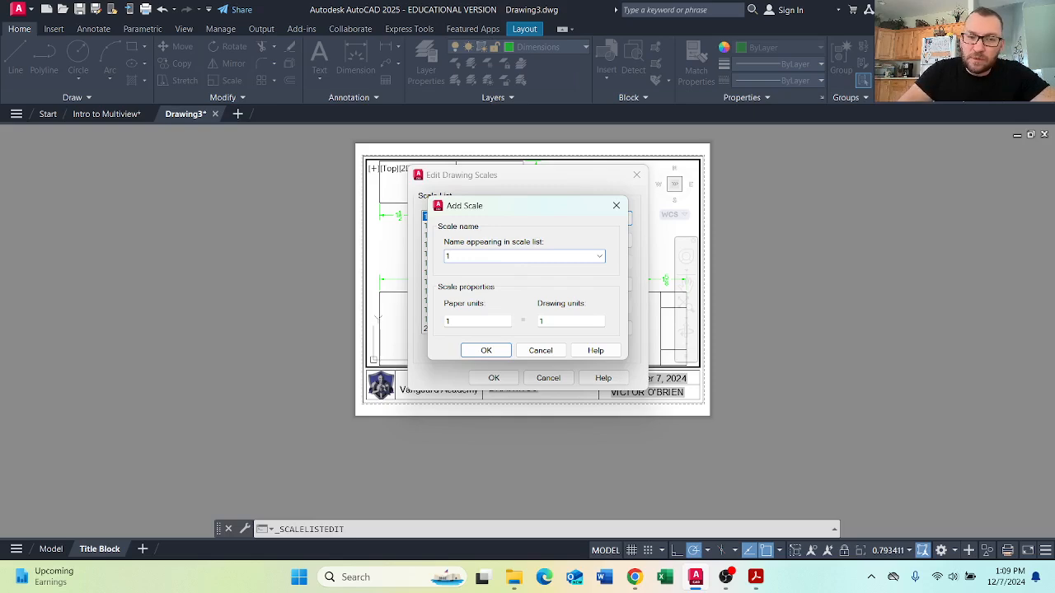
{"action": "key", "text": "BackSpace"}
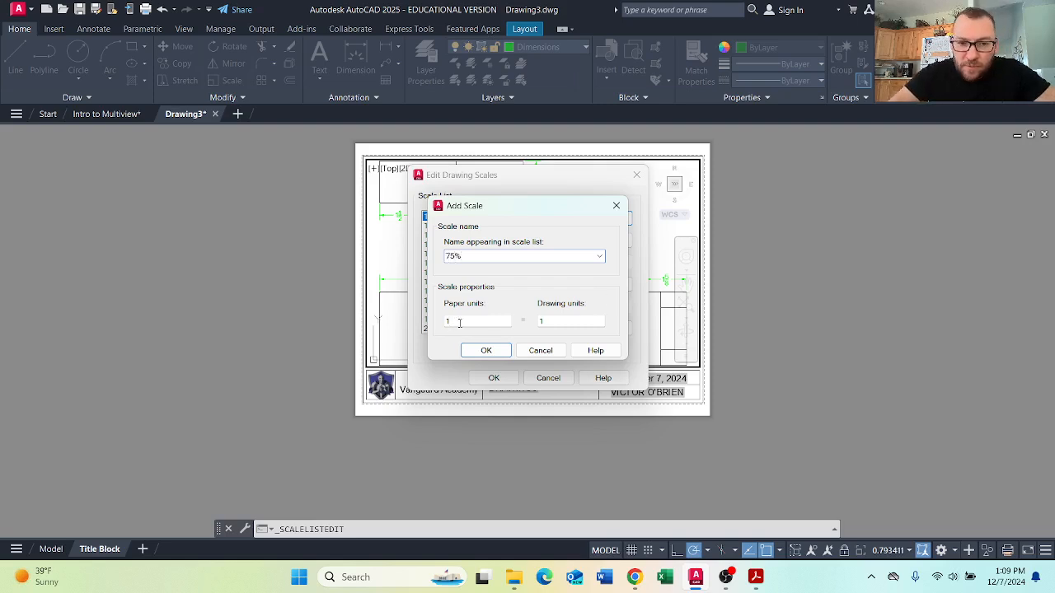
{"action": "double_click", "coordinate": [563, 323]}
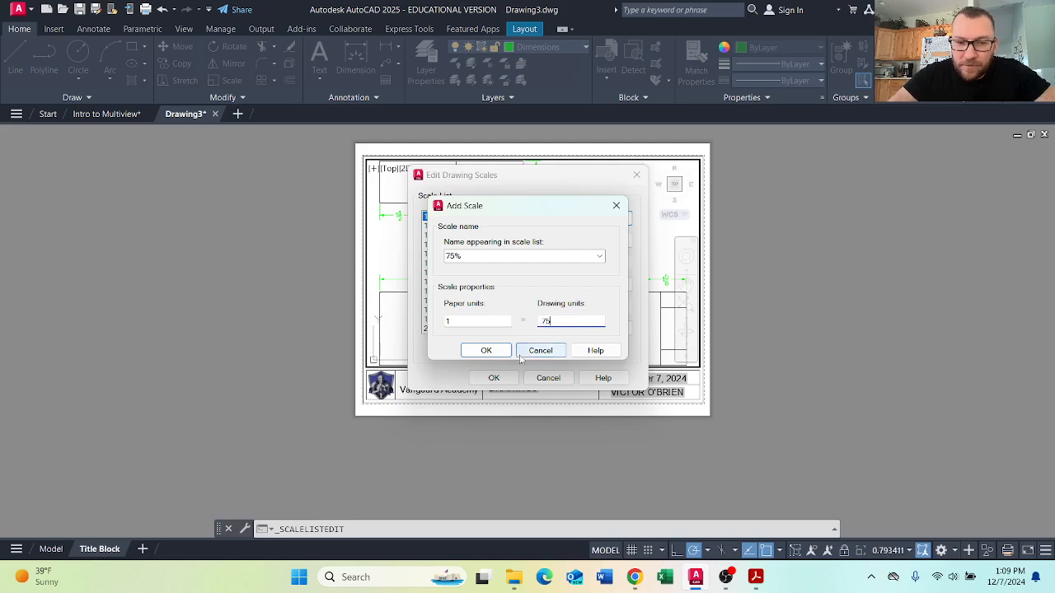
{"action": "left_click", "coordinate": [508, 352]}
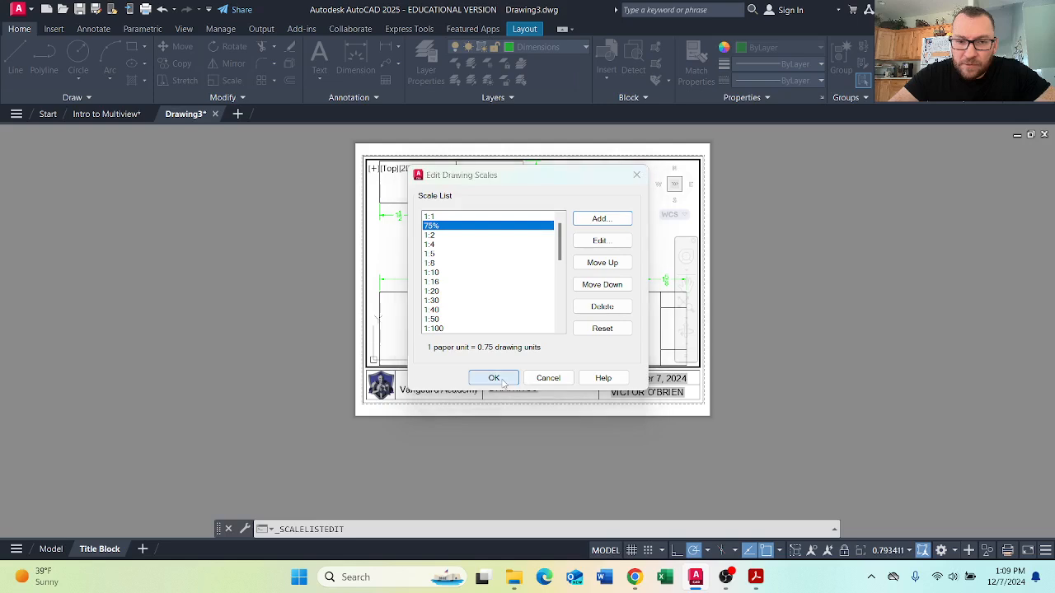
{"action": "left_click", "coordinate": [497, 378]}
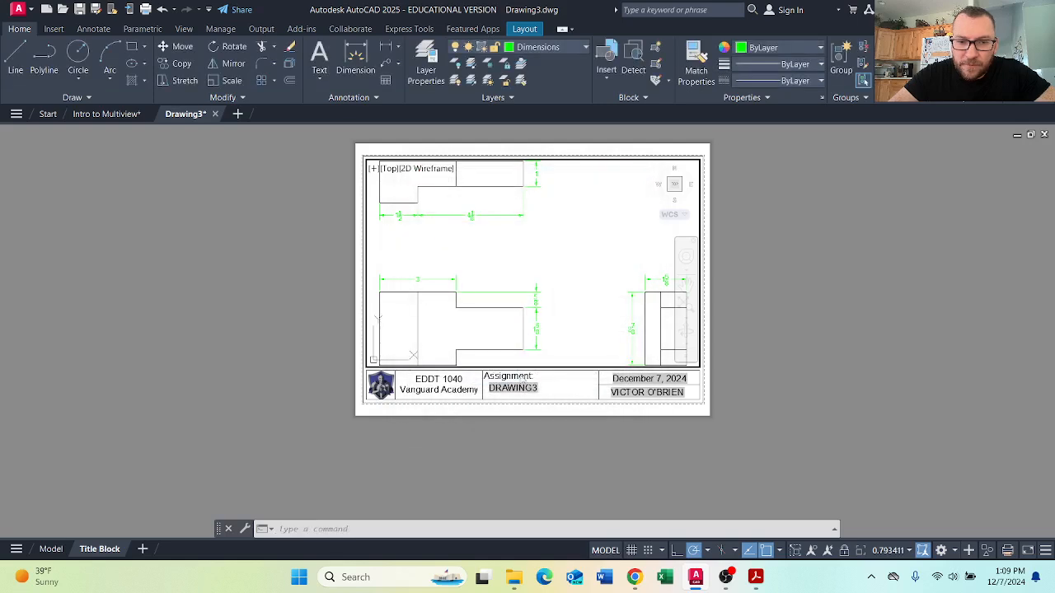
{"action": "left_click", "coordinate": [889, 550]}
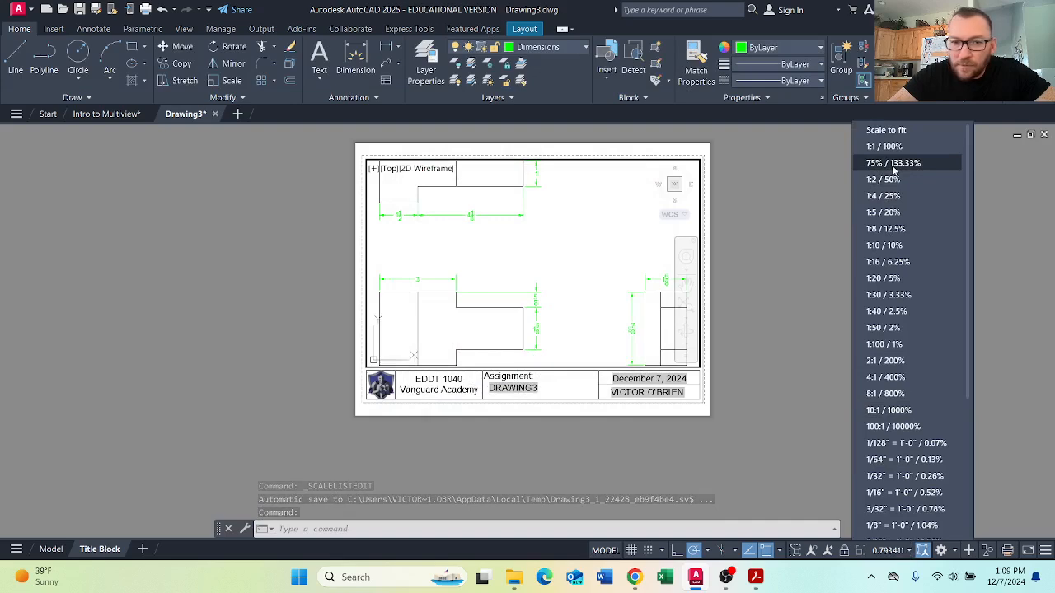
{"action": "left_click", "coordinate": [893, 164]}
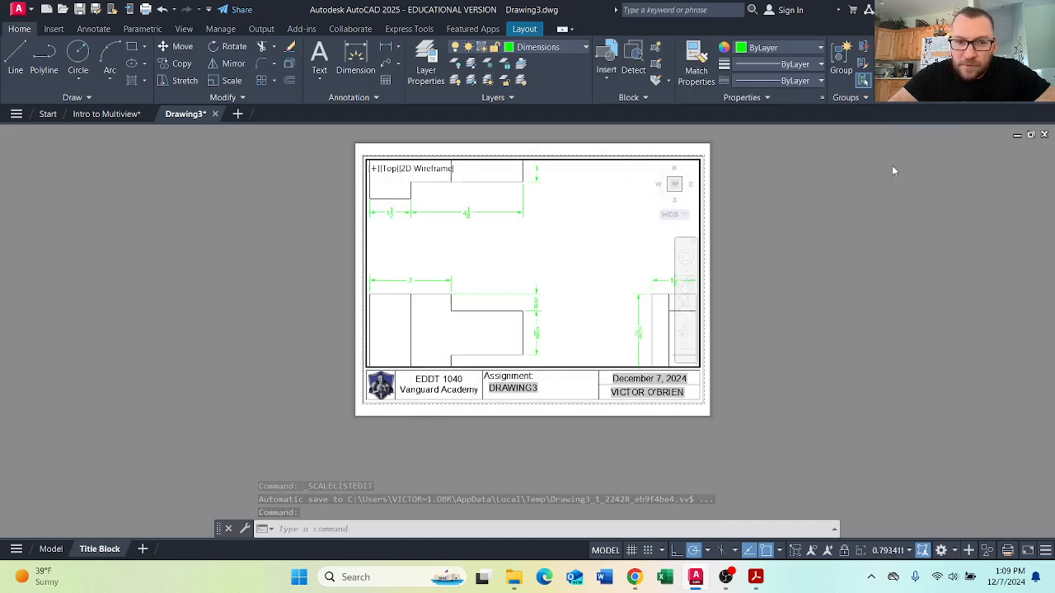
Rename the custom 75% scale in the drawing scale list to 133%
{"action": "left_click", "coordinate": [911, 552]}
{"action": "scroll", "coordinate": [890, 395], "scroll_direction": "down", "scroll_amount": 3}
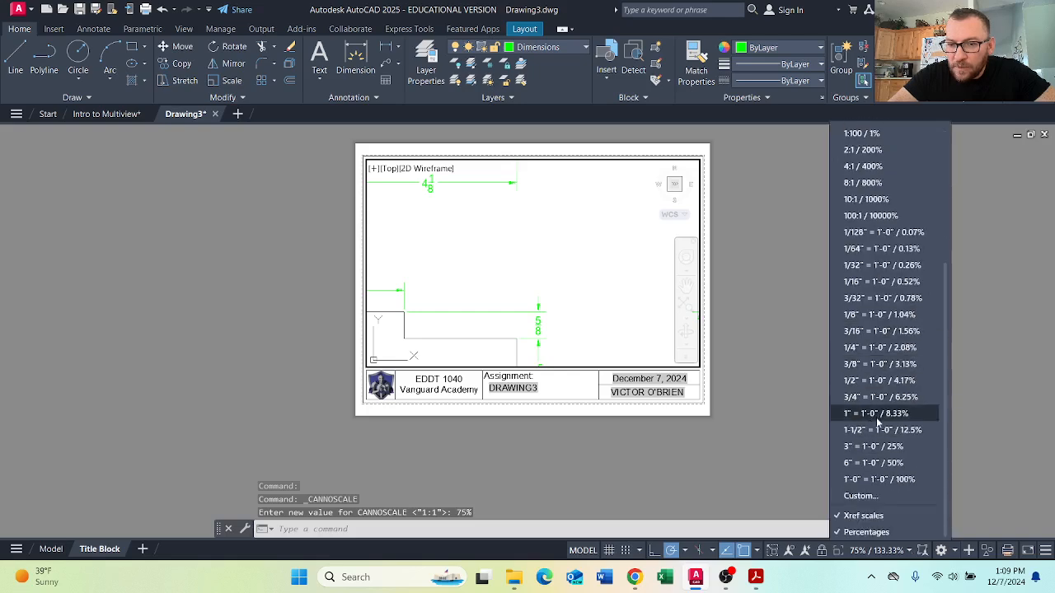
{"action": "left_click", "coordinate": [861, 496]}
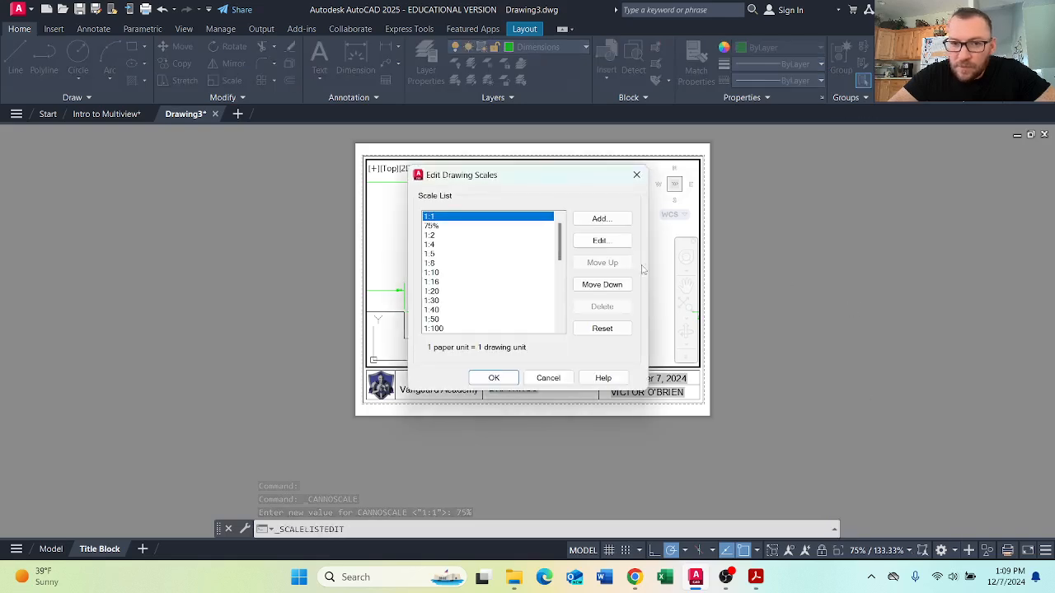
{"action": "left_click", "coordinate": [433, 226]}
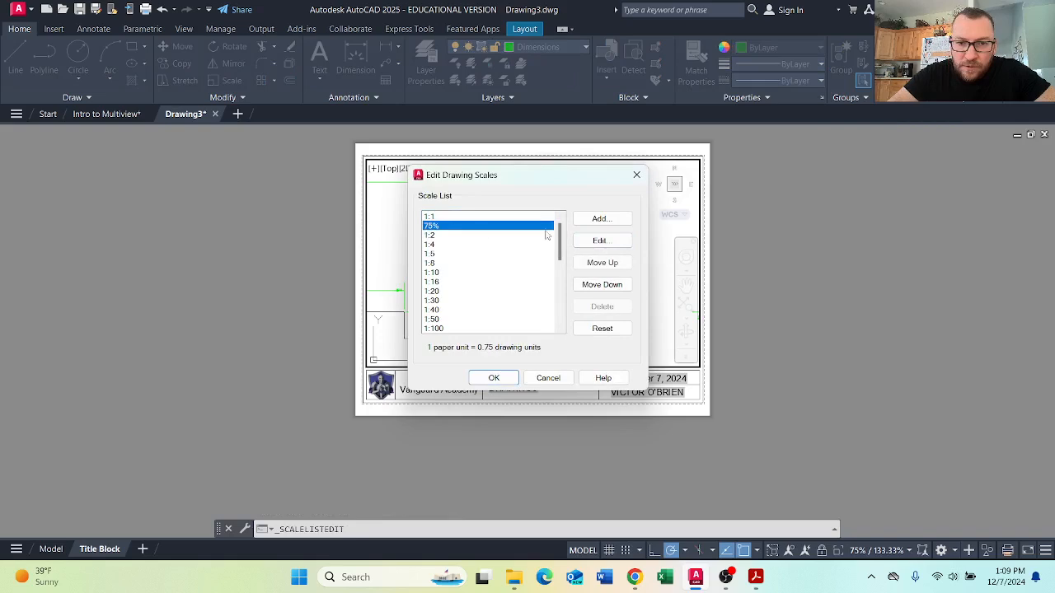
{"action": "left_click", "coordinate": [599, 240]}
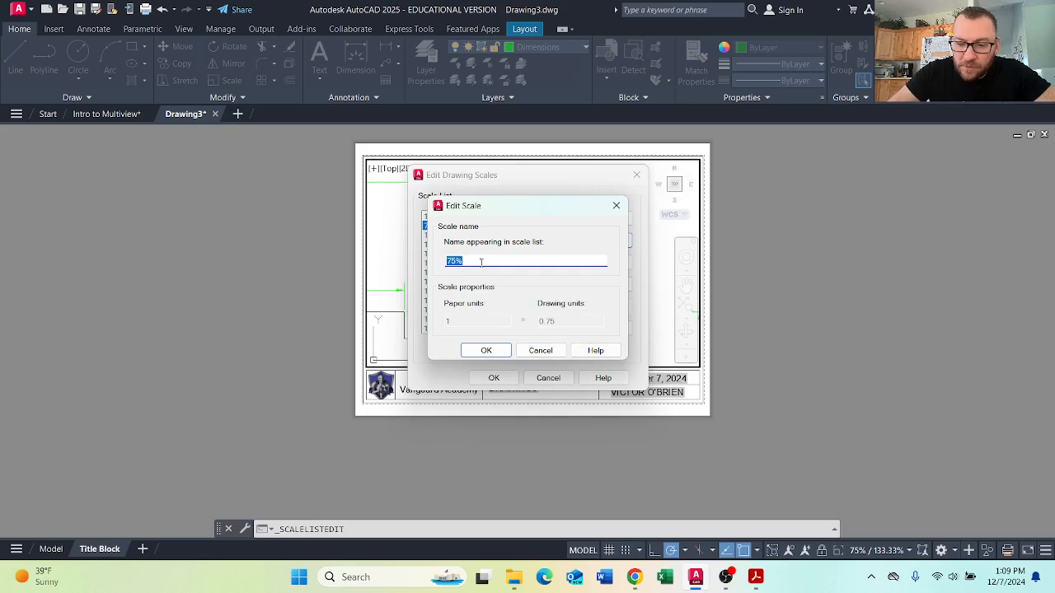
{"action": "type", "text": "133"}
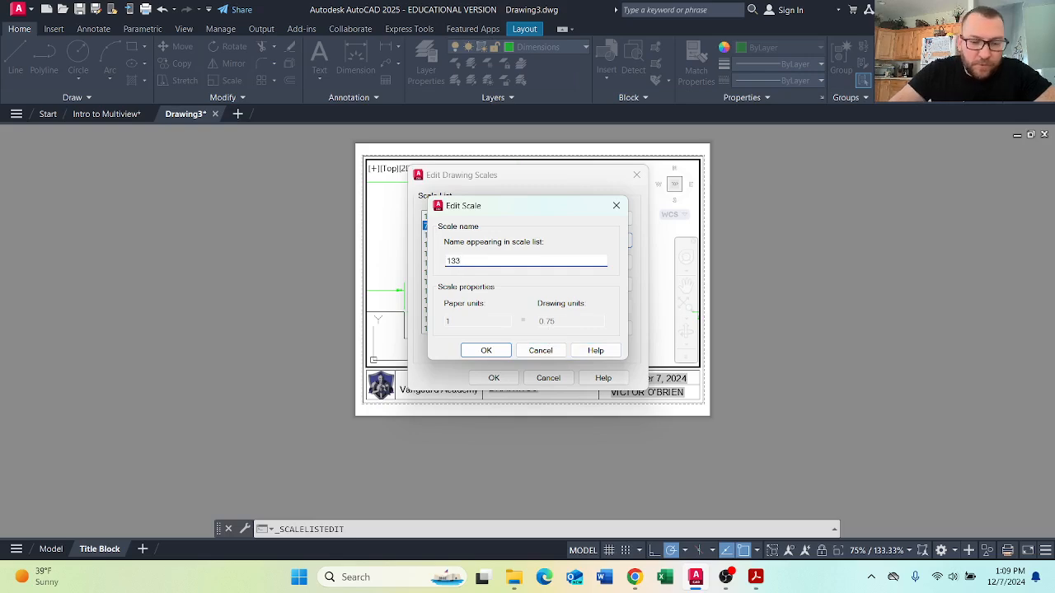
{"action": "type", "text": "%"}
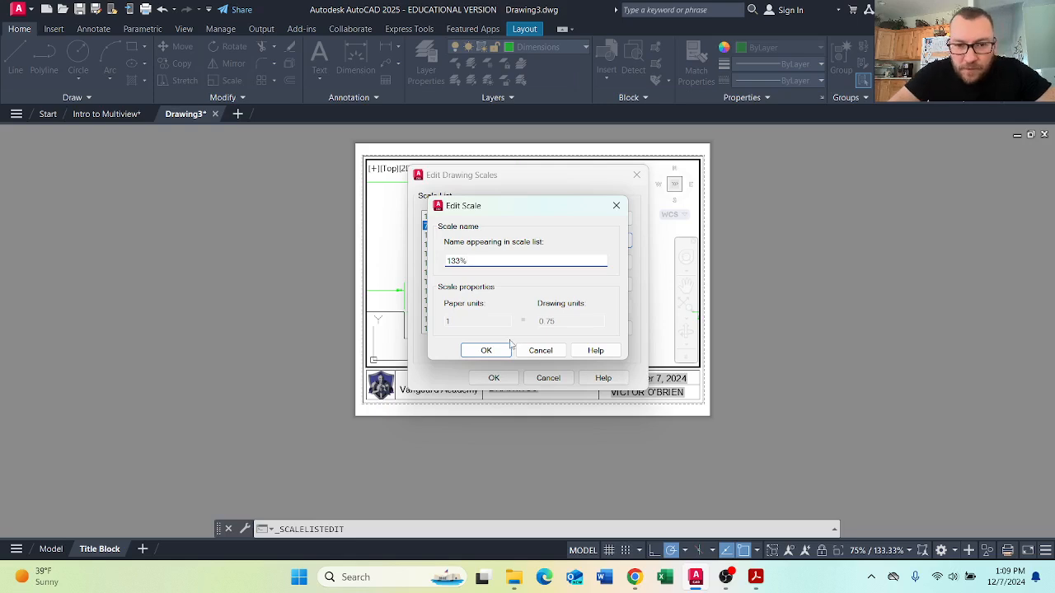
{"action": "left_click", "coordinate": [487, 350]}
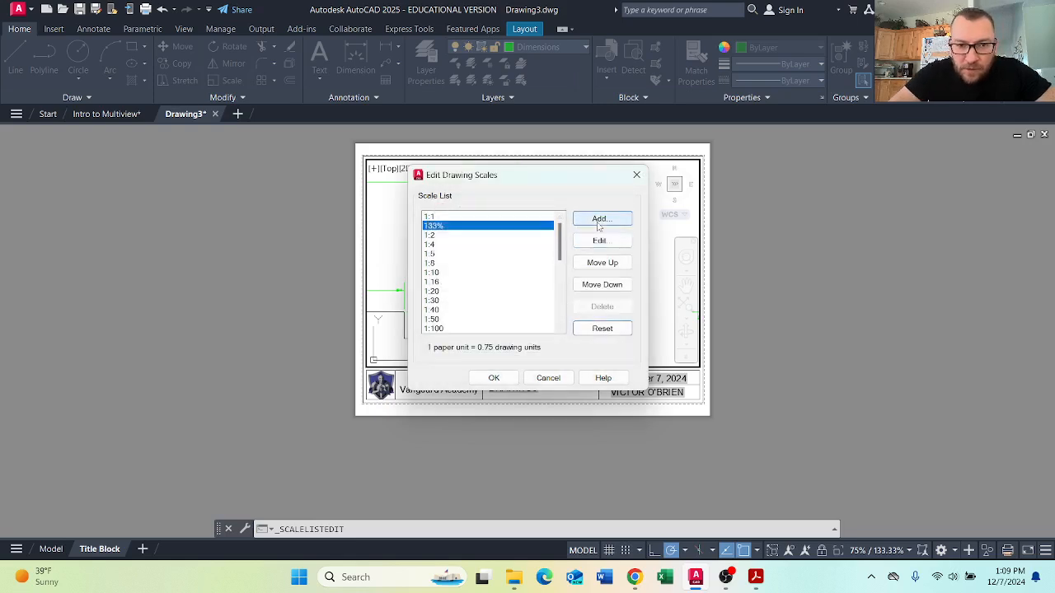
Add a custom drawing scale named 75% with 0.75 paper units equal to 1 drawing unit
{"action": "left_click", "coordinate": [599, 221]}
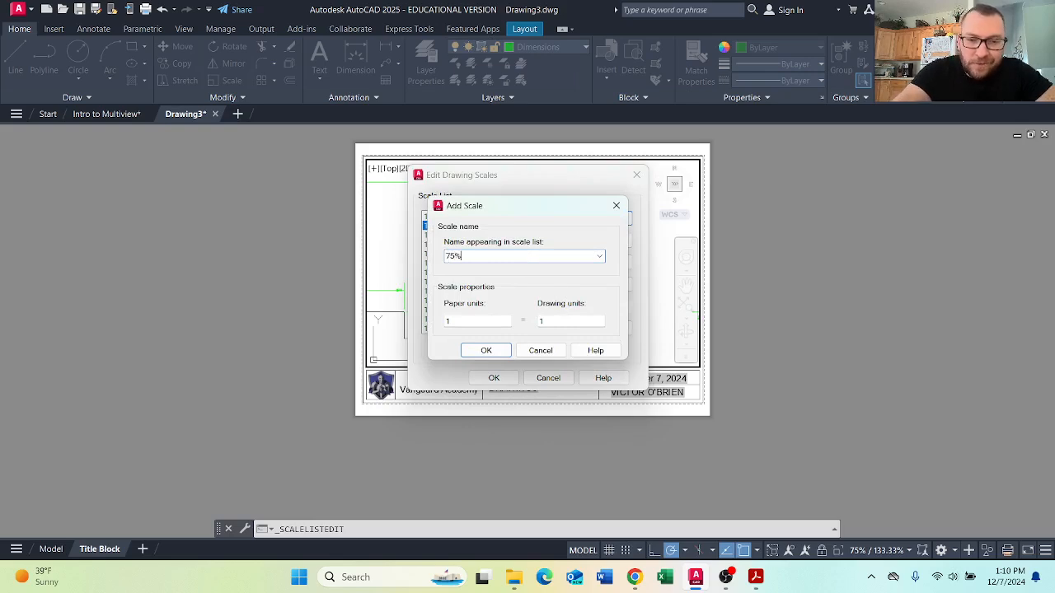
{"action": "type", "text": "75%"}
{"action": "key", "text": "Tab"}
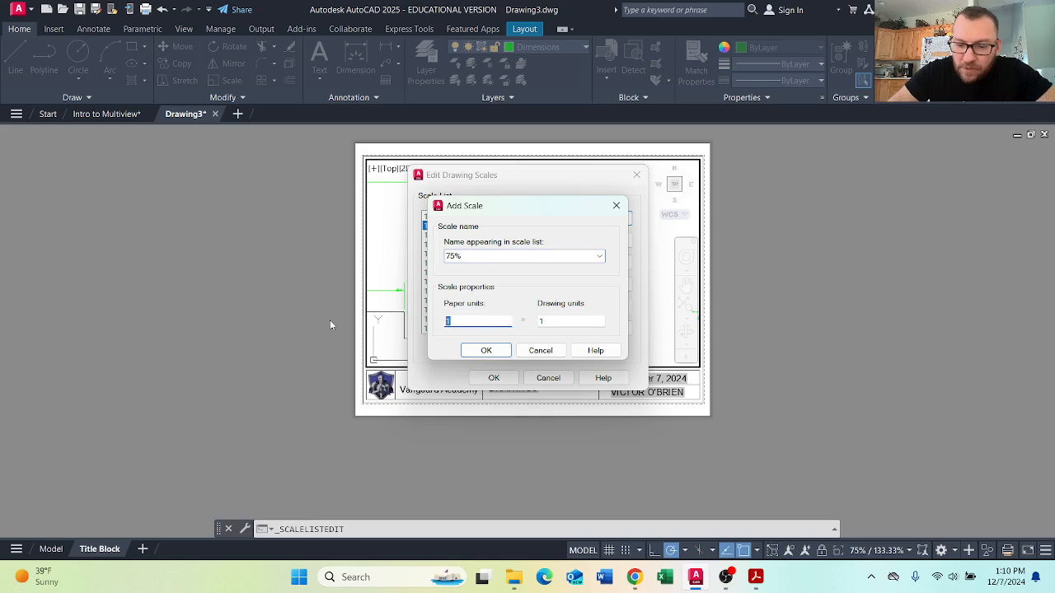
{"action": "type", "text": "75"}
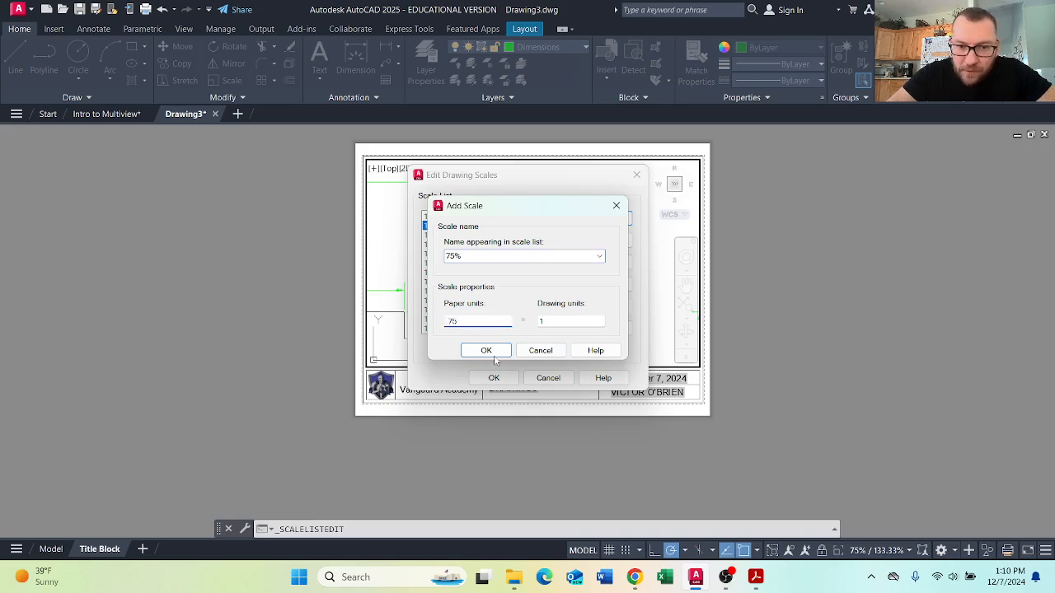
{"action": "left_click", "coordinate": [487, 352]}
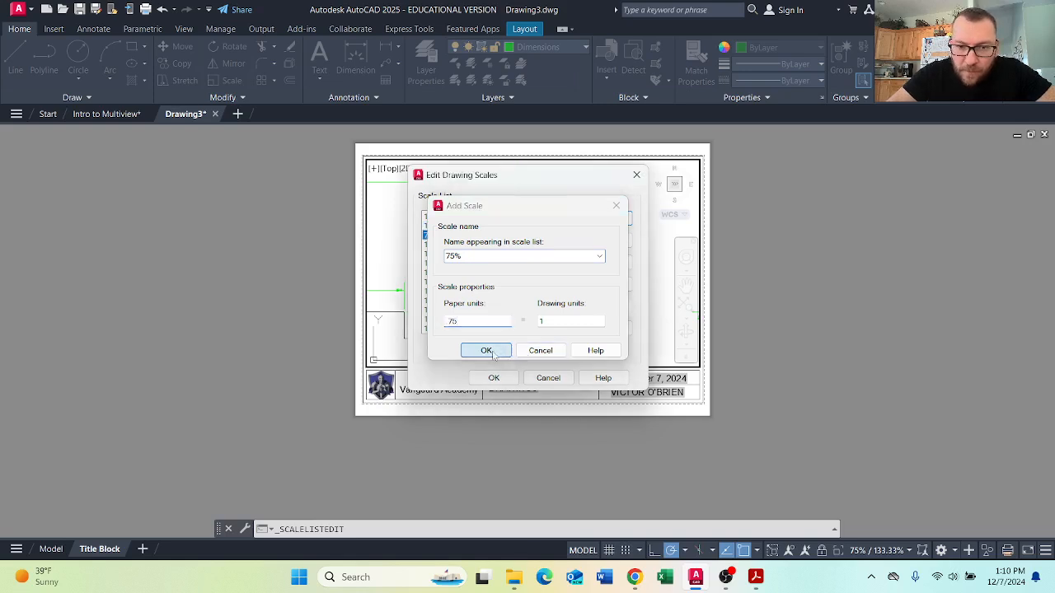
Close the drawing scale list and apply the custom 75% scale to the Title Block viewport
{"action": "left_click", "coordinate": [493, 377]}
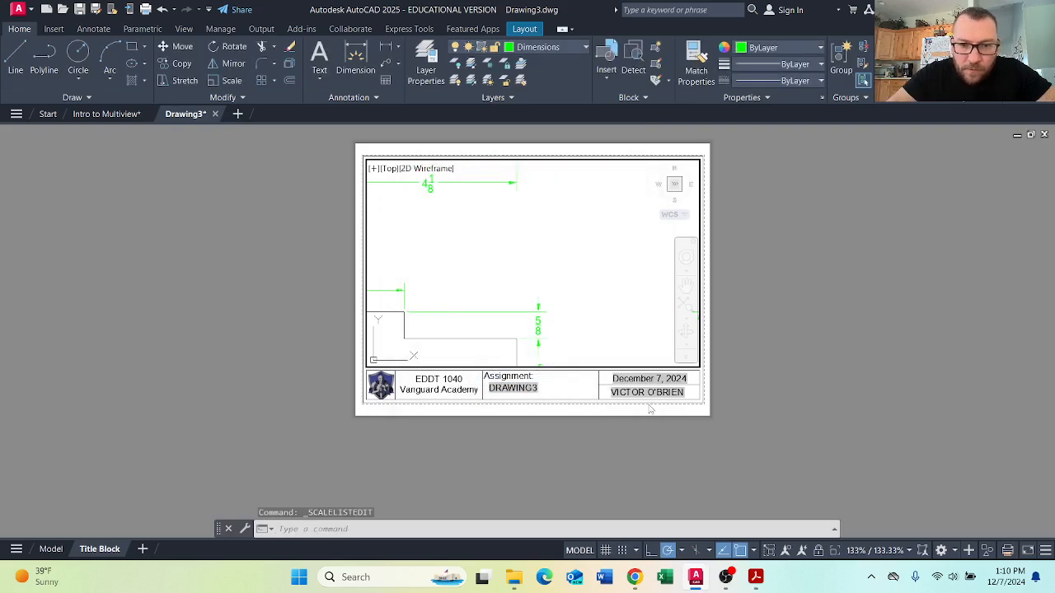
{"action": "left_click", "coordinate": [910, 551]}
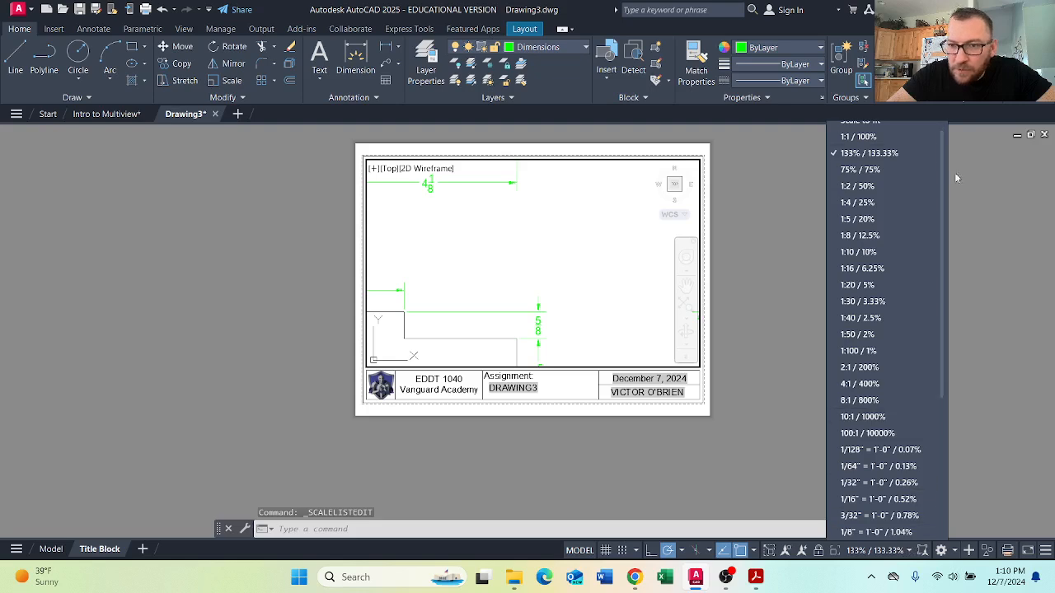
{"action": "left_click", "coordinate": [871, 171]}
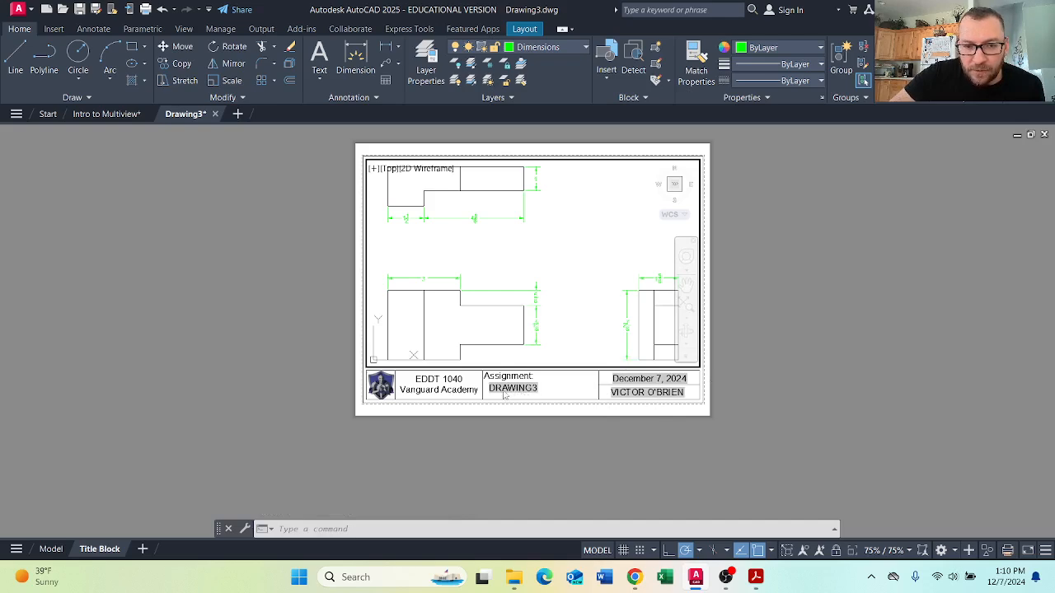
Start saving the drawing under a new name and go to the EDDT 1040 course folder on the Desktop
{"action": "left_click", "coordinate": [31, 9]}
{"action": "mouse_move", "coordinate": [53, 189]}
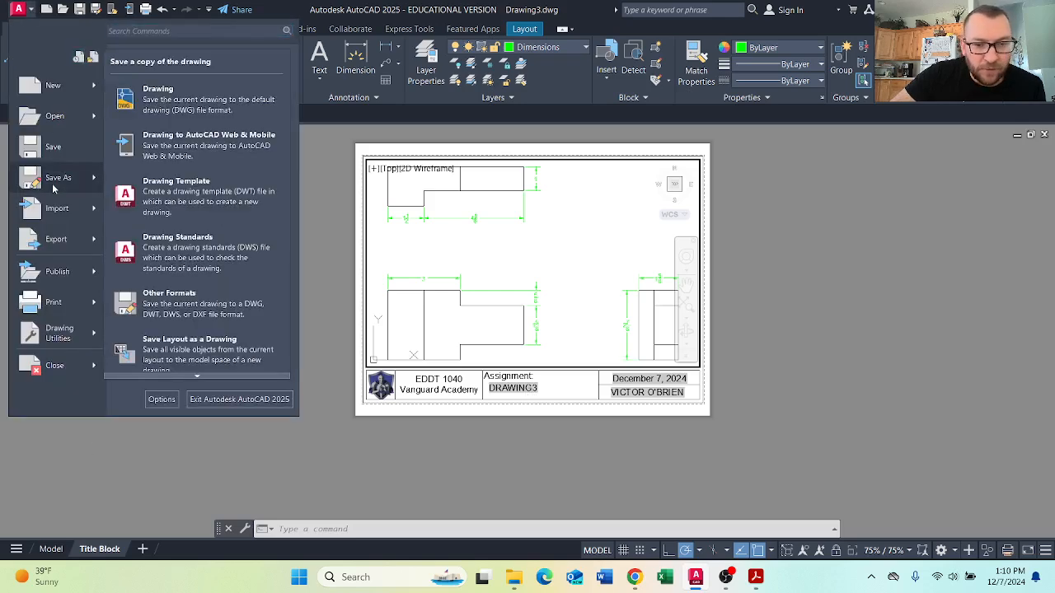
{"action": "left_click", "coordinate": [51, 177]}
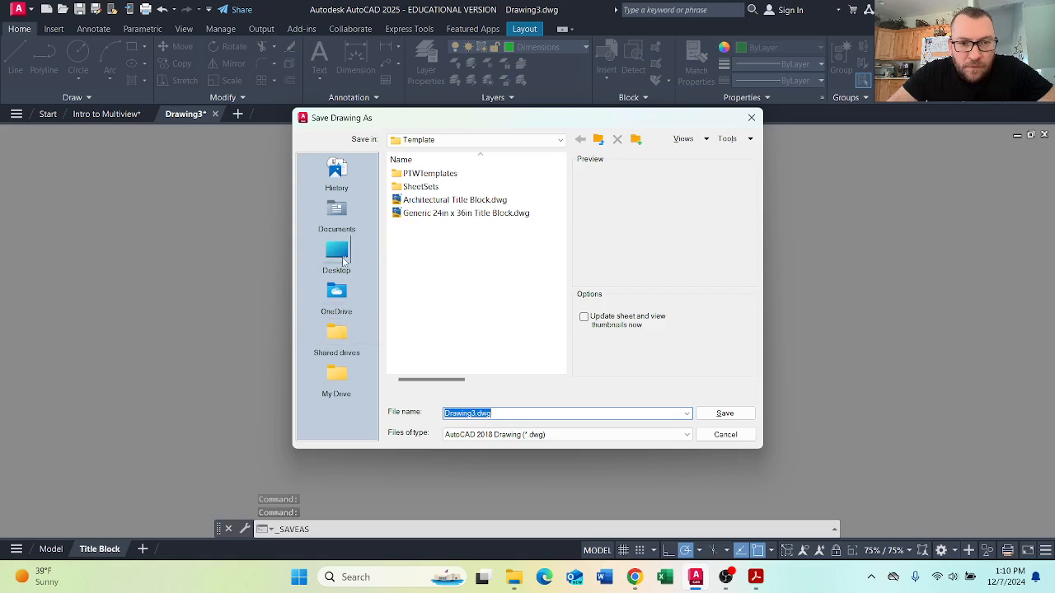
{"action": "left_click", "coordinate": [345, 258]}
{"action": "scroll", "coordinate": [442, 322], "scroll_direction": "down", "scroll_amount": 1}
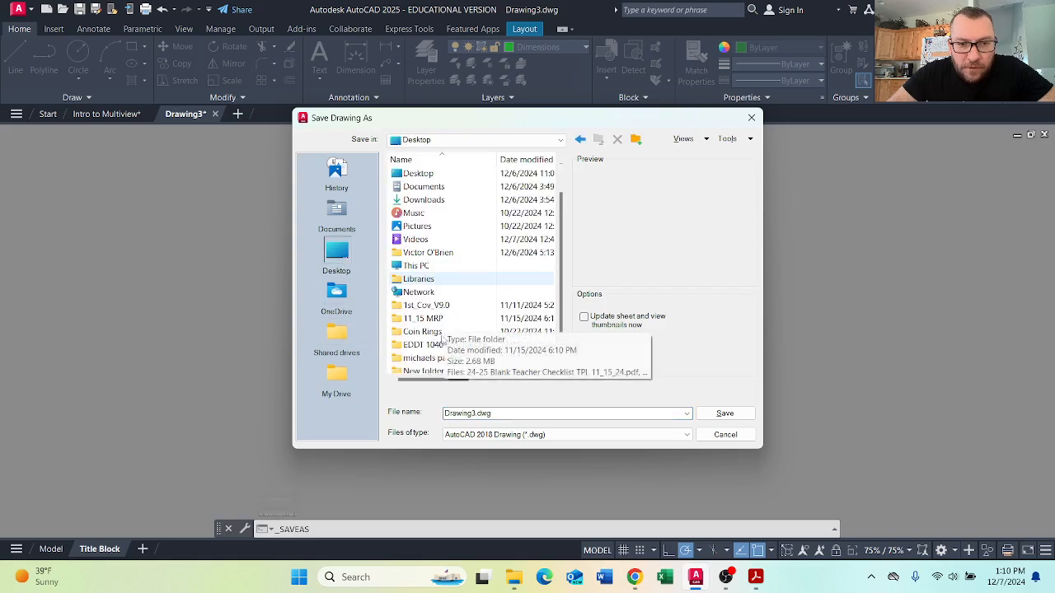
{"action": "left_click", "coordinate": [443, 346]}
{"action": "left_click", "coordinate": [437, 345]}
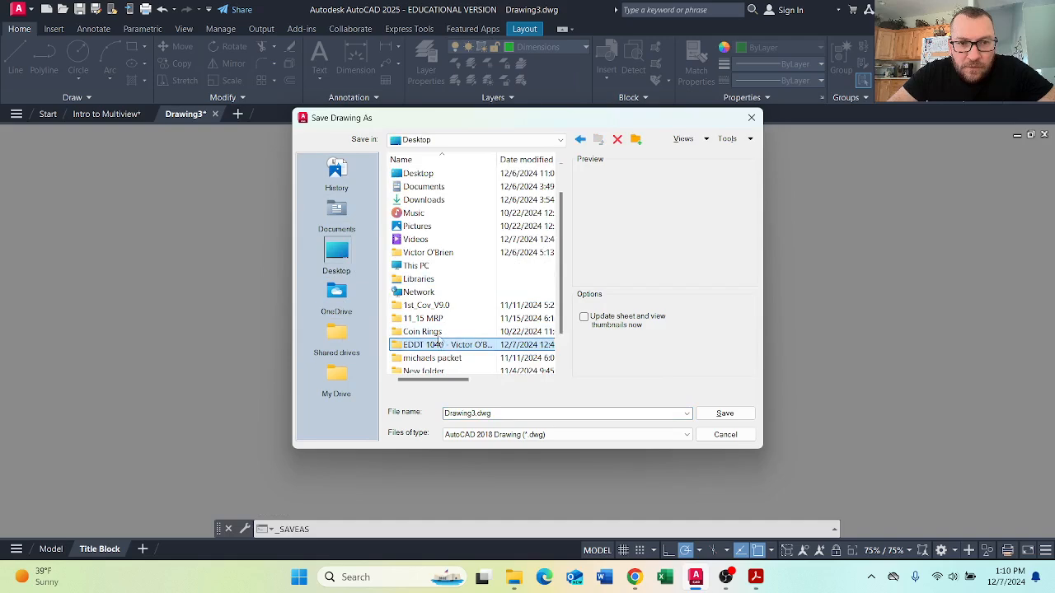
{"action": "left_click", "coordinate": [402, 347]}
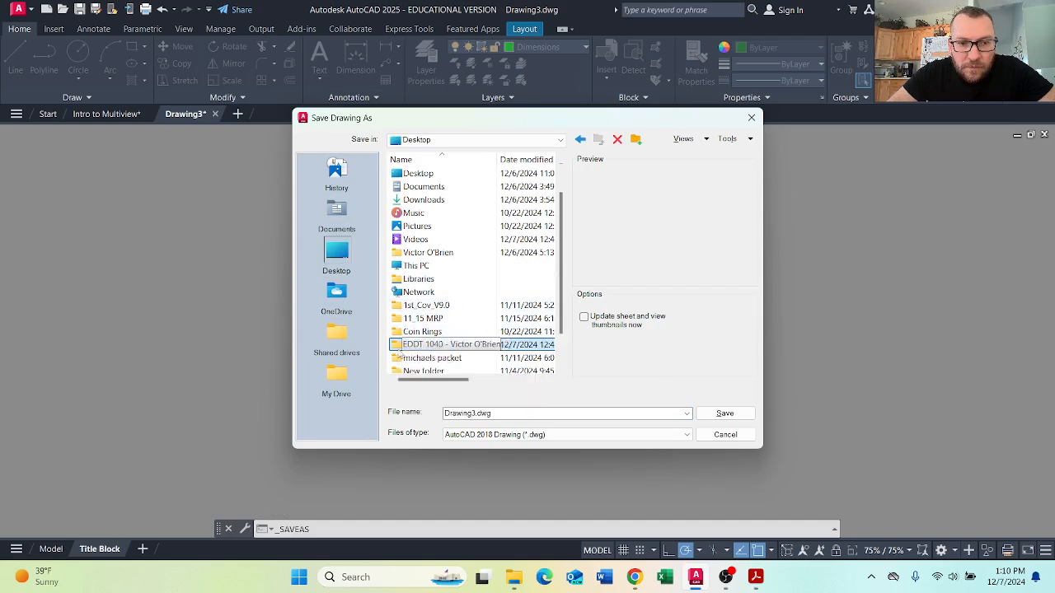
{"action": "double_click", "coordinate": [399, 347]}
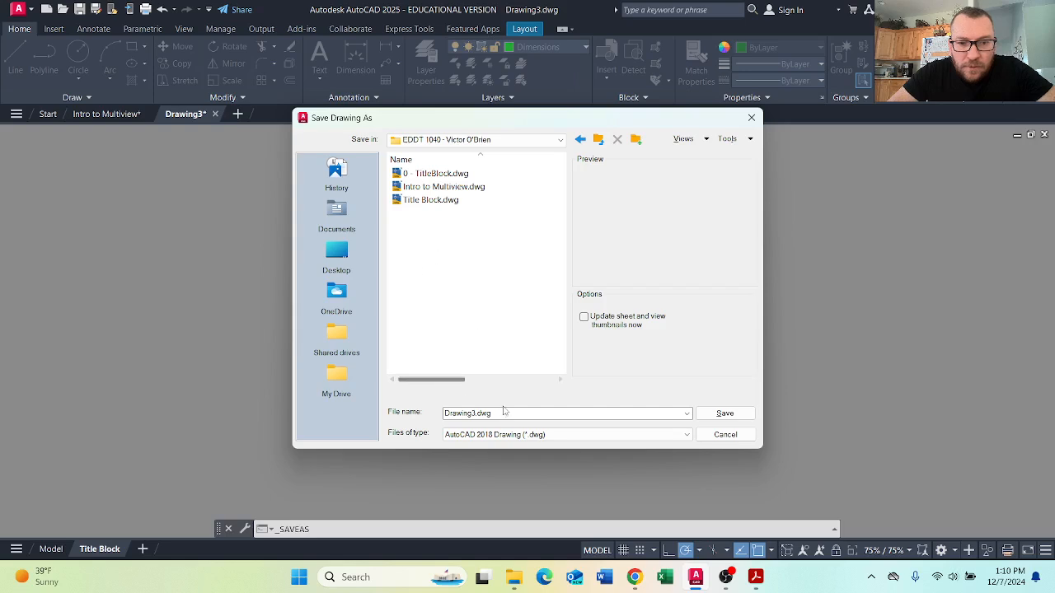
Name the drawing file 01-Multiview and save it in the course folder
{"action": "left_click_drag", "start_coordinate": [503, 412], "coordinate": [333, 403]}
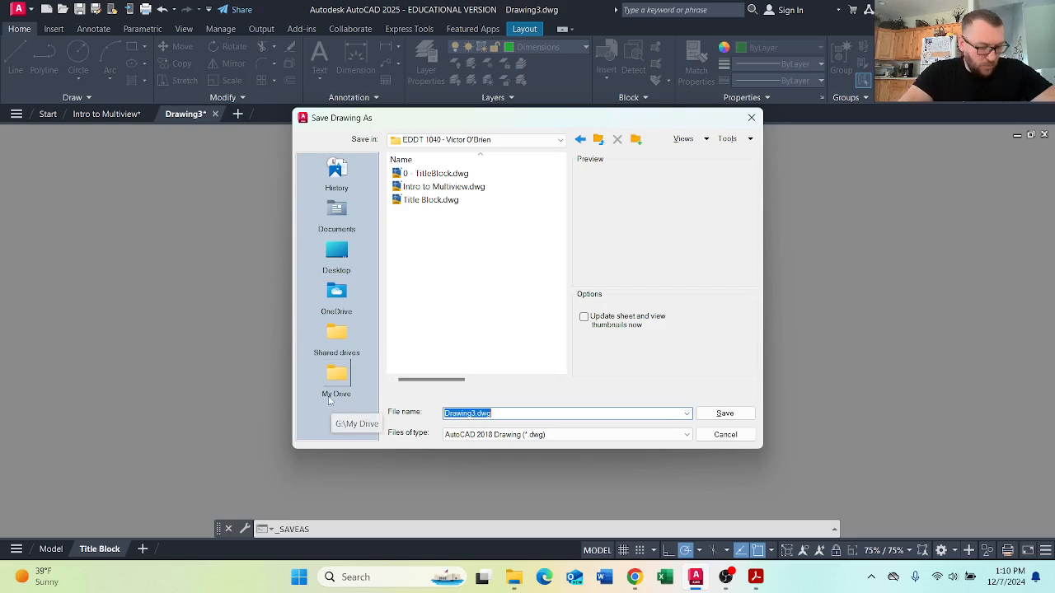
{"action": "type", "text": "Multi"}
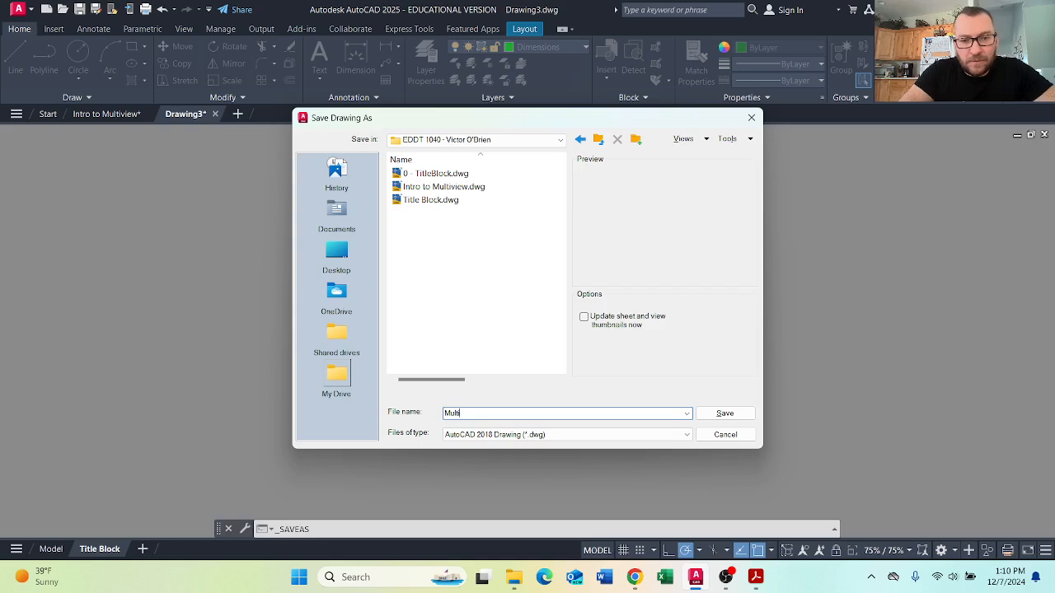
{"action": "type", "text": "01-"}
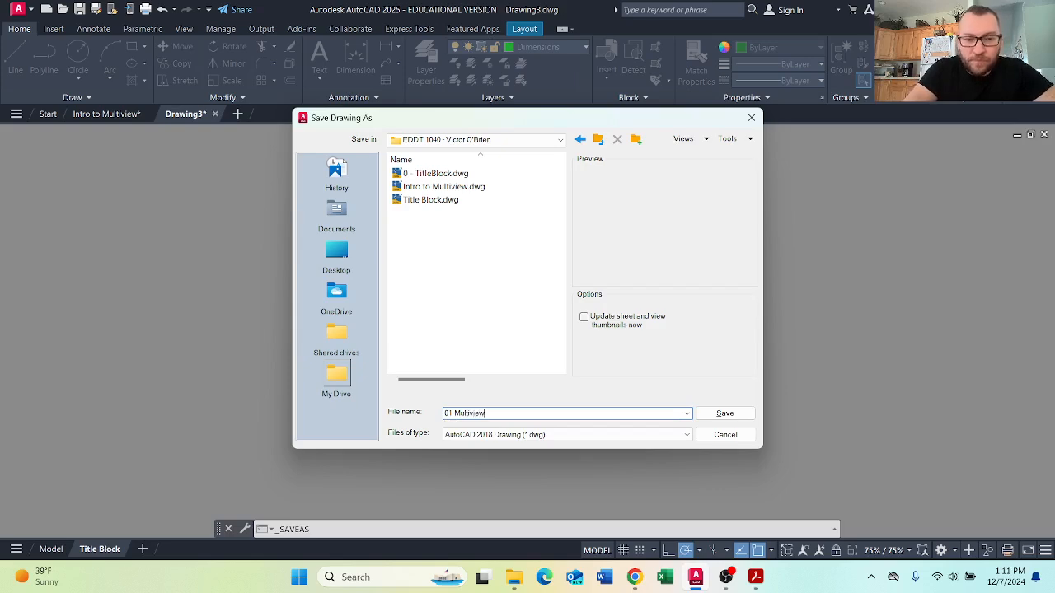
{"action": "left_click", "coordinate": [741, 418]}
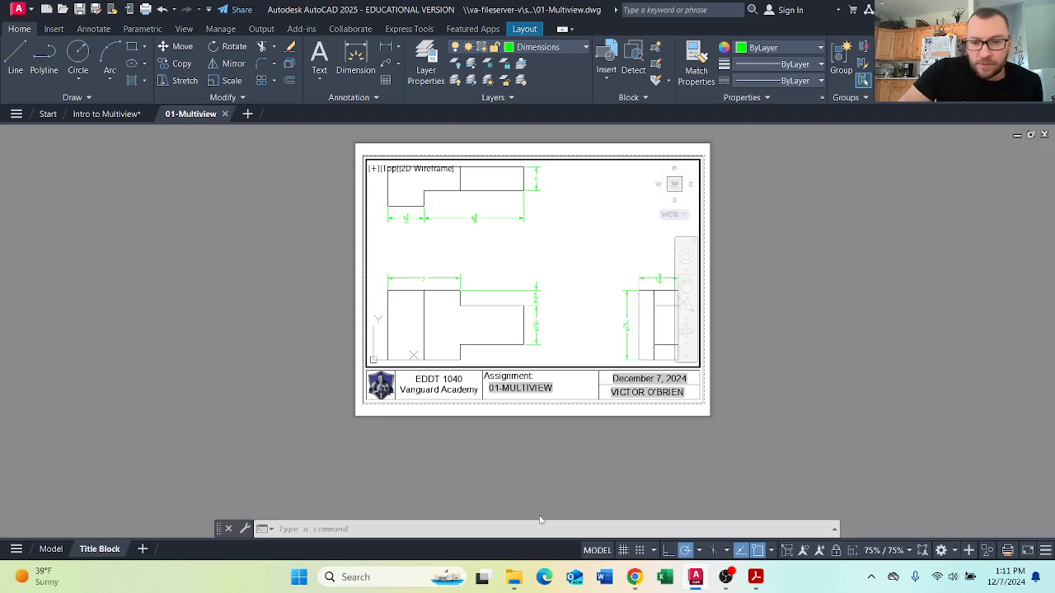
Return the layout to paper space and plot it as a single sheet with the DWG To PDF.pc3 plotter
{"action": "left_click", "coordinate": [599, 552]}
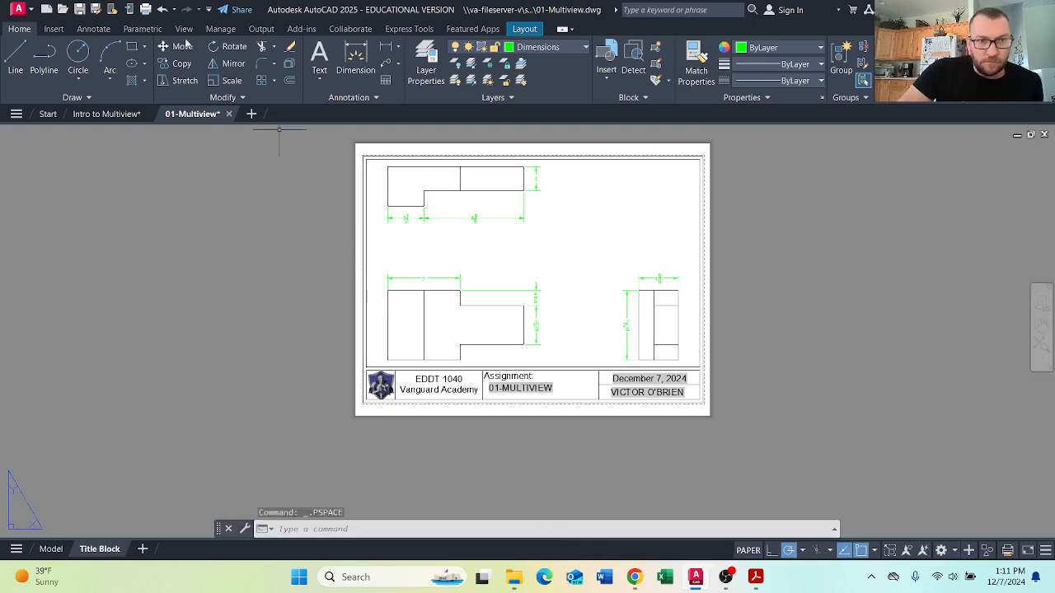
{"action": "left_click", "coordinate": [146, 10]}
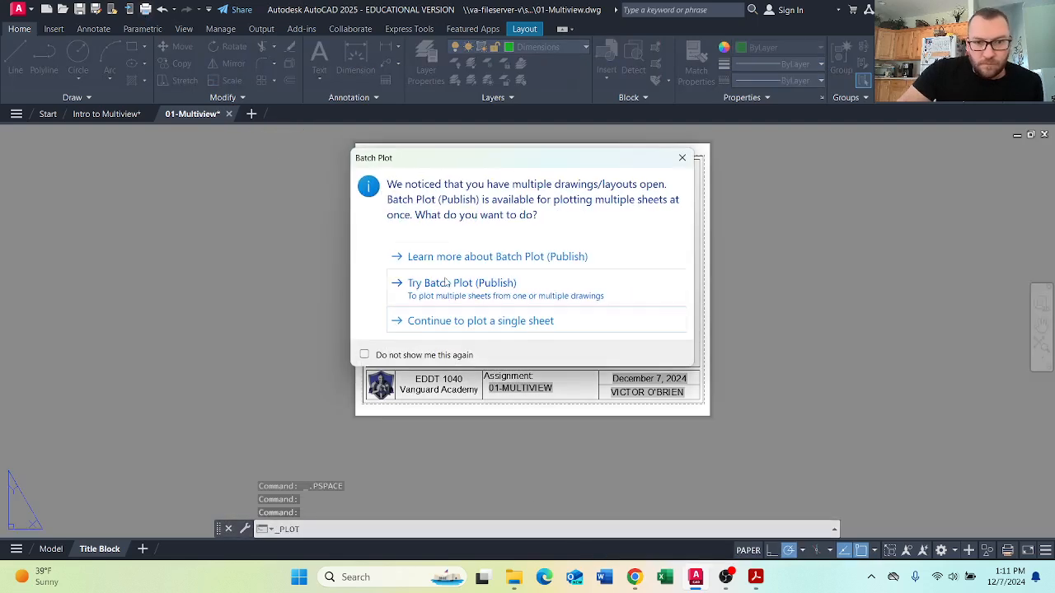
{"action": "left_click", "coordinate": [681, 158]}
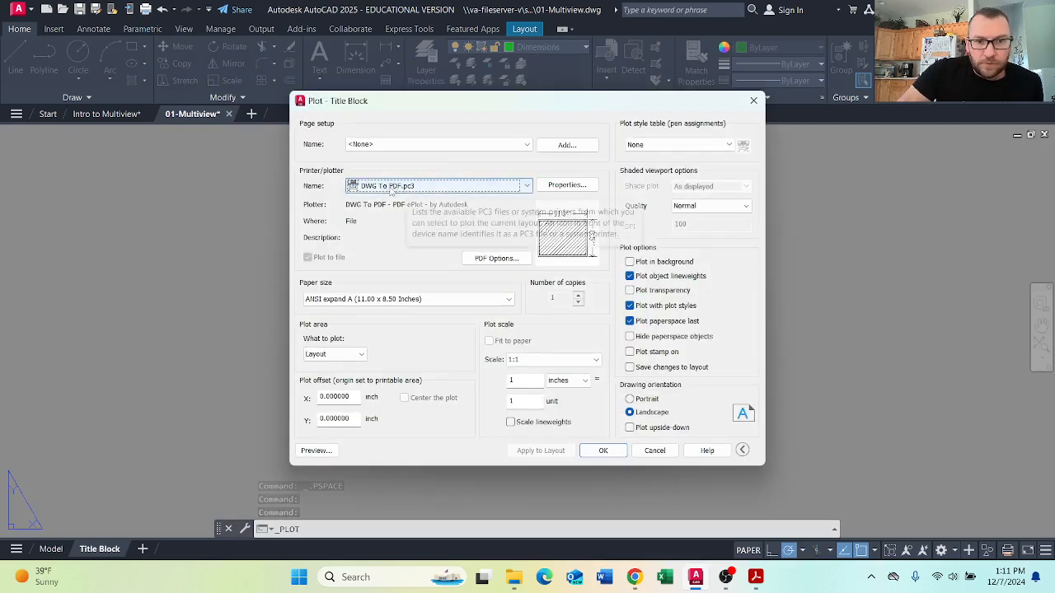
{"action": "left_click", "coordinate": [604, 454]}
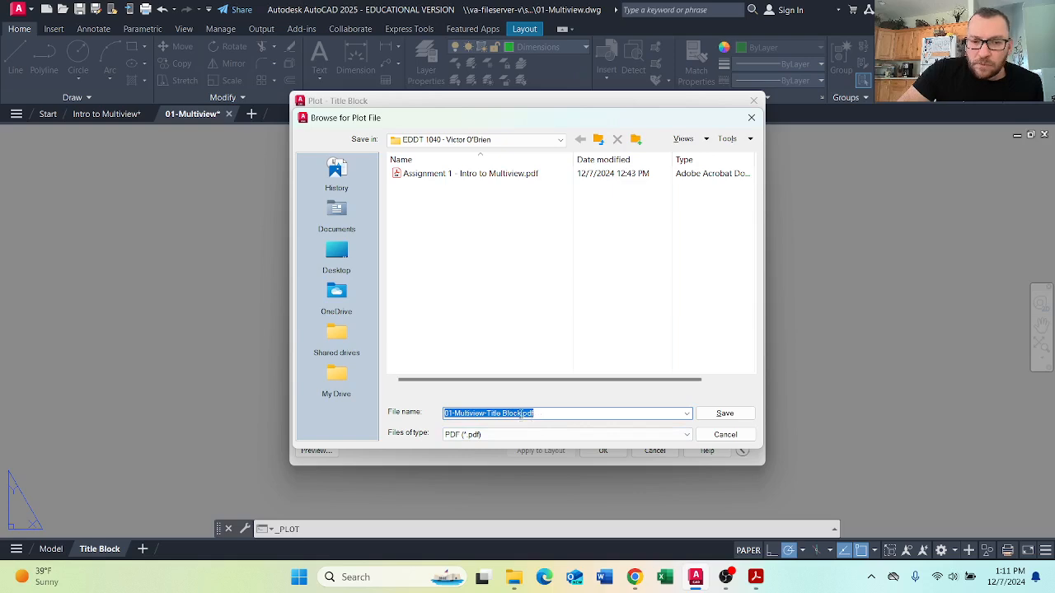
Shorten the plot file name to 01-Multiview.pdf and save the PDF in the course folder
{"action": "left_click", "coordinate": [534, 414]}
{"action": "key", "text": "BackSpace"}
{"action": "key", "text": "BackSpace"}
{"action": "key", "text": "BackSpace"}
{"action": "key", "text": "BackSpace"}
{"action": "key", "text": "BackSpace"}
{"action": "key", "text": "BackSpace"}
{"action": "key", "text": "BackSpace"}
{"action": "key", "text": "BackSpace"}
{"action": "key", "text": "BackSpace"}
{"action": "key", "text": "BackSpace"}
{"action": "key", "text": "BackSpace"}
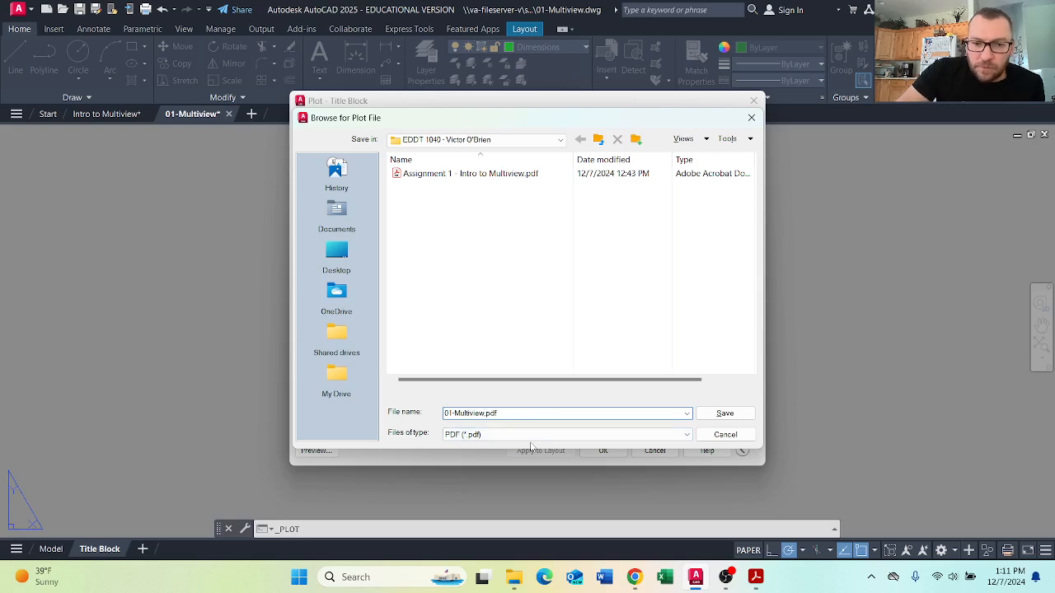
{"action": "left_click", "coordinate": [721, 414]}
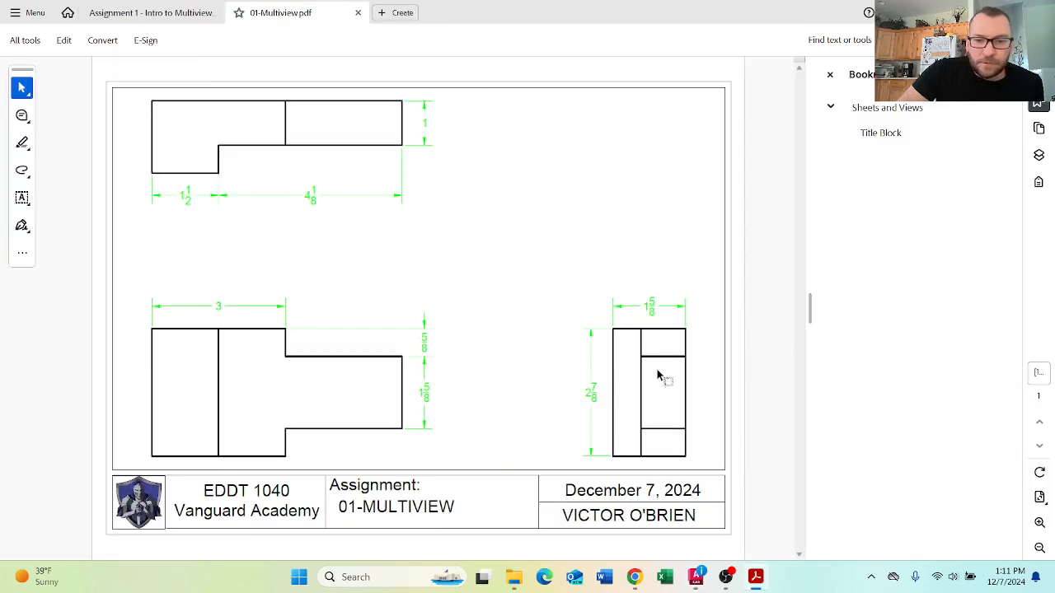
{"action": "left_click", "coordinate": [725, 577]}
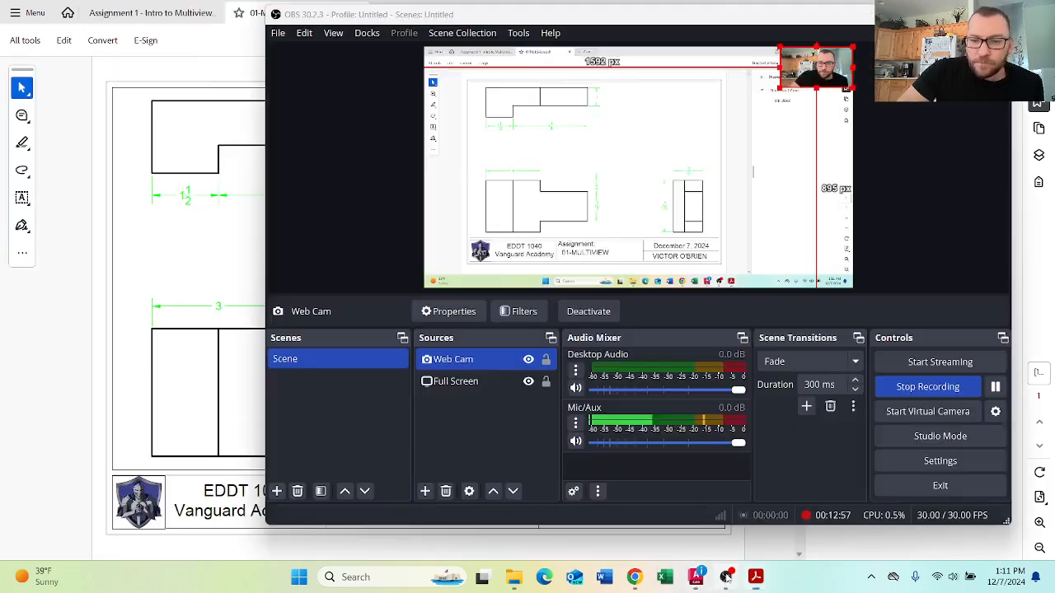